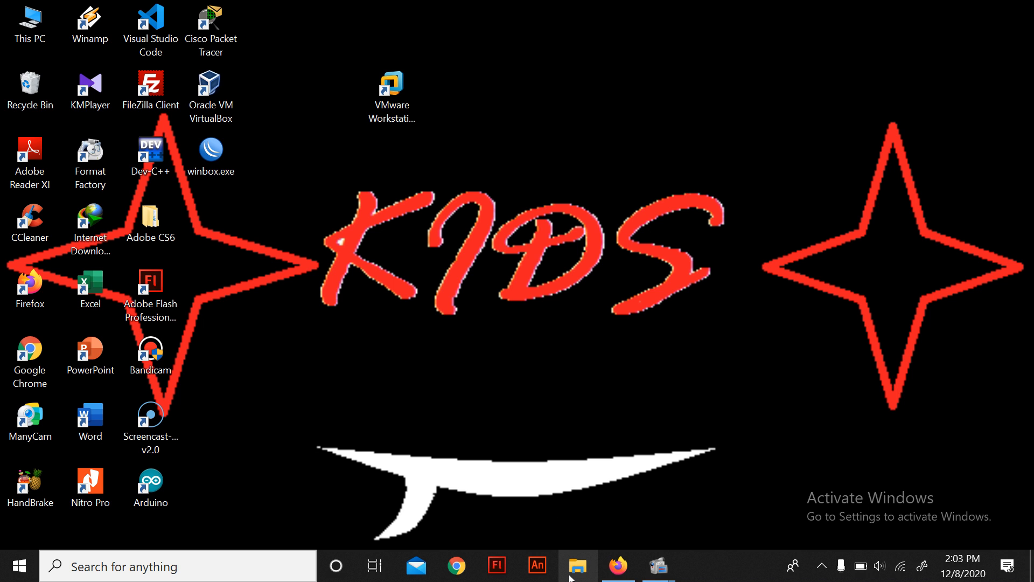
# - Open the Iso Aplikasi folder on the Multimedia (E:) drive in File Explorer
pyautogui.click(577, 565)
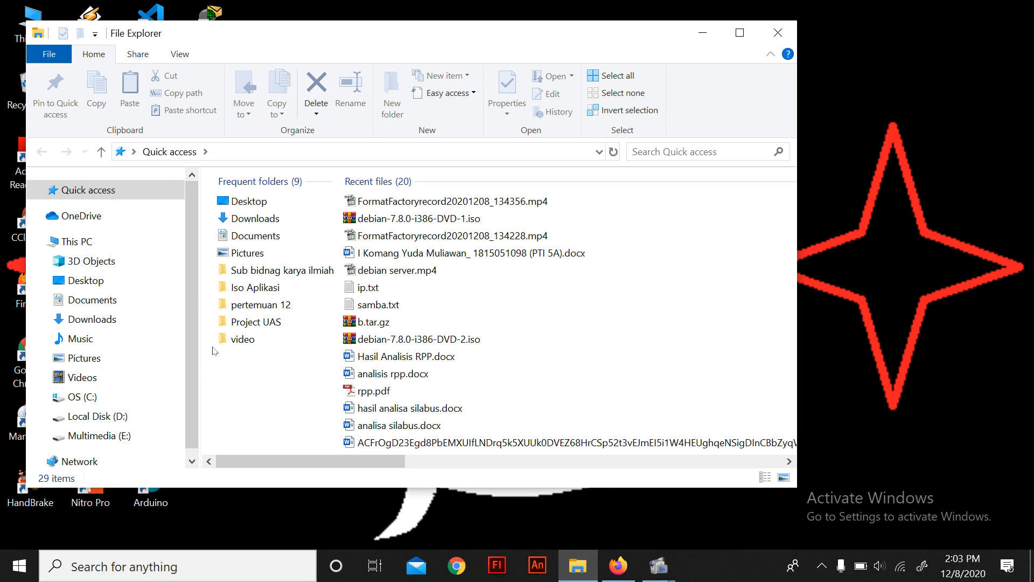
pyautogui.scroll(-1, 135, 334)
pyautogui.click(149, 403)
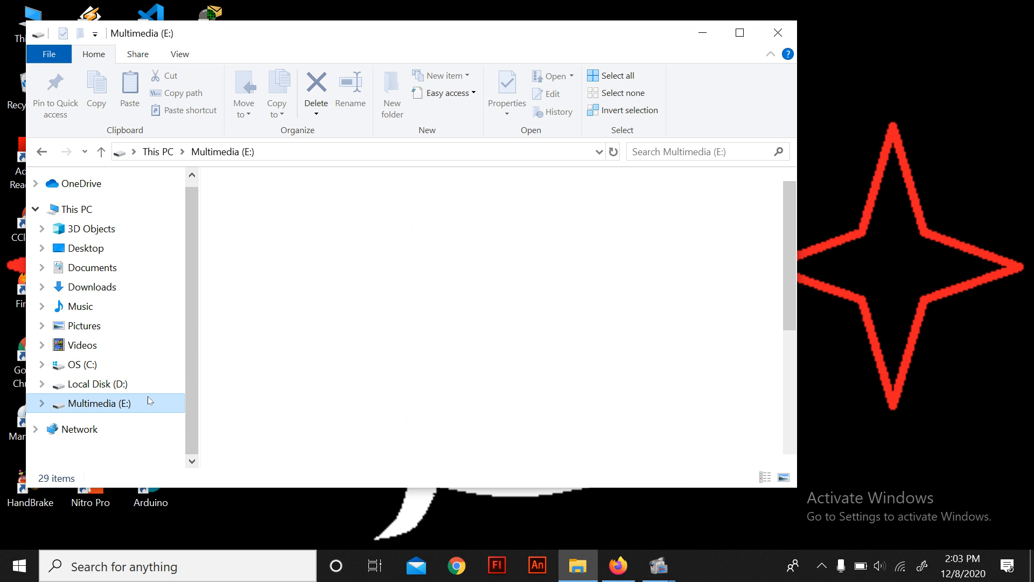
pyautogui.moveTo(789, 240); pyautogui.dragTo(785, 266)
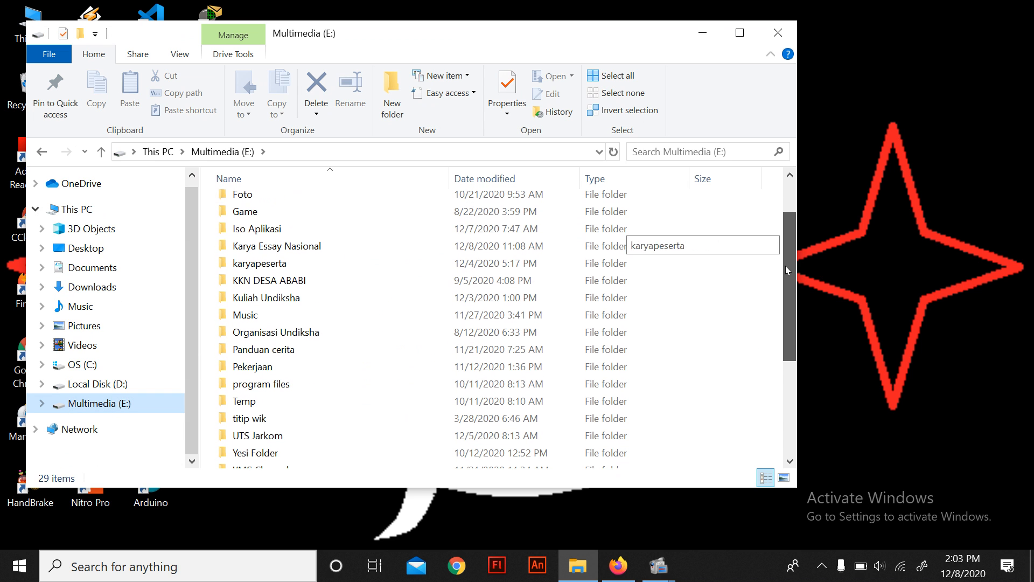
pyautogui.press('i')
pyautogui.press('Return')
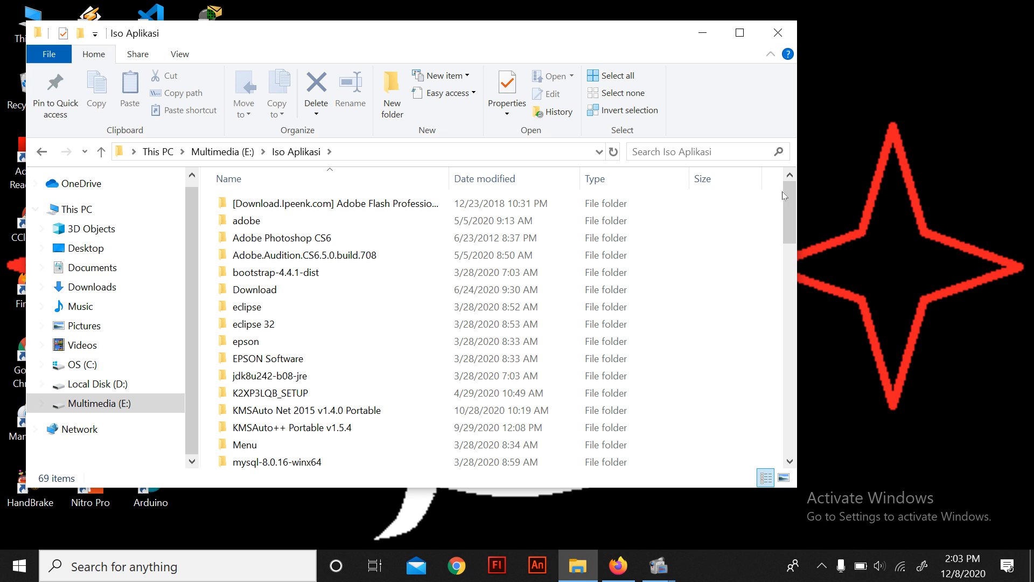
# - Compare the debian-7.8.0-i386 DVD-1 and DVD-2 ISO files, then close the folder window
pyautogui.moveTo(783, 194); pyautogui.dragTo(731, 297)
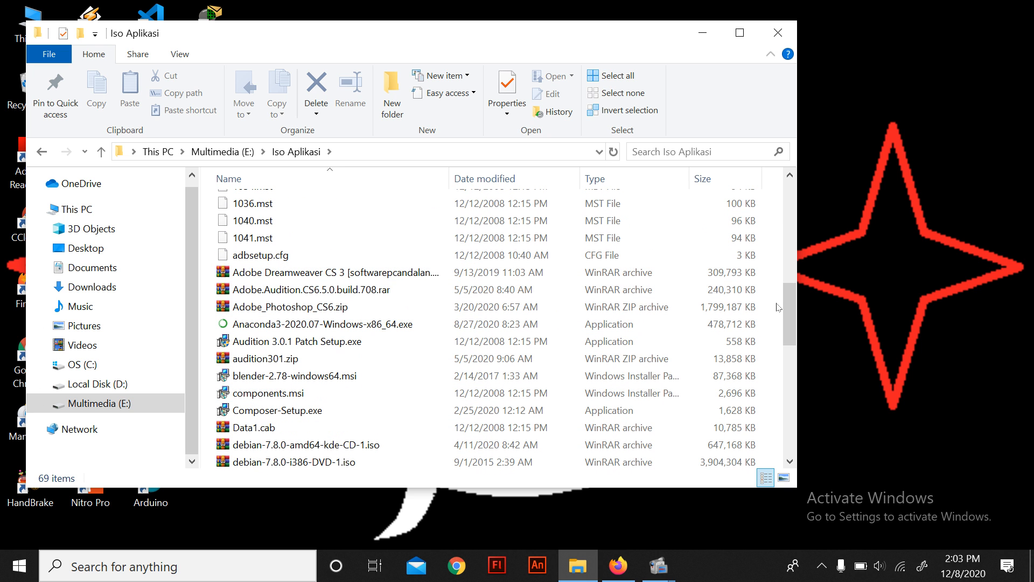
pyautogui.scroll(-3, 777, 307)
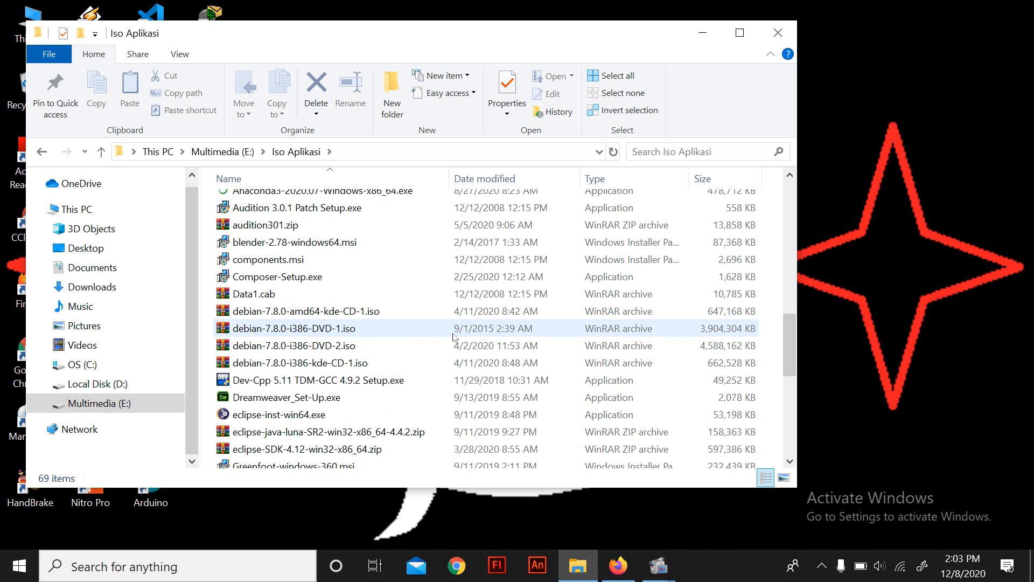
pyautogui.click(451, 334)
pyautogui.click(276, 346)
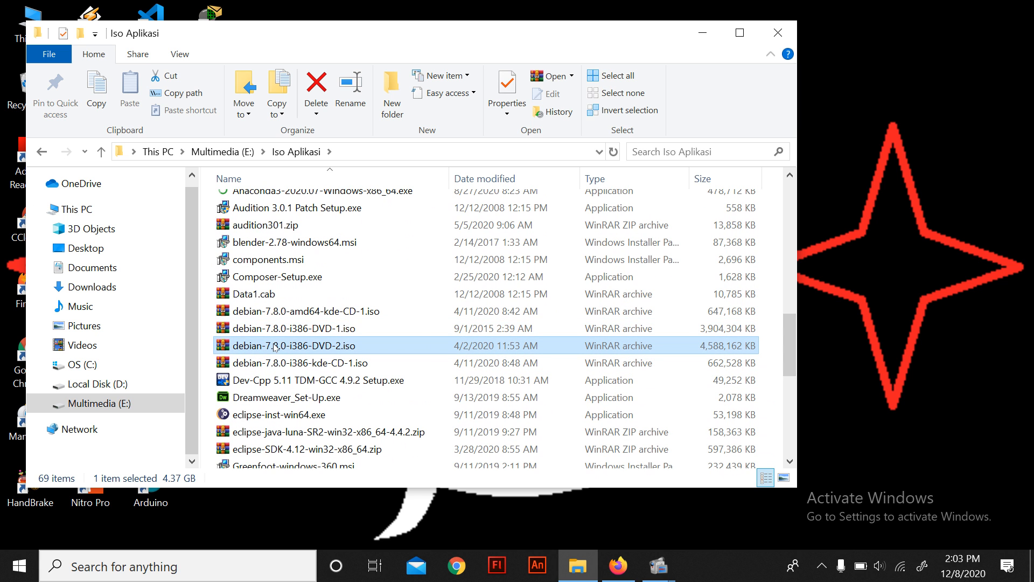
pyautogui.click(285, 330)
pyautogui.click(275, 345)
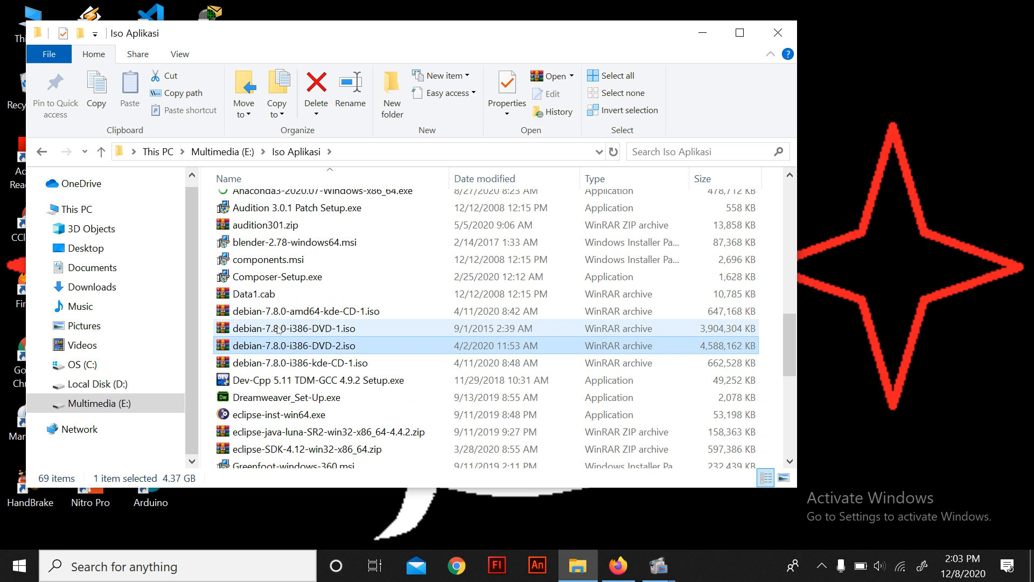
pyautogui.click(283, 329)
pyautogui.click(275, 345)
pyautogui.click(271, 331)
pyautogui.click(273, 345)
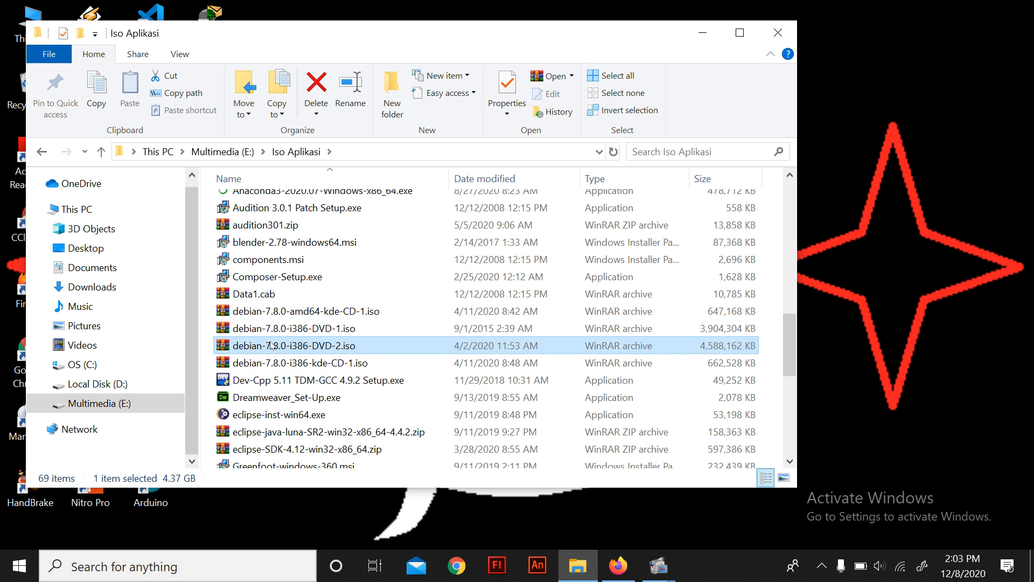
pyautogui.click(777, 33)
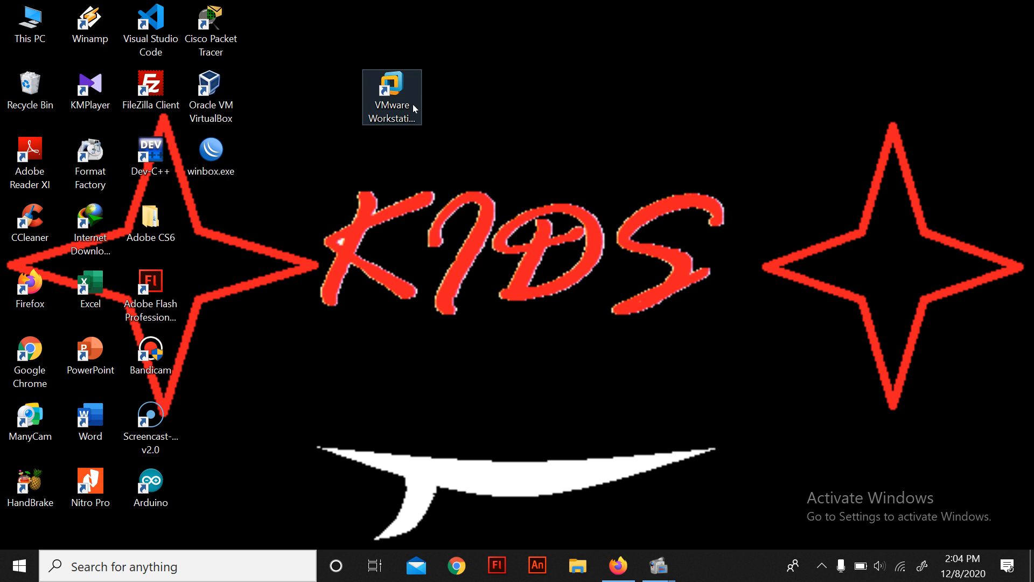
# - Launch VMware Workstation and begin a Typical new virtual machine wizard
pyautogui.doubleClick(398, 114)
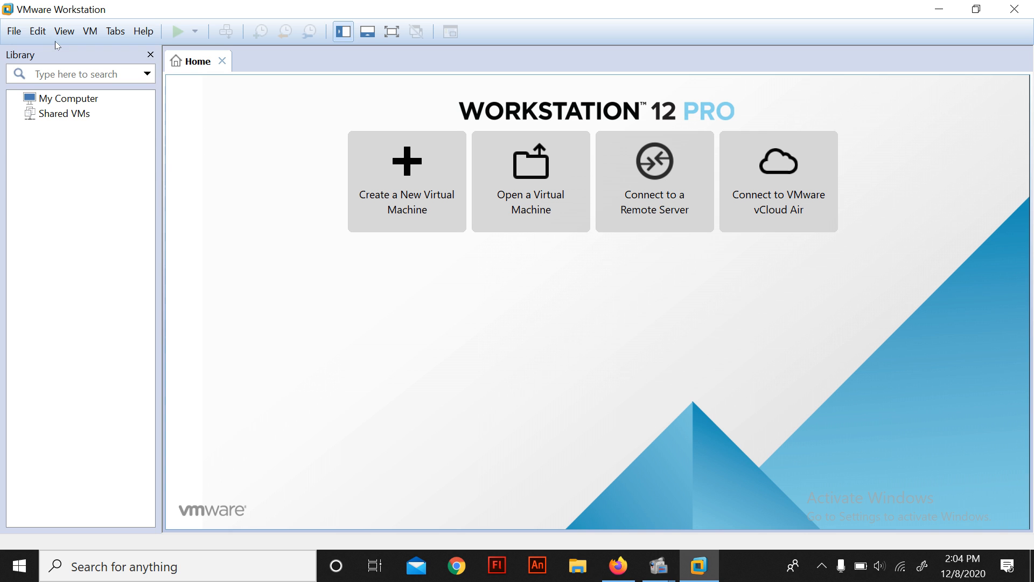
pyautogui.click(13, 34)
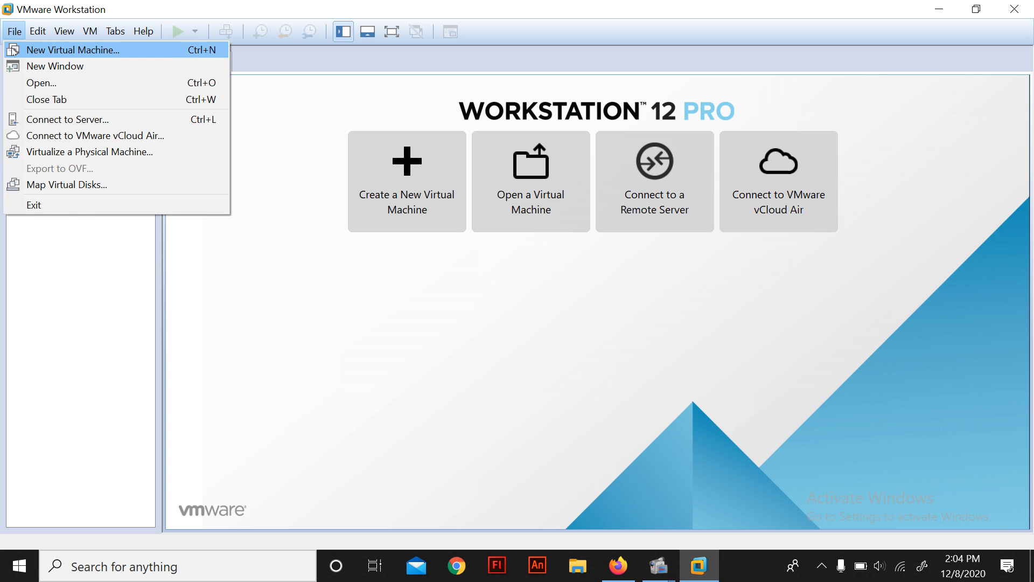
pyautogui.click(12, 50)
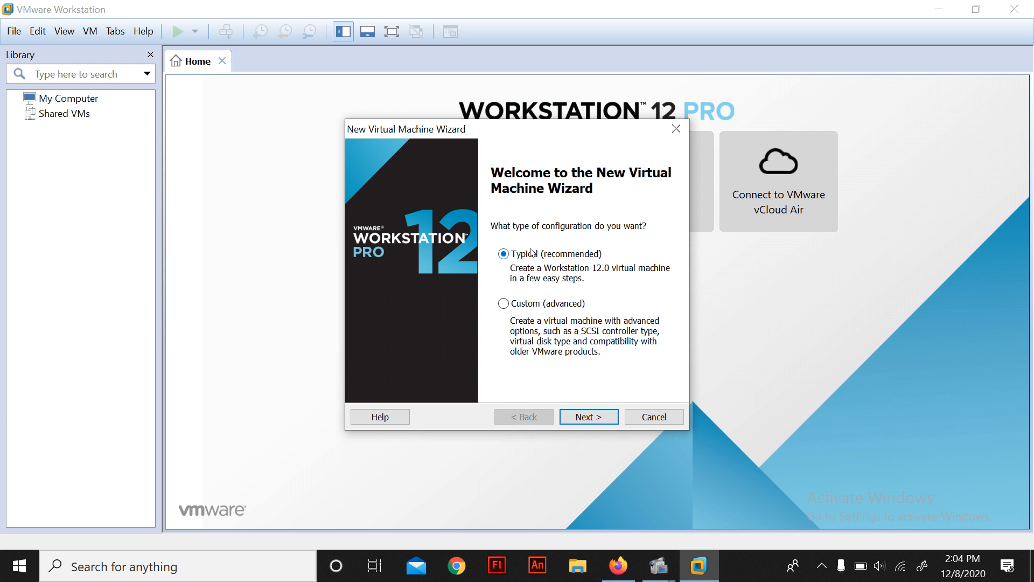
pyautogui.click(572, 416)
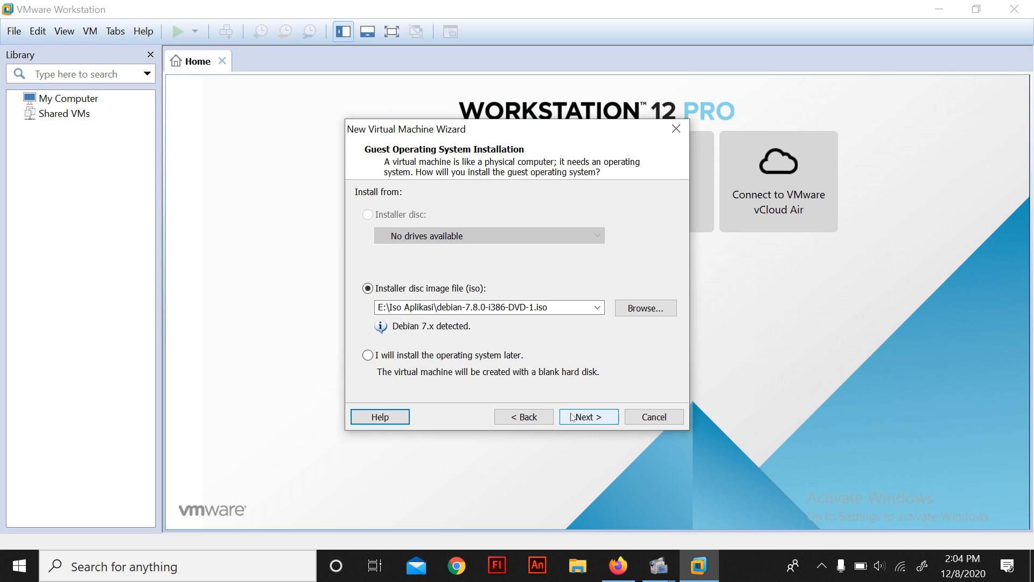
# - Use debian-7.8.0-i386-DVD-1.iso as the installer disc image and continue
pyautogui.click(390, 355)
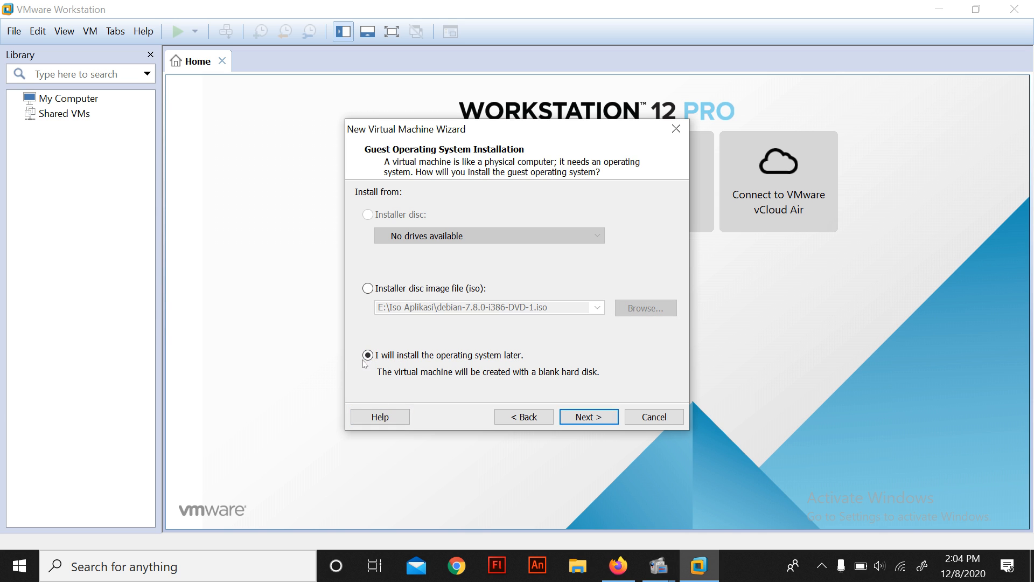
pyautogui.click(367, 289)
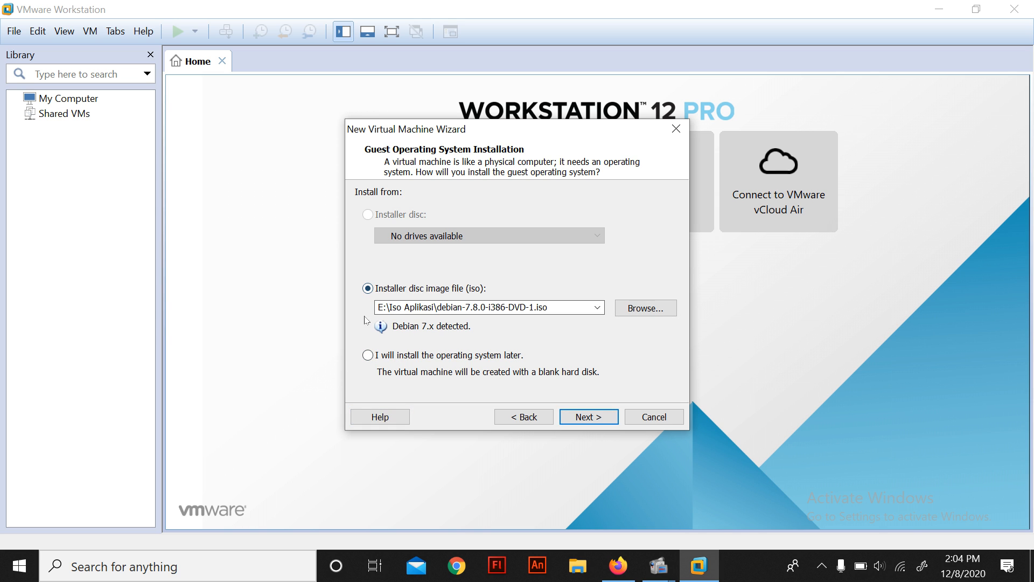
pyautogui.click(638, 308)
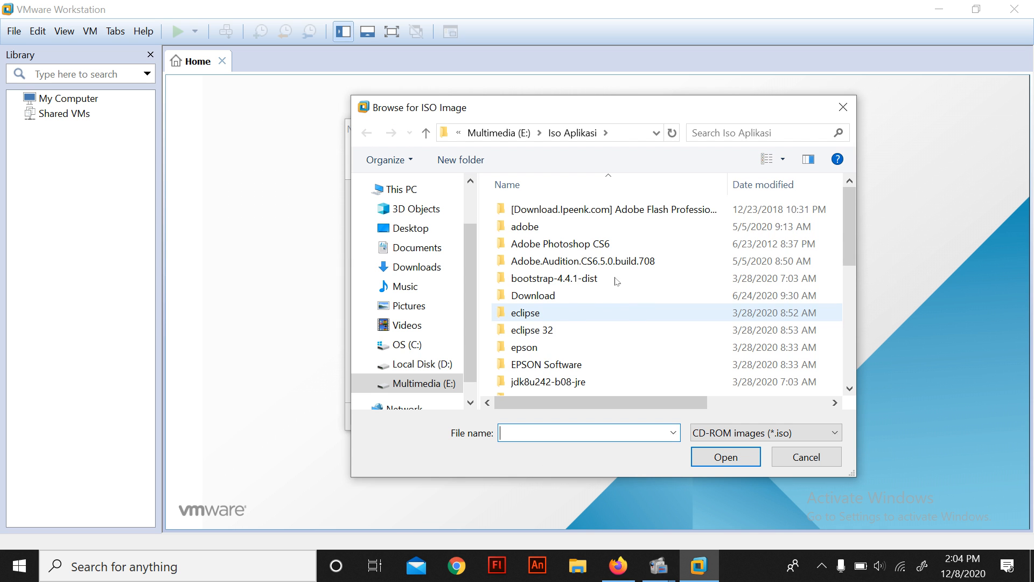
pyautogui.moveTo(853, 226); pyautogui.dragTo(850, 342)
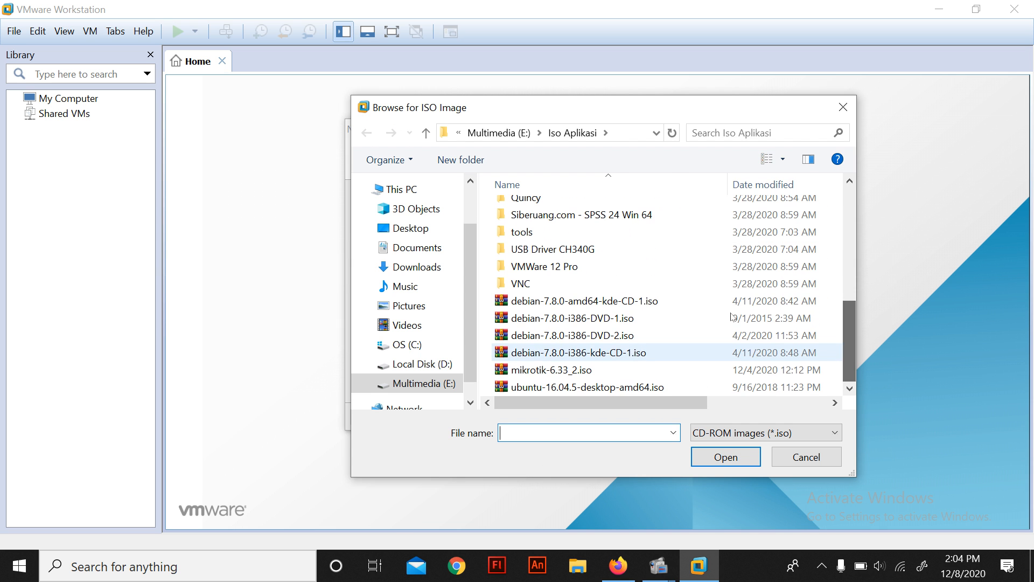
pyautogui.click(617, 320)
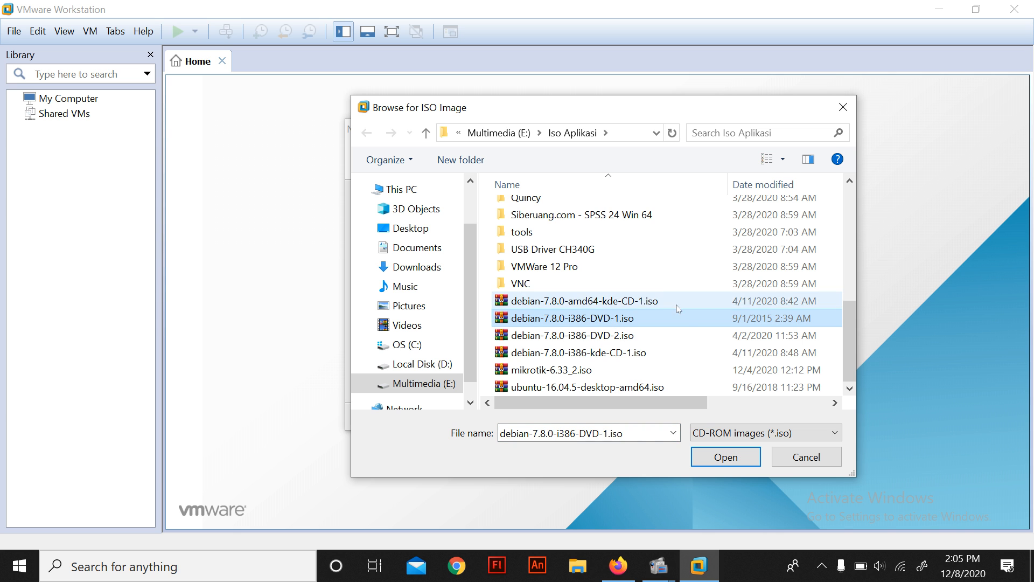
pyautogui.click(715, 457)
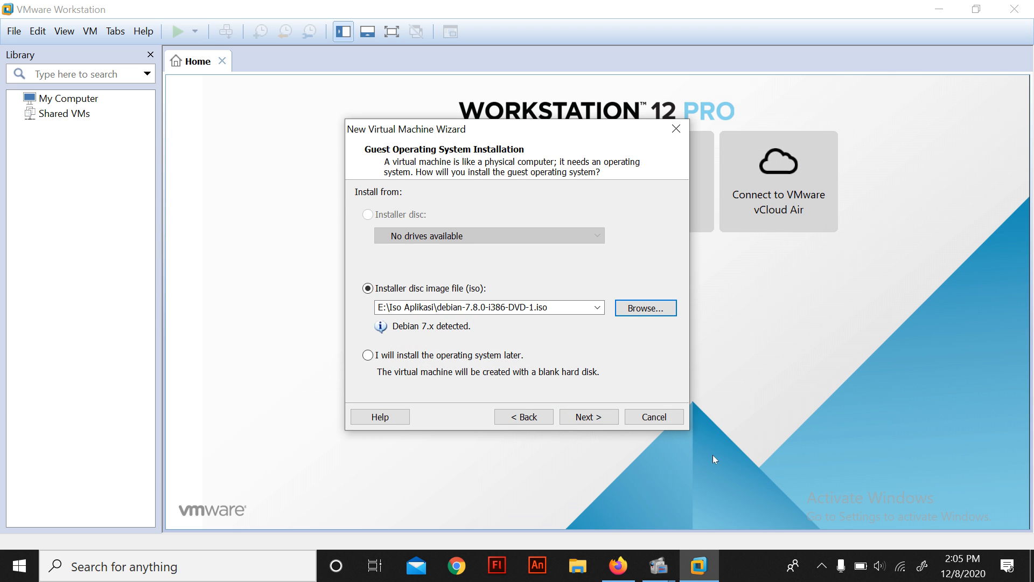
pyautogui.click(587, 417)
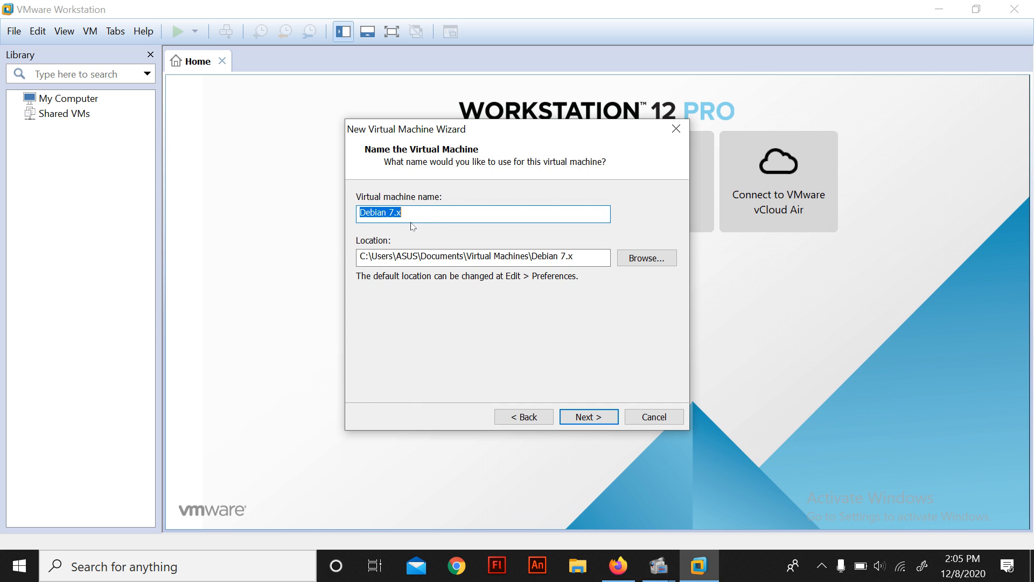
# - Name the machine 'Server 1', keep the 20 GB split disk, and finish without powering on
pyautogui.write('Server 1')
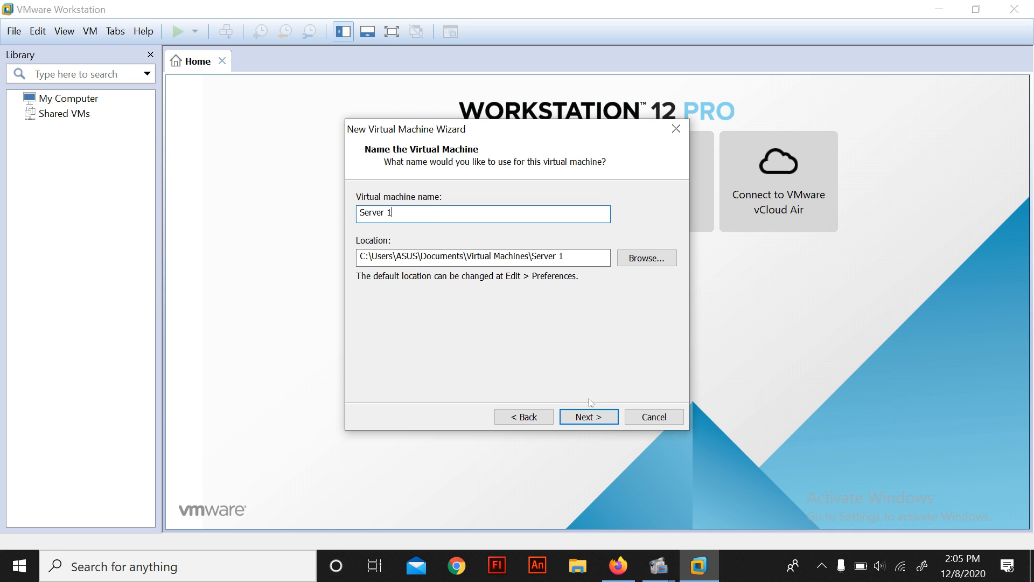
pyautogui.click(585, 417)
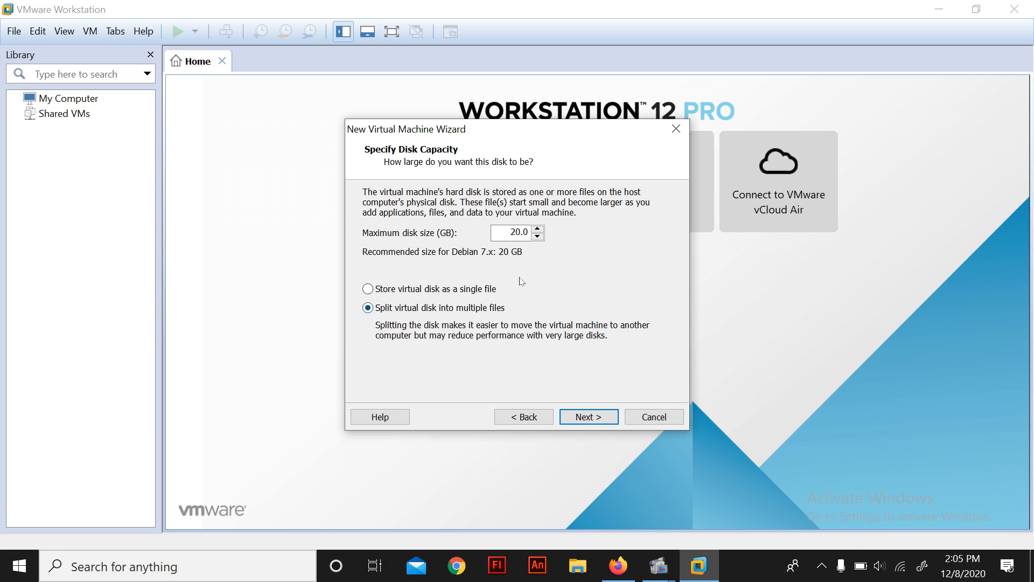
pyautogui.click(506, 228)
pyautogui.click(584, 417)
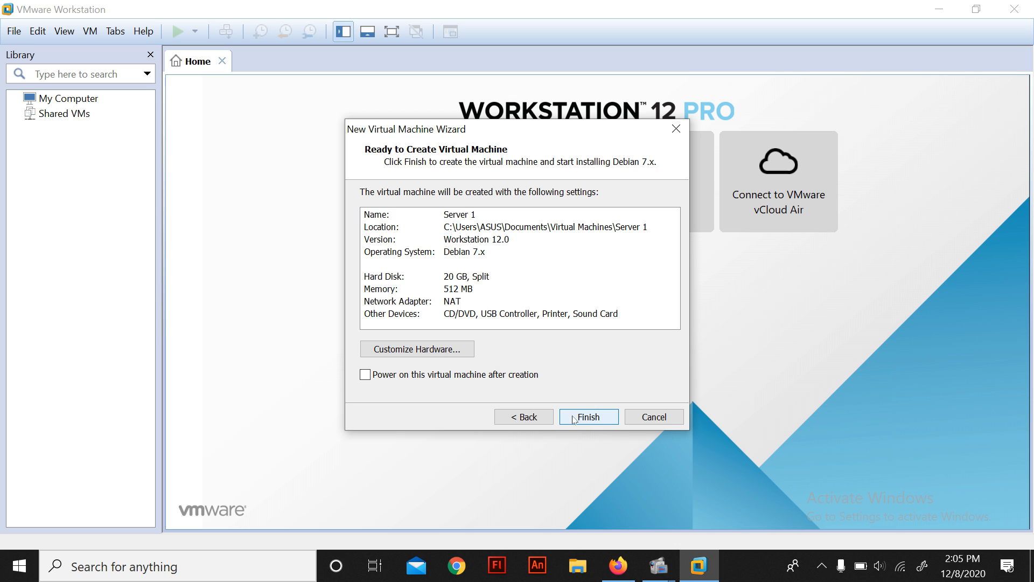
pyautogui.click(365, 374)
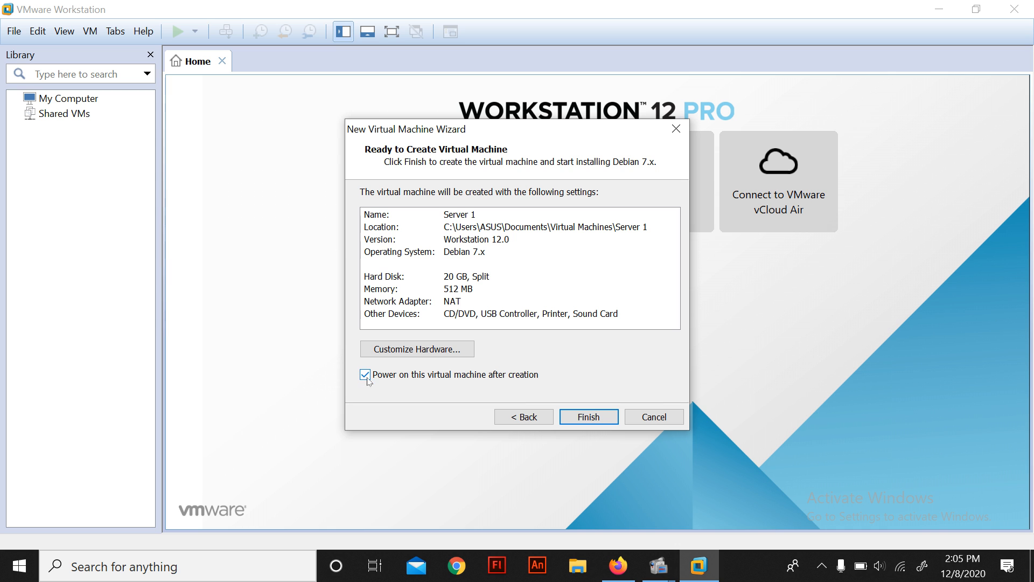
pyautogui.click(366, 375)
pyautogui.click(585, 420)
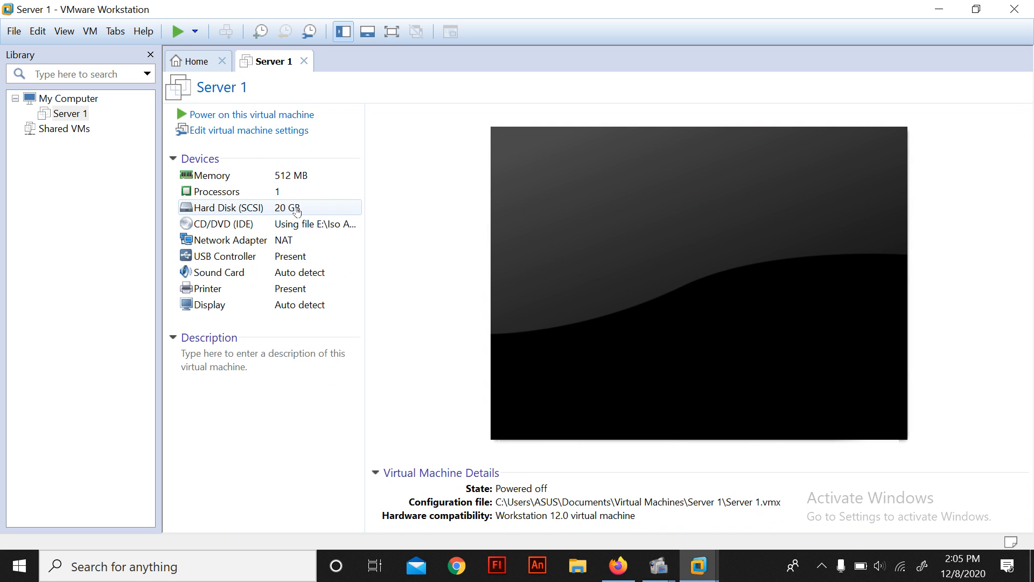
# - Raise Server 1's memory from 512 MB to 1024 MB, then open the Edit menu
pyautogui.click(235, 177)
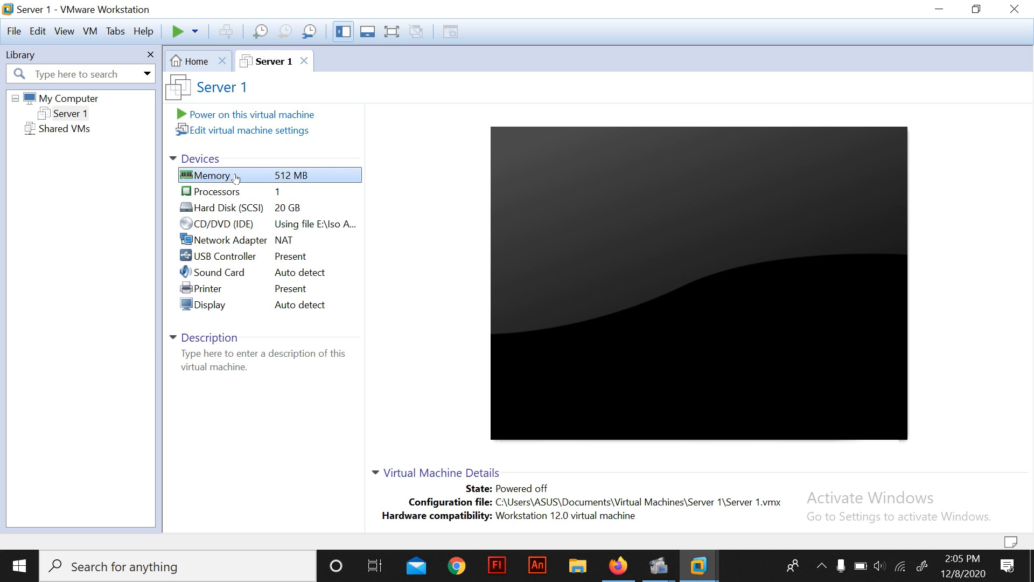
pyautogui.doubleClick(237, 177)
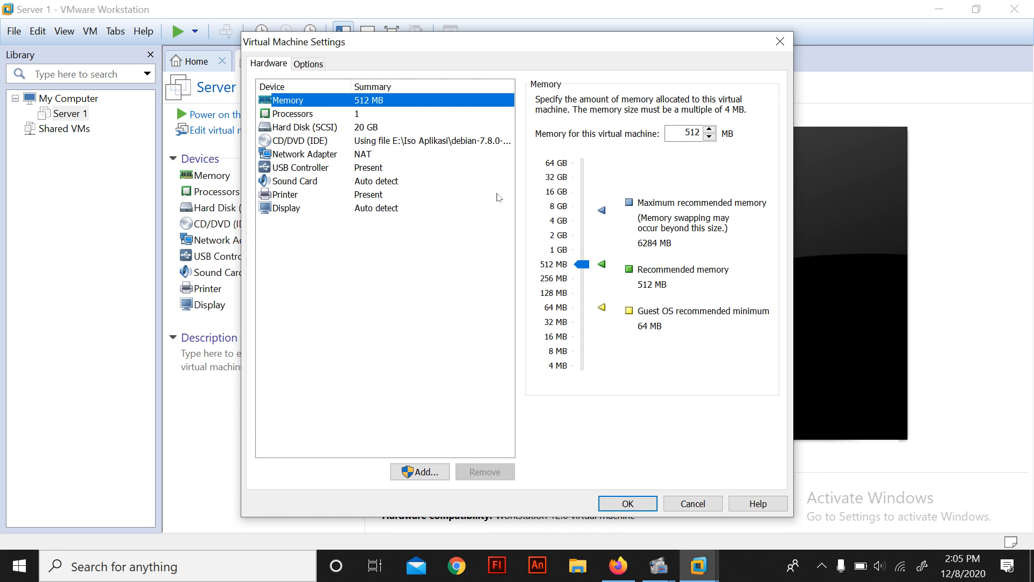
pyautogui.doubleClick(690, 132)
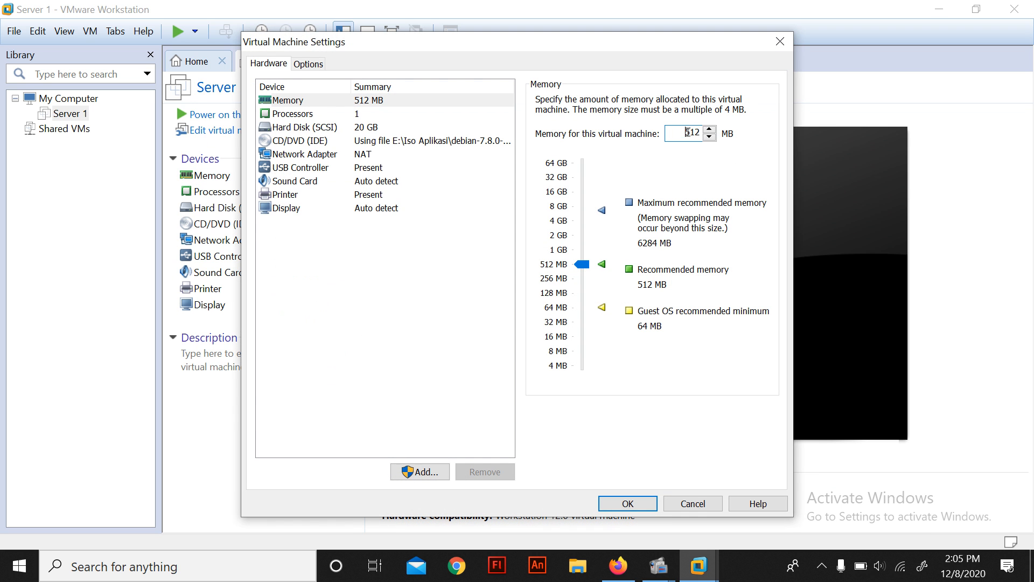
pyautogui.write('1024')
pyautogui.click(627, 503)
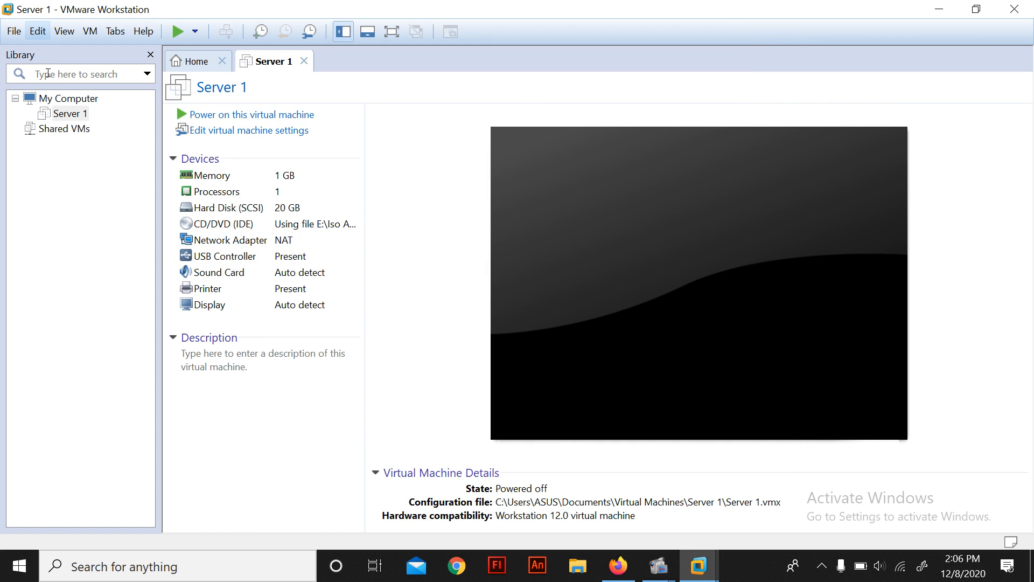
pyautogui.click(54, 115)
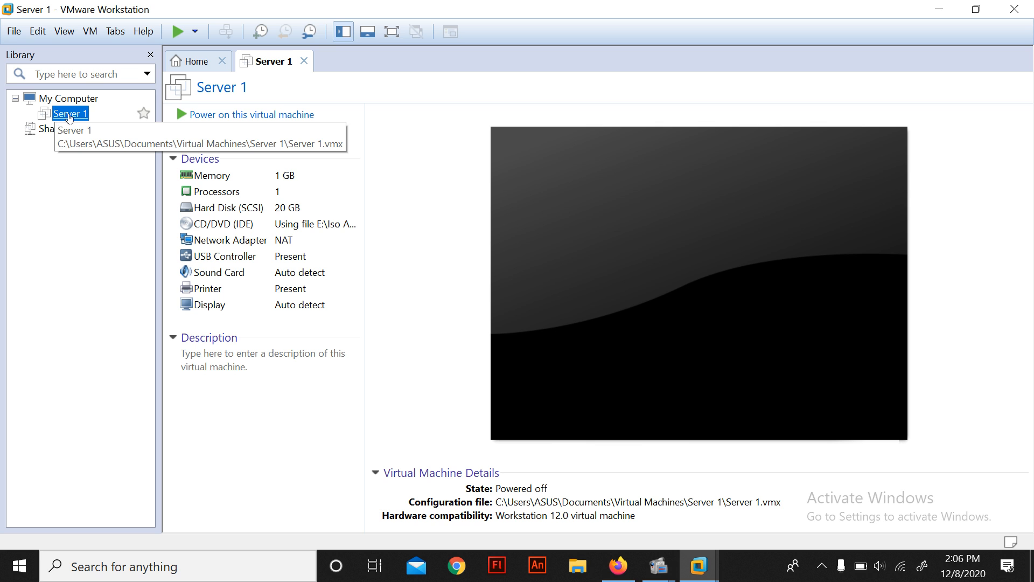
pyautogui.click(38, 31)
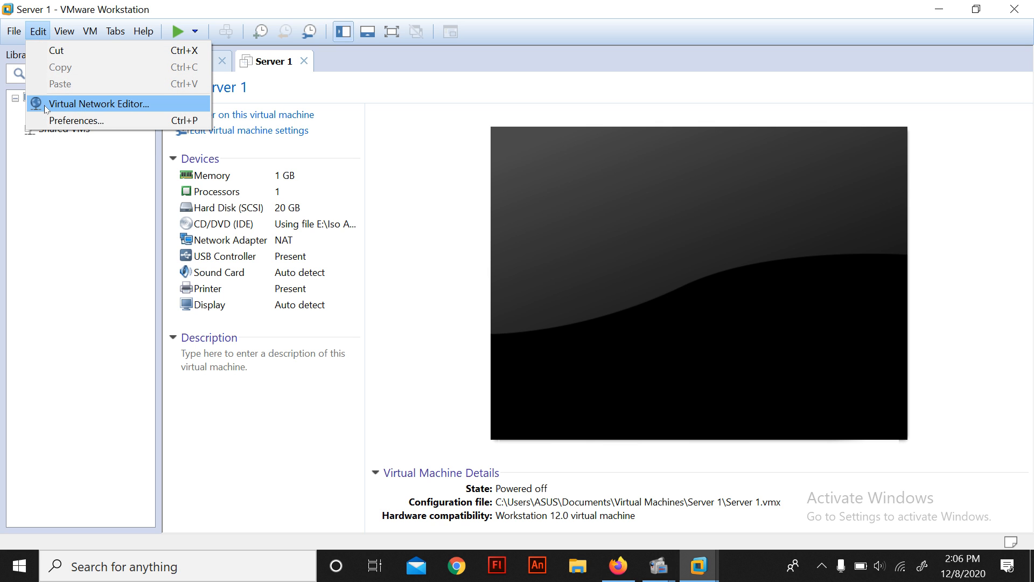
# - Open the Virtual Network Editor with admin rights, select VMnet8, and begin adding a network
pyautogui.click(47, 106)
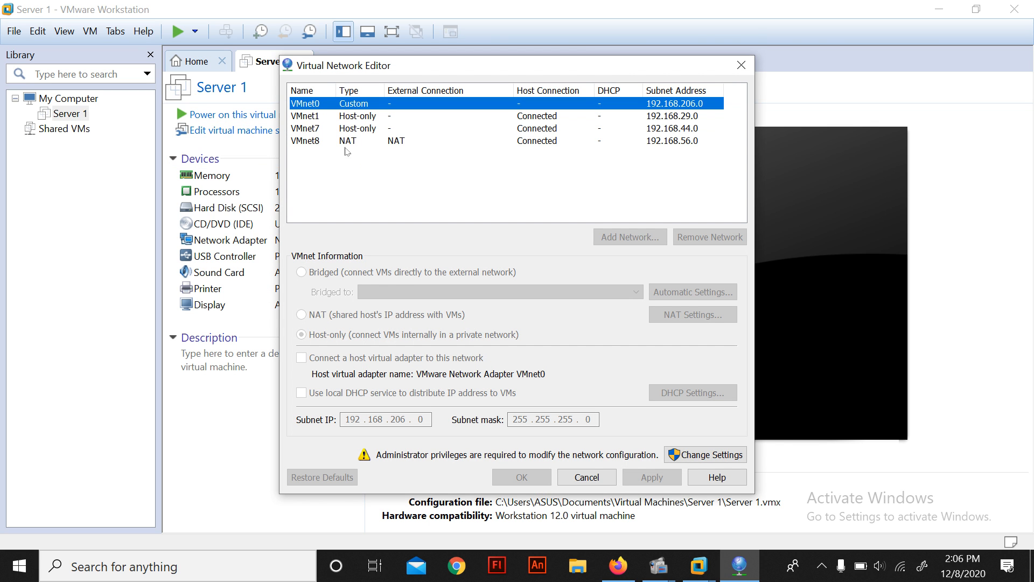
pyautogui.click(331, 141)
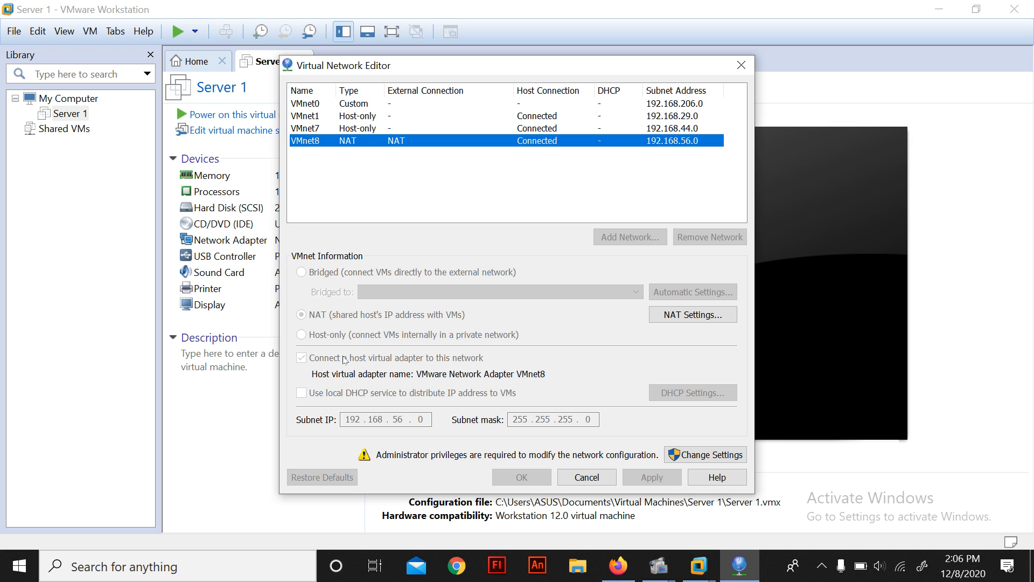
pyautogui.click(692, 455)
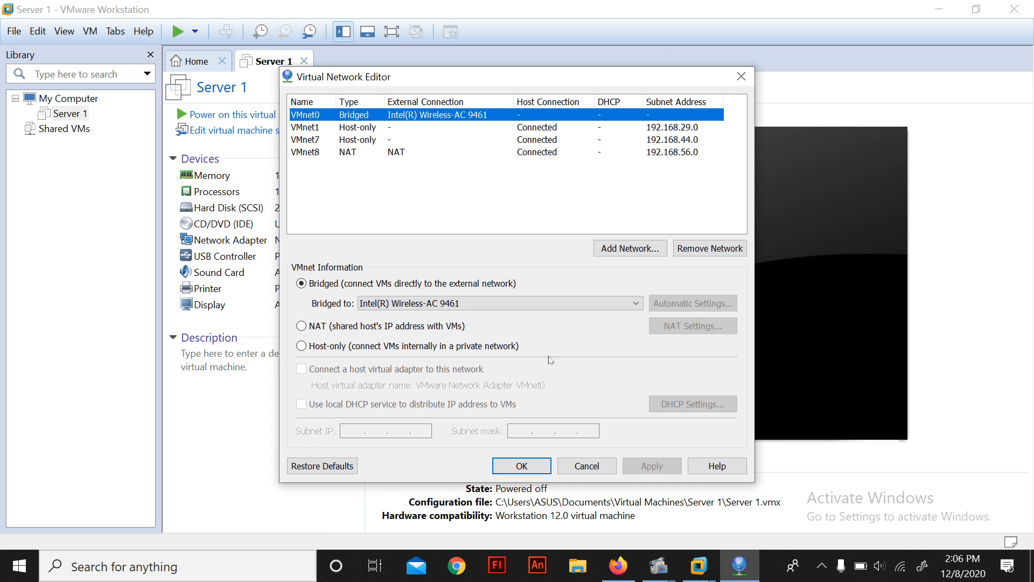
pyautogui.click(334, 151)
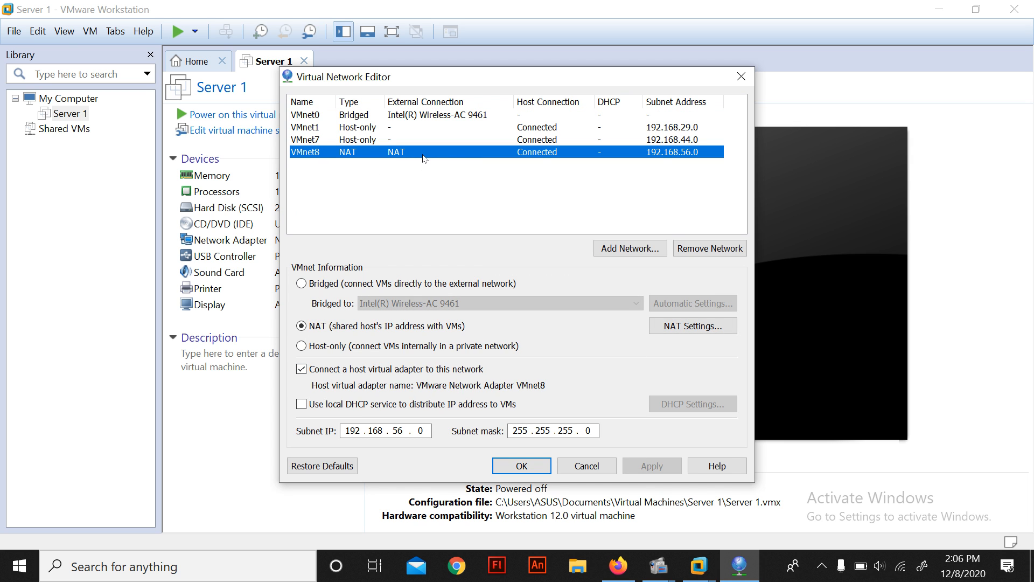
pyautogui.click(629, 255)
pyautogui.click(571, 271)
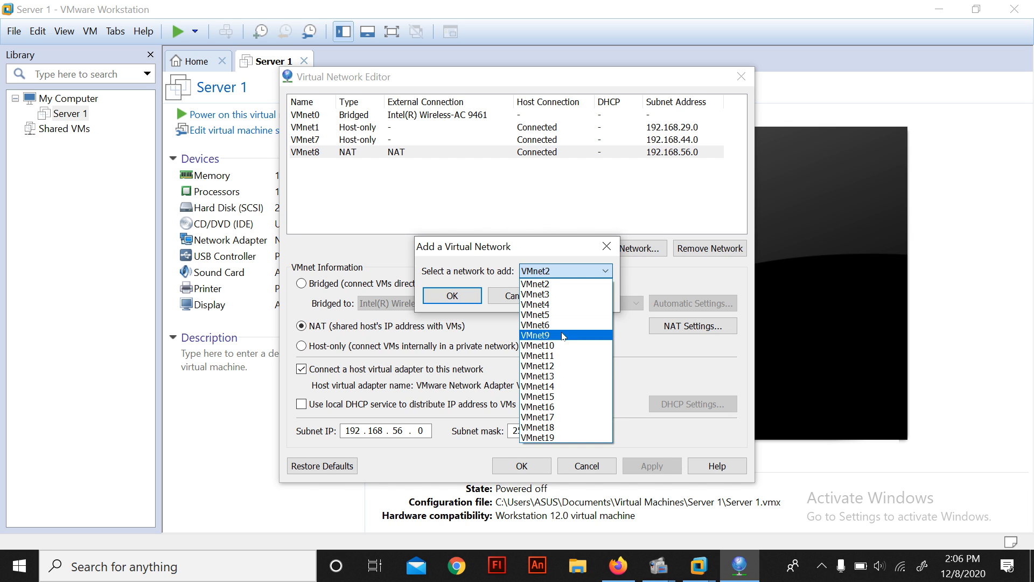
# - Cancel adding VMnet2, toggle VMnet8's DHCP on and back off, then apply and close
pyautogui.click(605, 270)
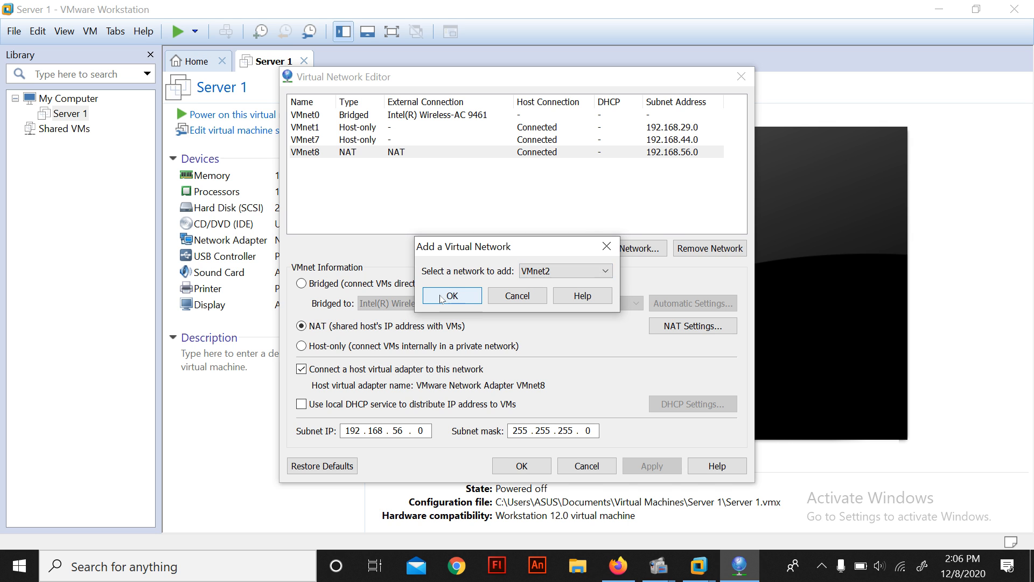
pyautogui.click(596, 252)
pyautogui.click(368, 155)
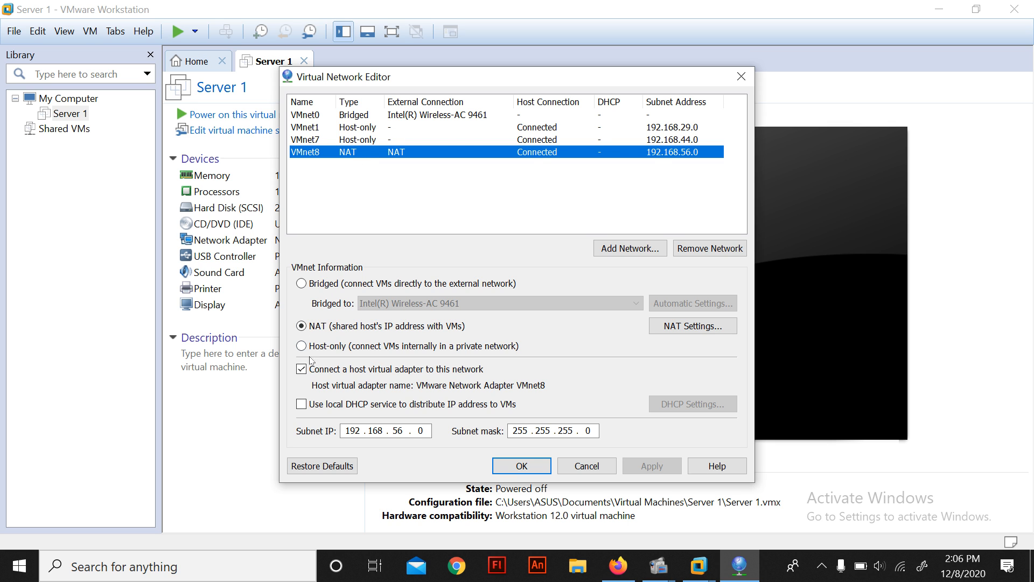
pyautogui.click(301, 405)
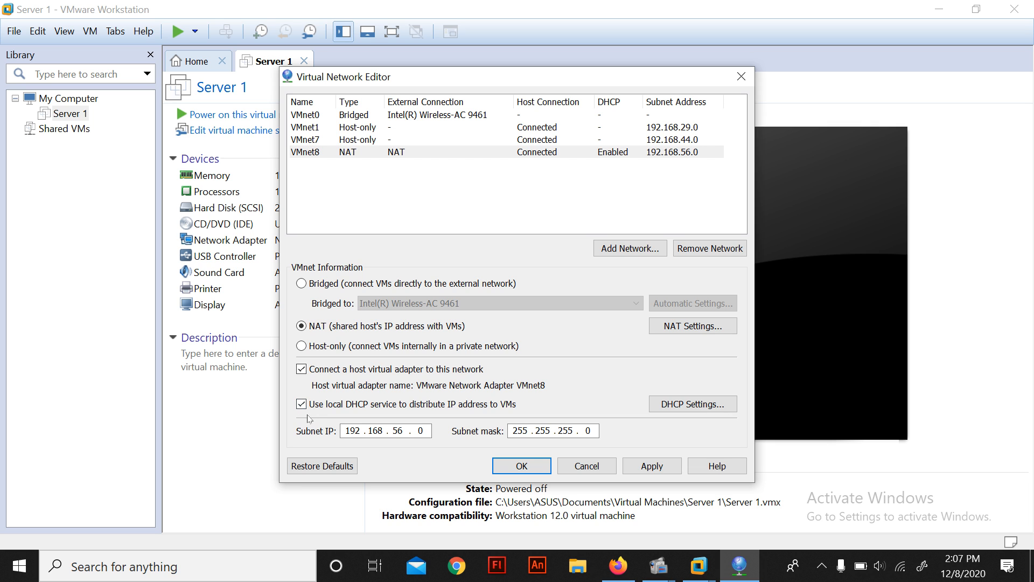
pyautogui.click(311, 152)
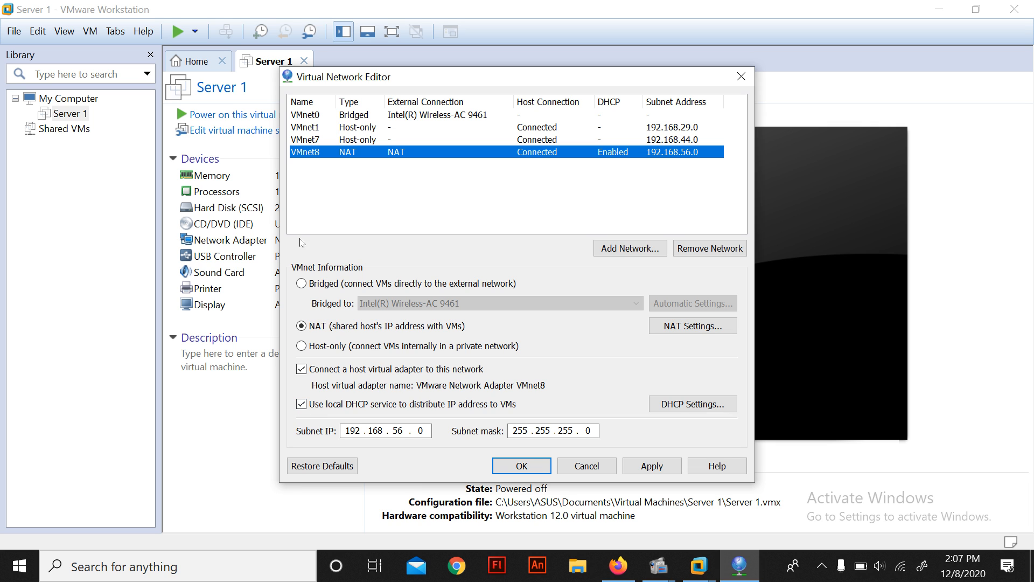
pyautogui.click(303, 405)
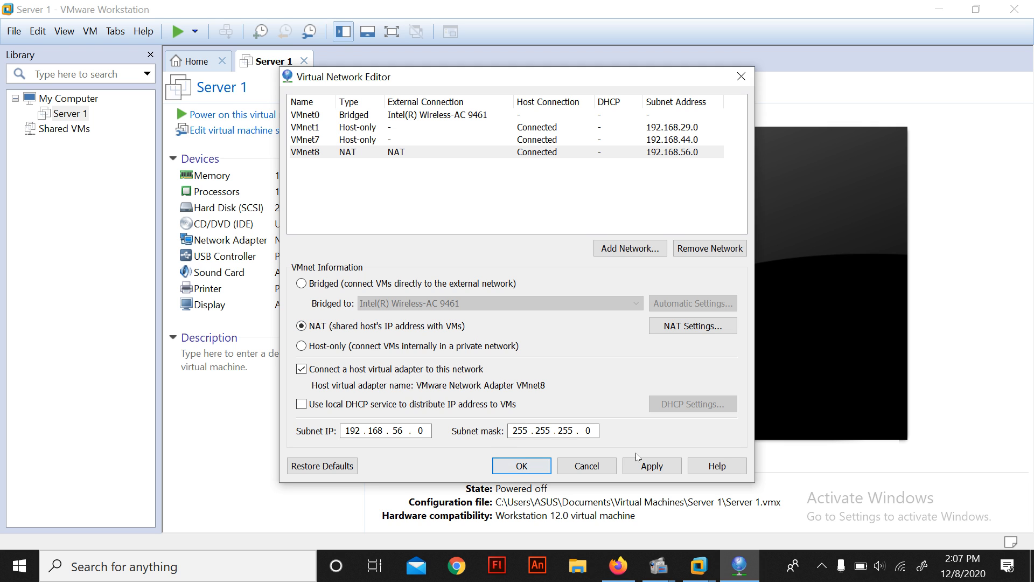
pyautogui.click(657, 470)
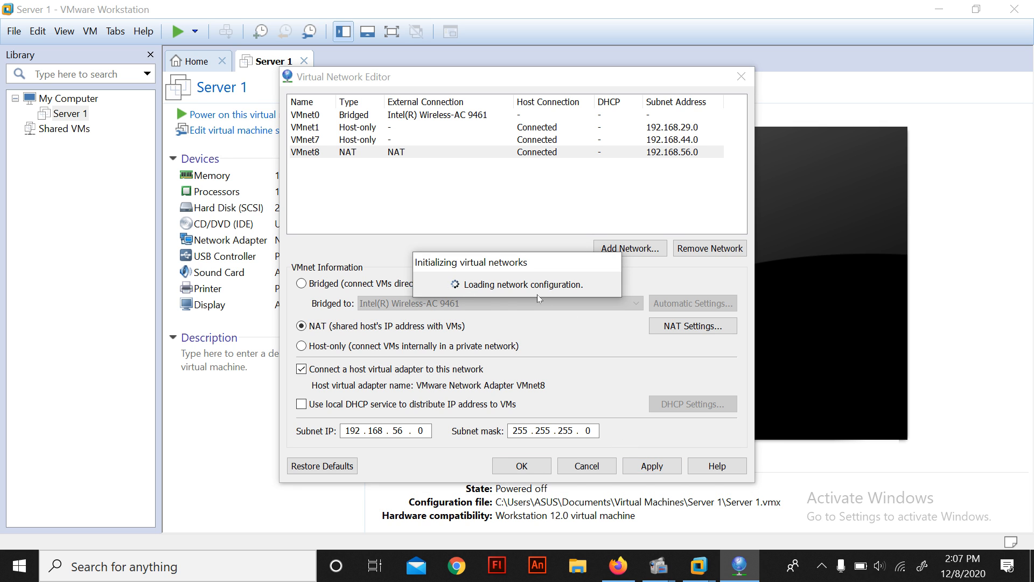
pyautogui.click(522, 467)
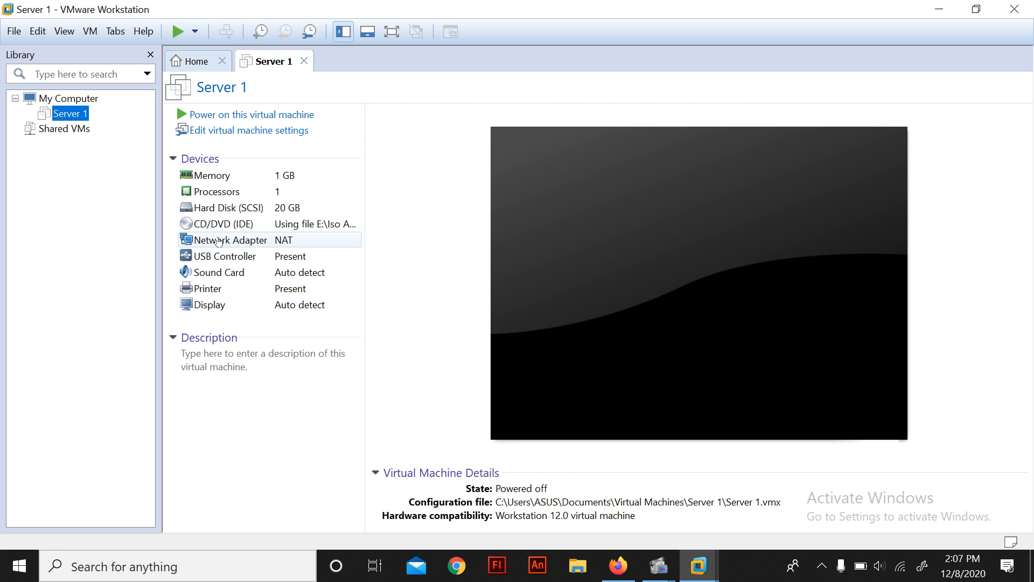
# - Switch Server 1's network adapter to Custom: VMnet8 (NAT) and confirm
pyautogui.click(240, 240)
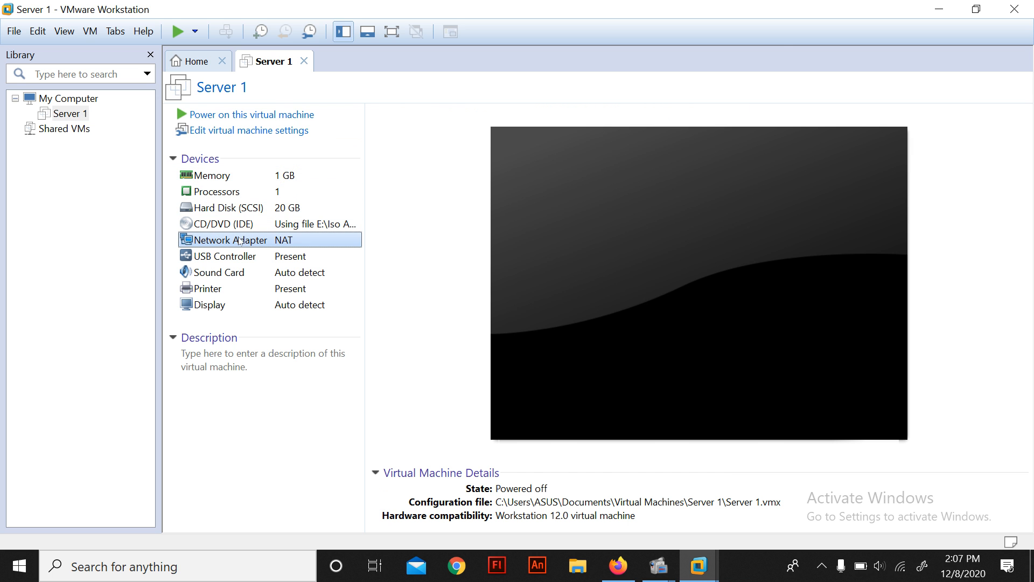
pyautogui.doubleClick(239, 241)
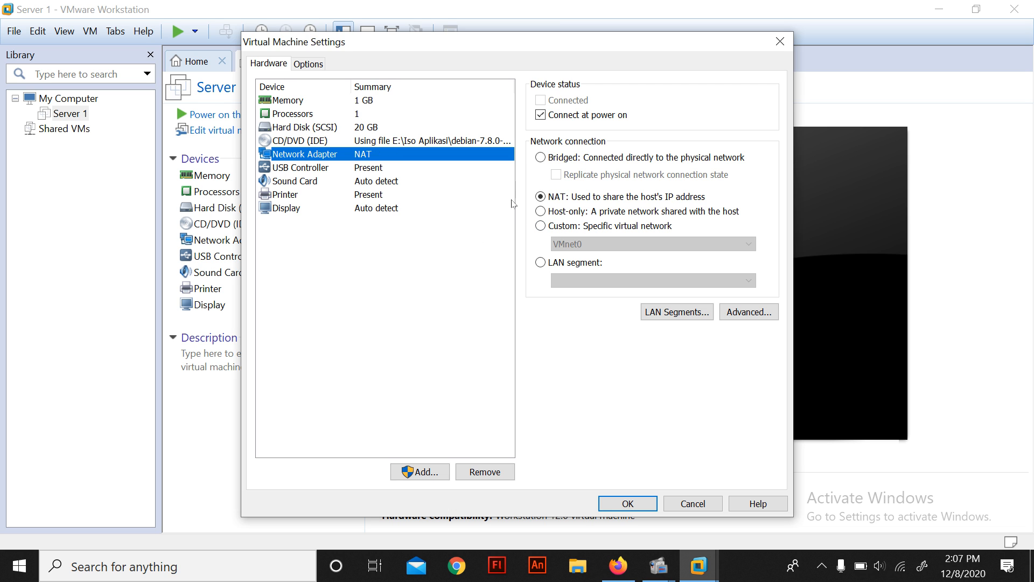
pyautogui.click(556, 226)
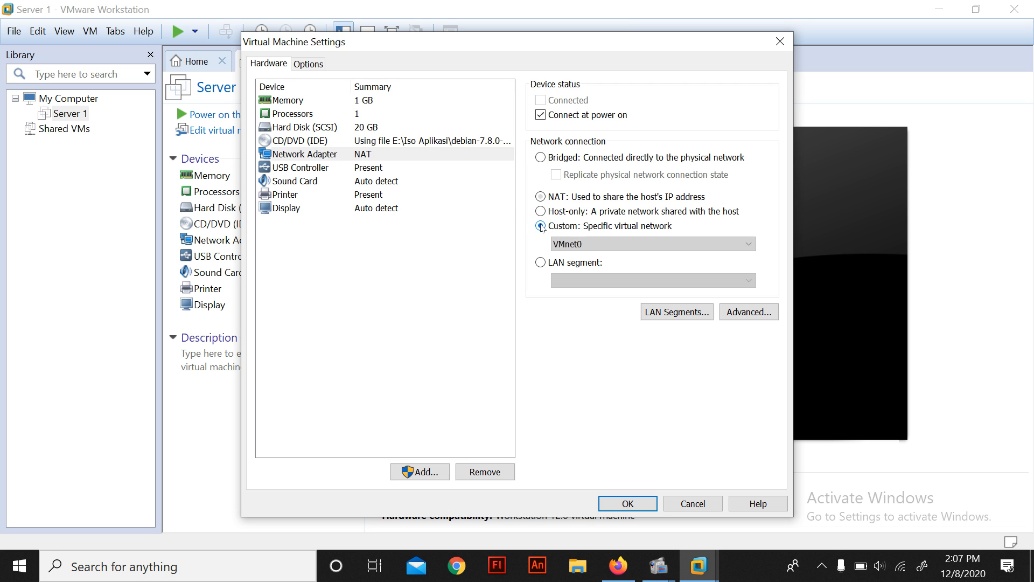
pyautogui.click(566, 244)
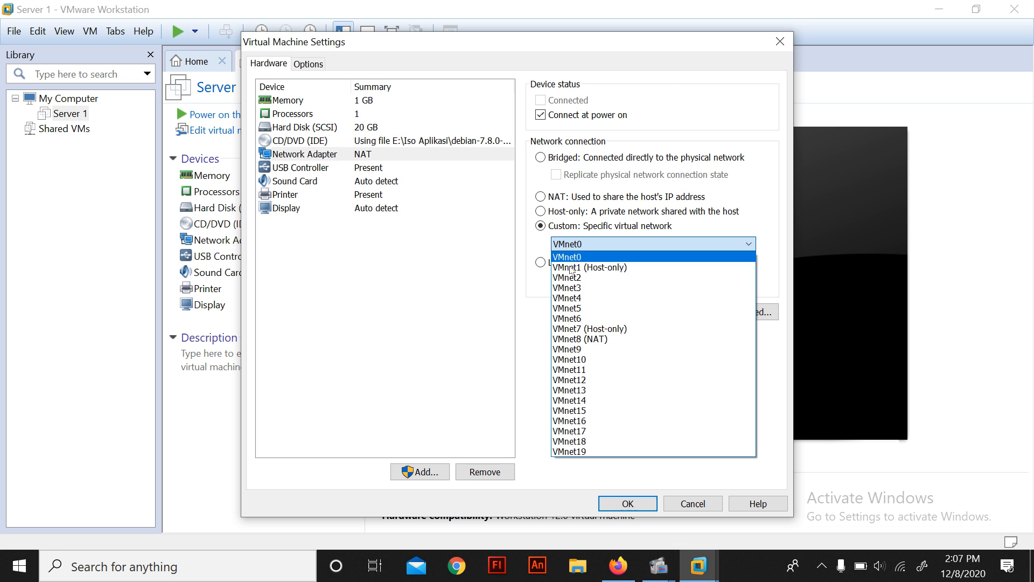
pyautogui.click(579, 340)
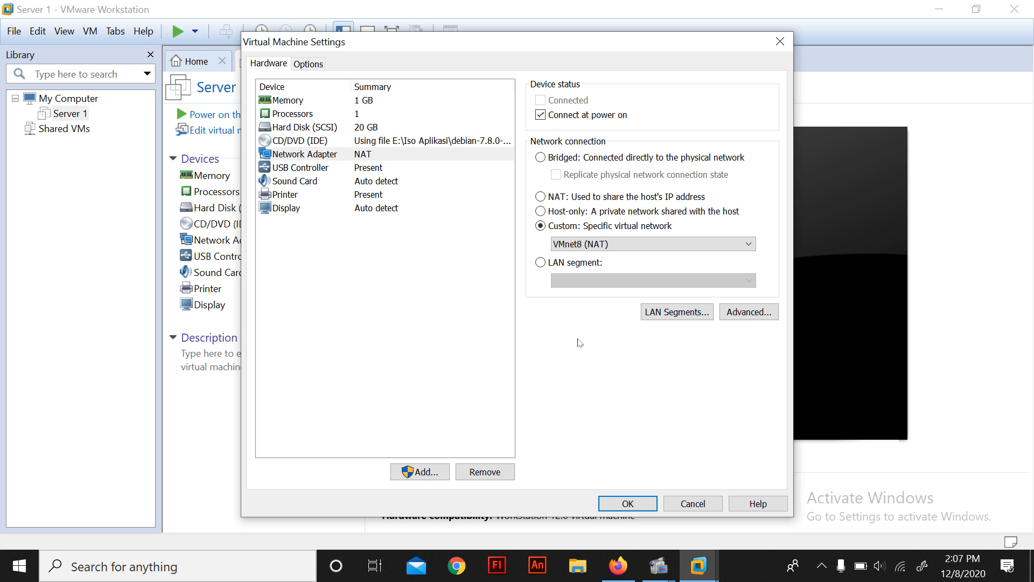
pyautogui.click(616, 500)
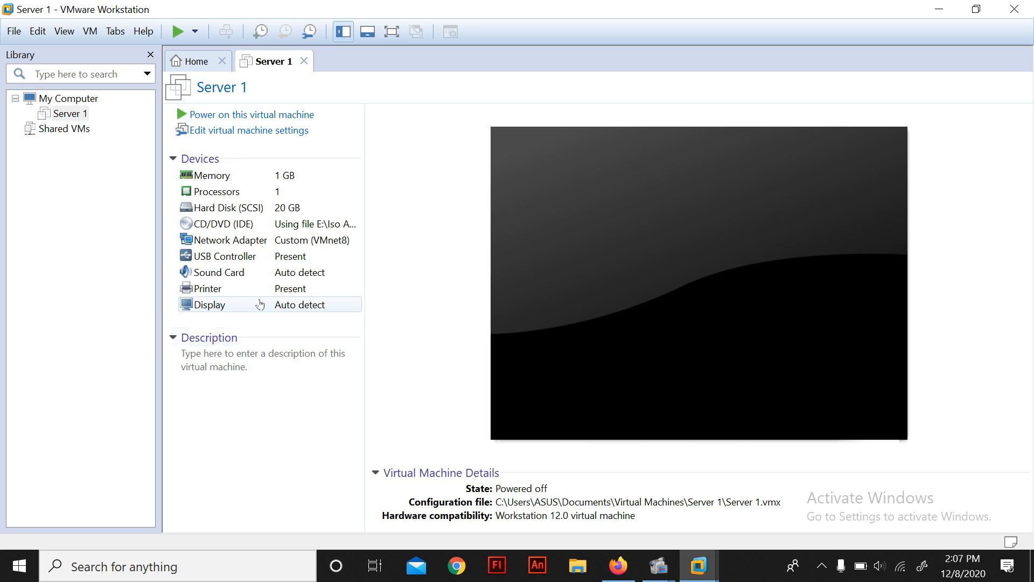
# - Power on Server 1 and dismiss the Debian installation hint
pyautogui.click(243, 122)
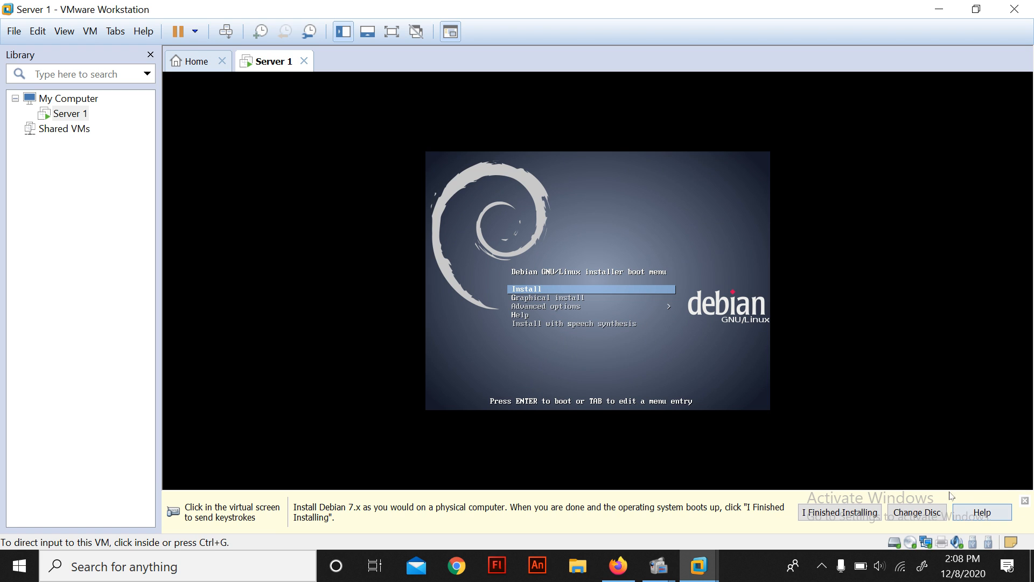
pyautogui.click(1025, 501)
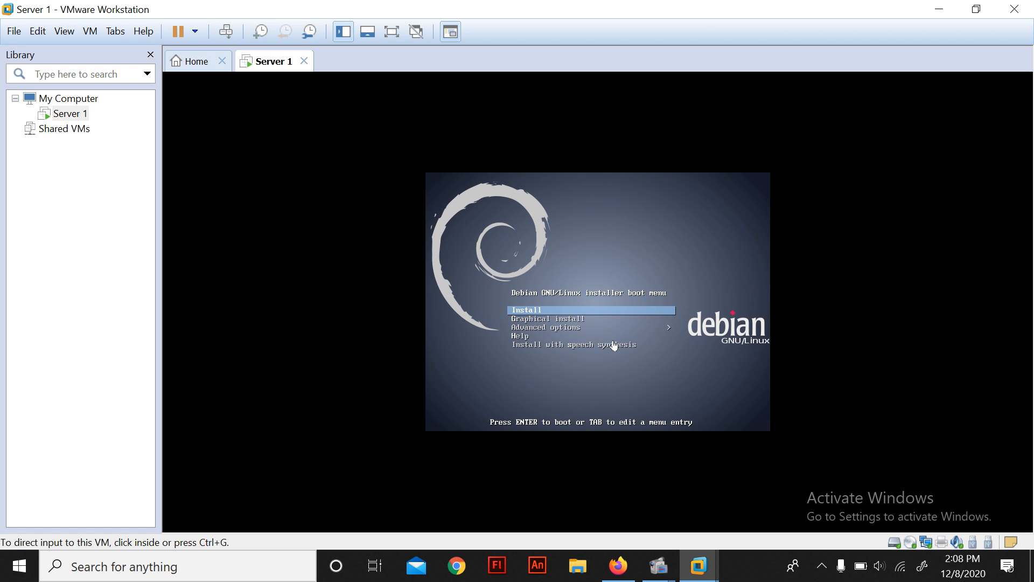
pyautogui.click(591, 319)
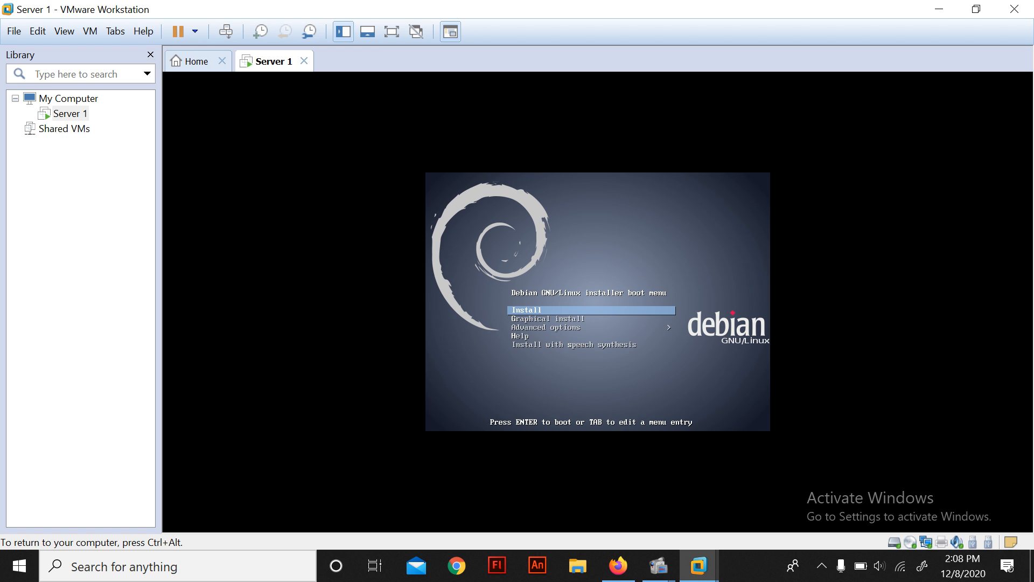
pyautogui.hotkey('ctrl', 'alt')
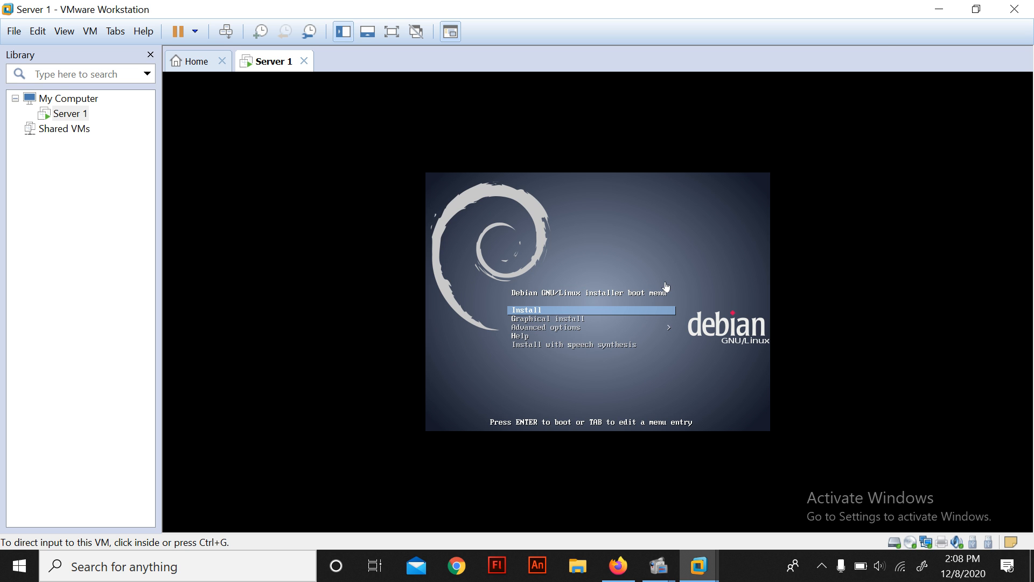
# - Restore the VMware window to full screen and give the VM keyboard control at the boot menu
pyautogui.click(975, 8)
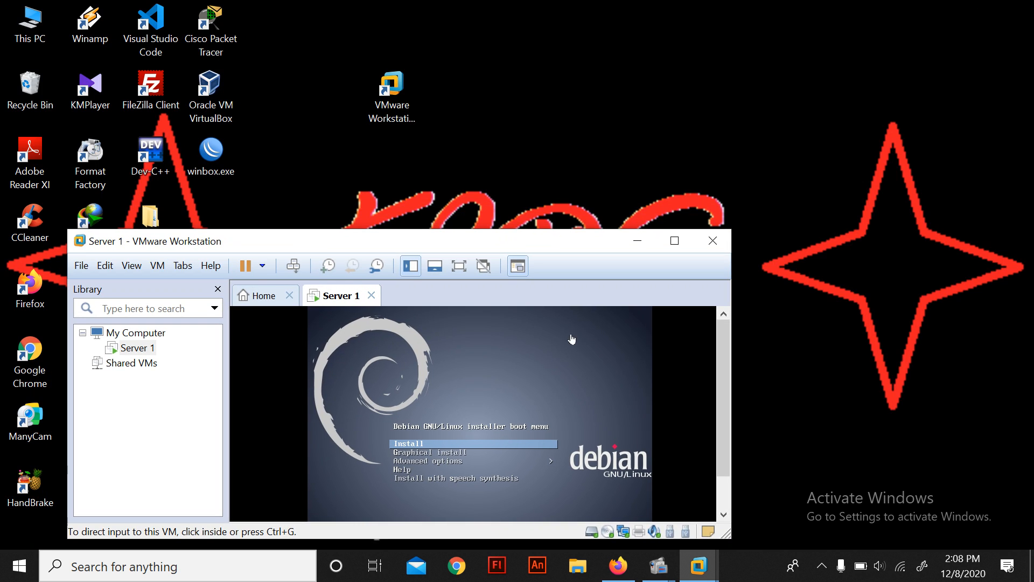
pyautogui.moveTo(506, 241); pyautogui.dragTo(466, 250)
pyautogui.click(476, 173)
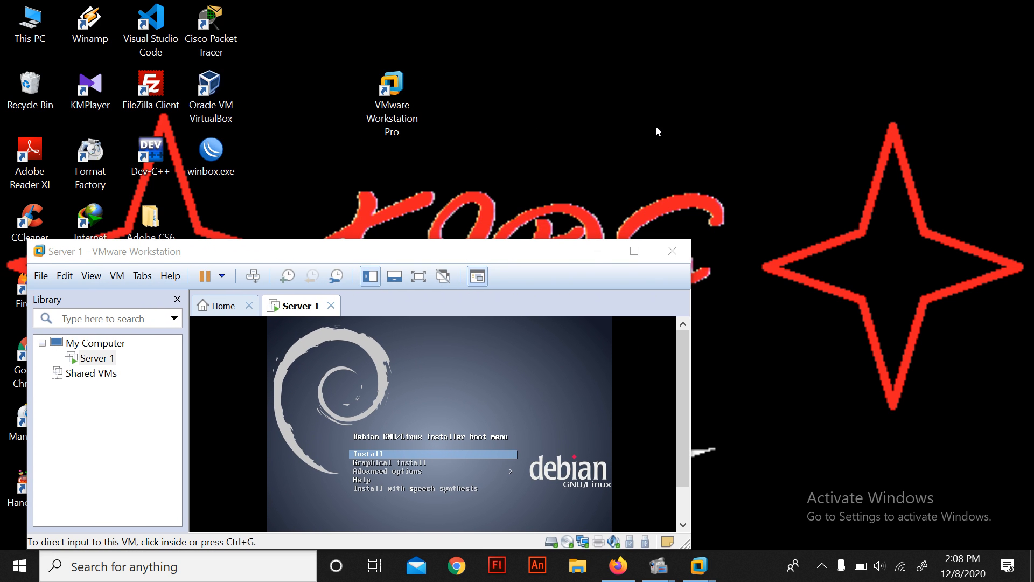
pyautogui.click(596, 251)
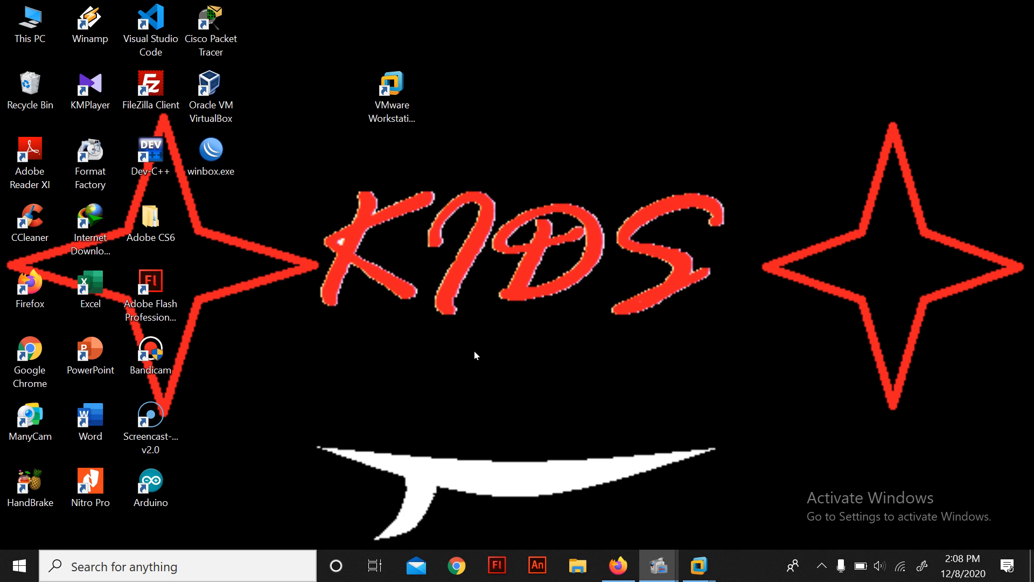
pyautogui.moveTo(698, 566)
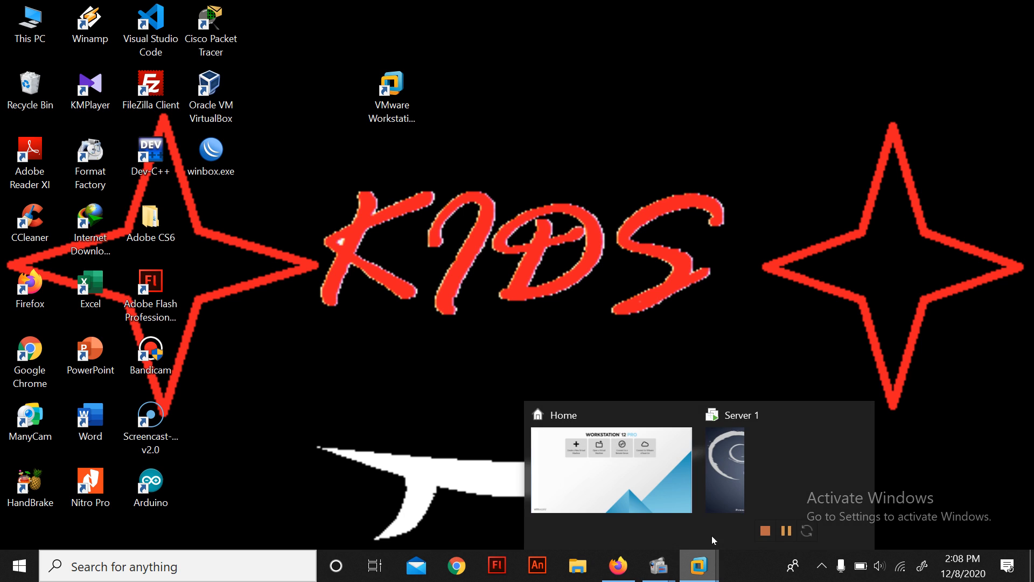
pyautogui.click(776, 479)
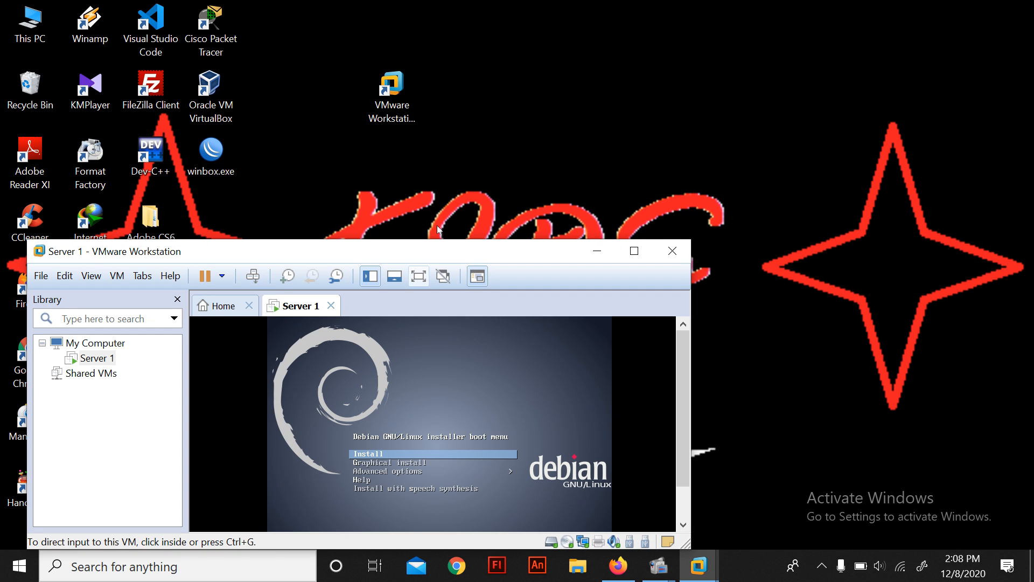
pyautogui.click(634, 250)
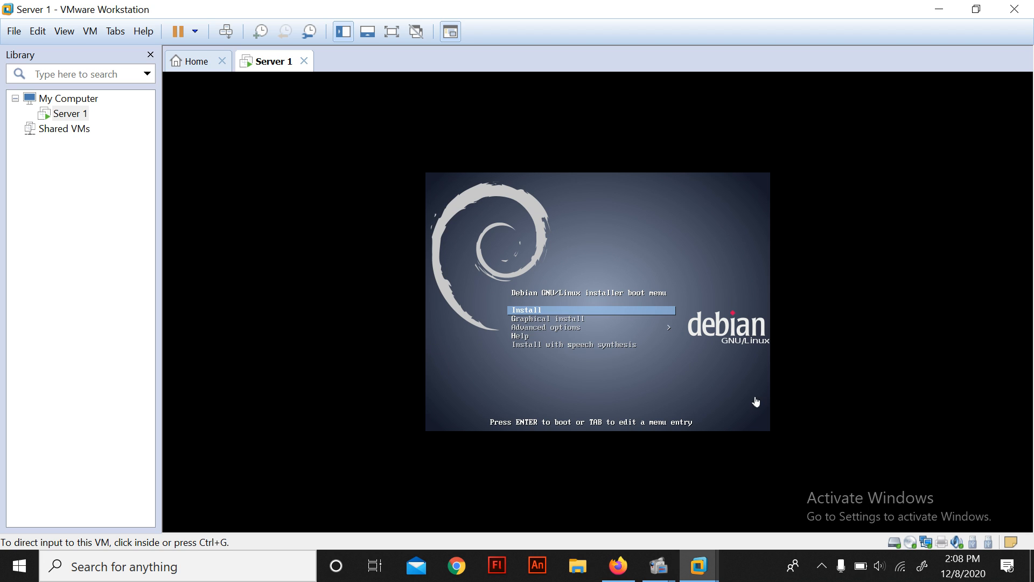
pyautogui.click(587, 319)
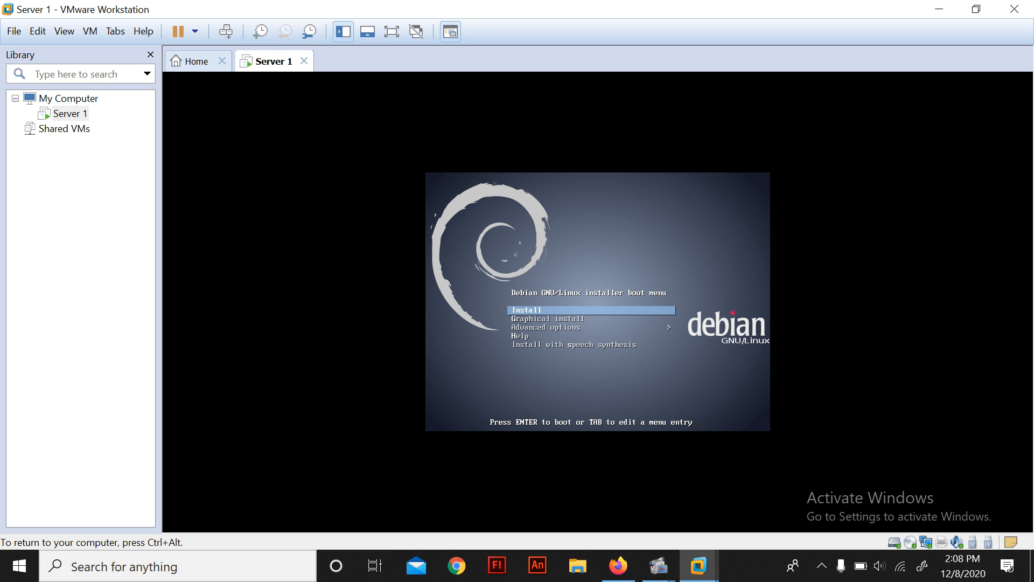
# - Boot the text Install entry and choose English as the installation language
pyautogui.press('Down')
pyautogui.press('Up')
pyautogui.press('Return')
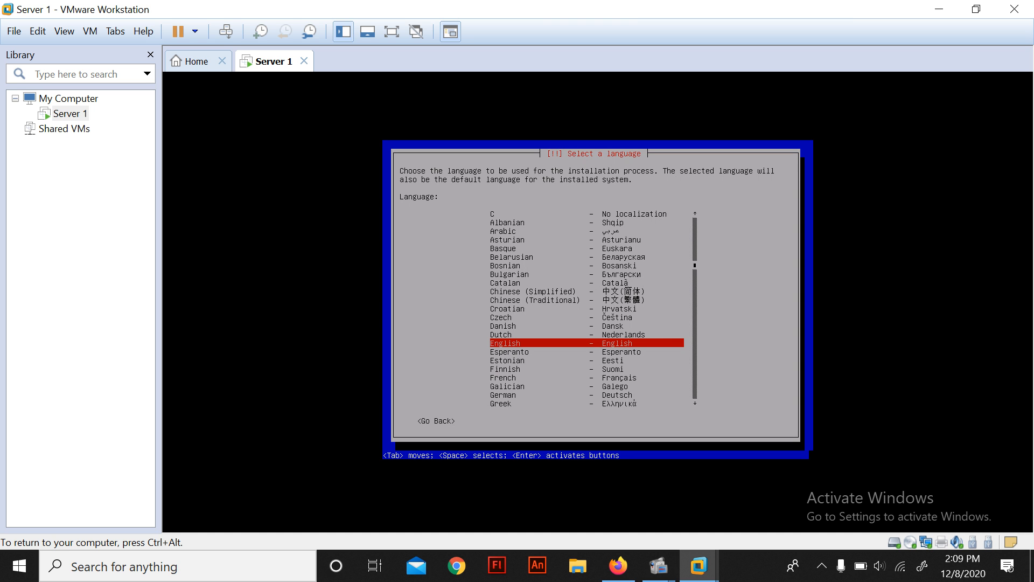
pyautogui.press('Down')
pyautogui.press('Up')
pyautogui.press('Return')
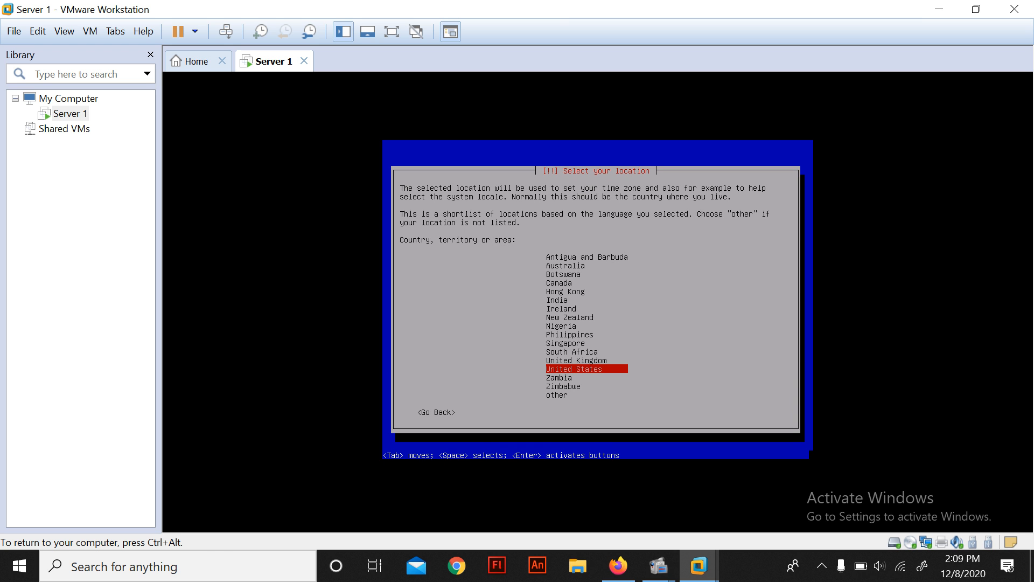
# - Launch the Windows Magnifier and zoom the screen to 200%
pyautogui.hotkey('ctrl', 'alt')
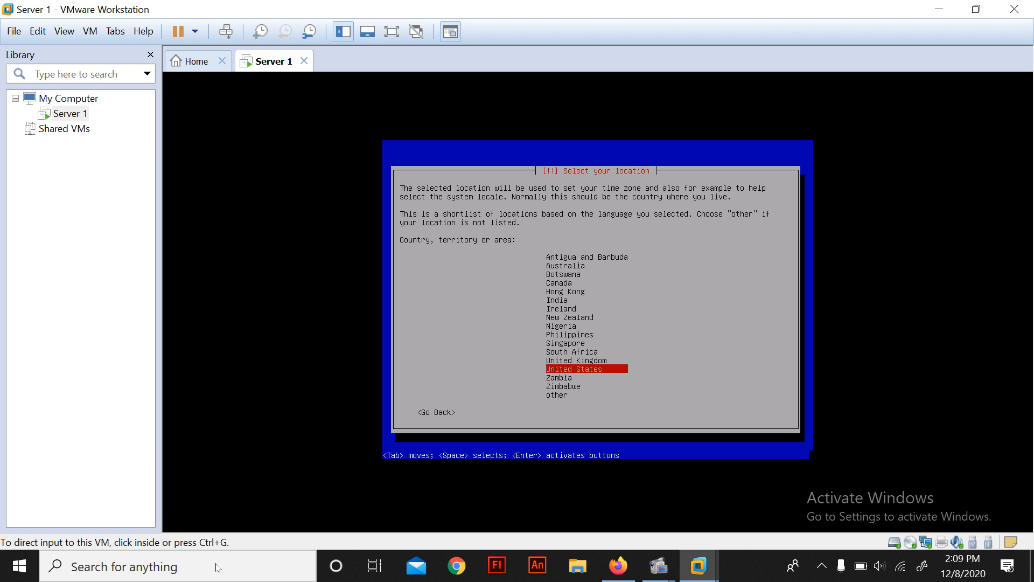
pyautogui.click(196, 568)
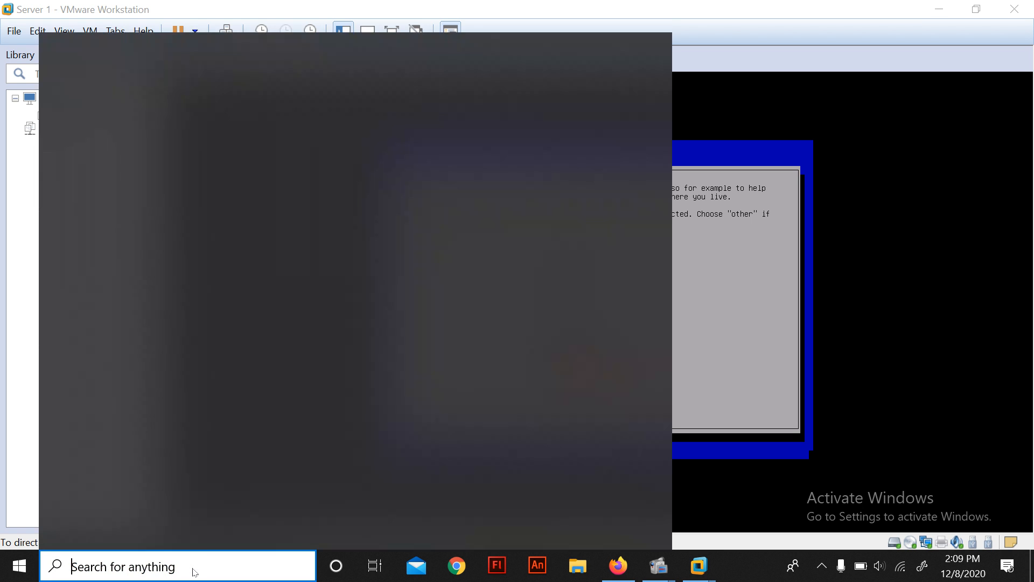
pyautogui.write('mag')
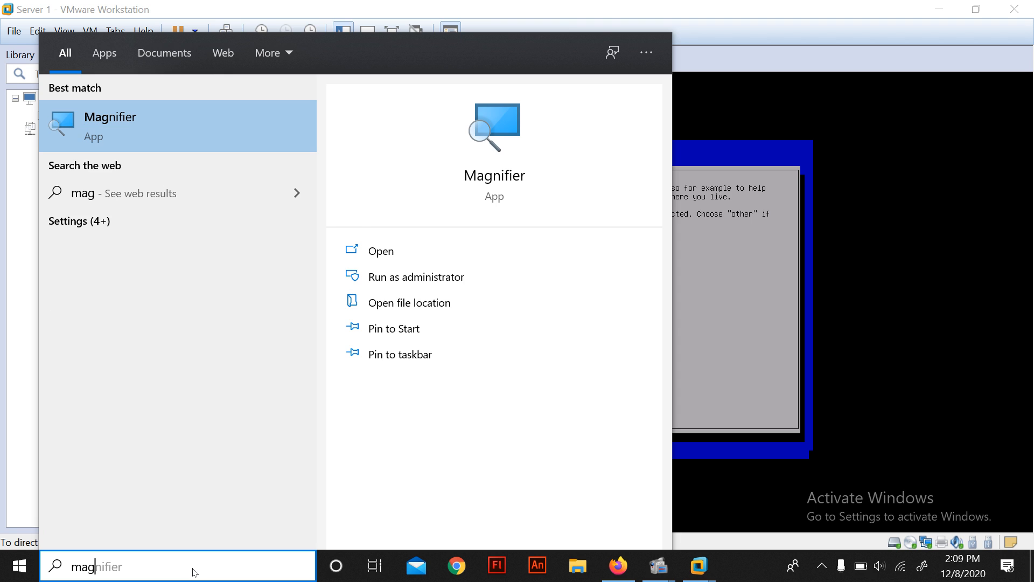
pyautogui.press('Return')
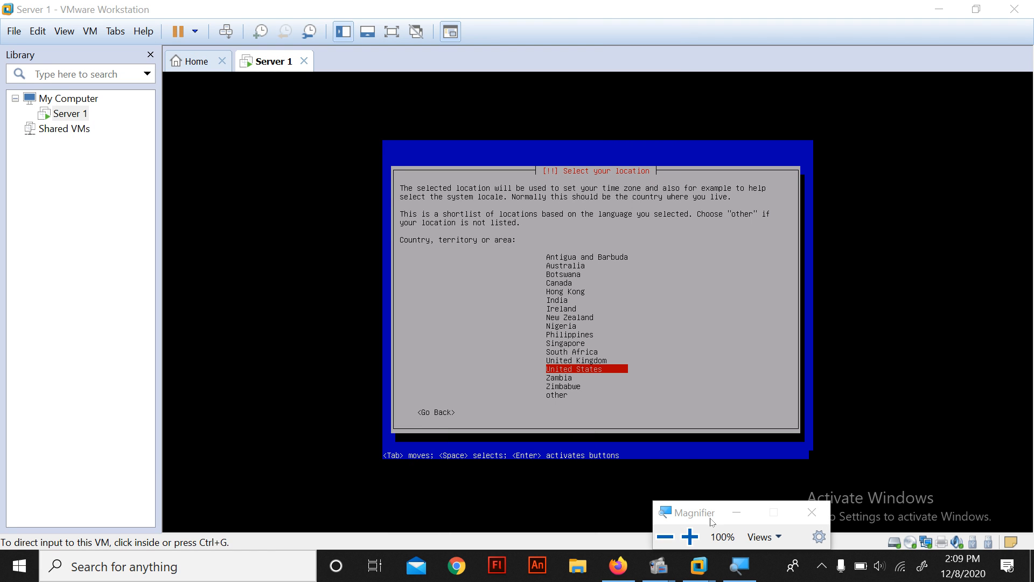
pyautogui.click(690, 537)
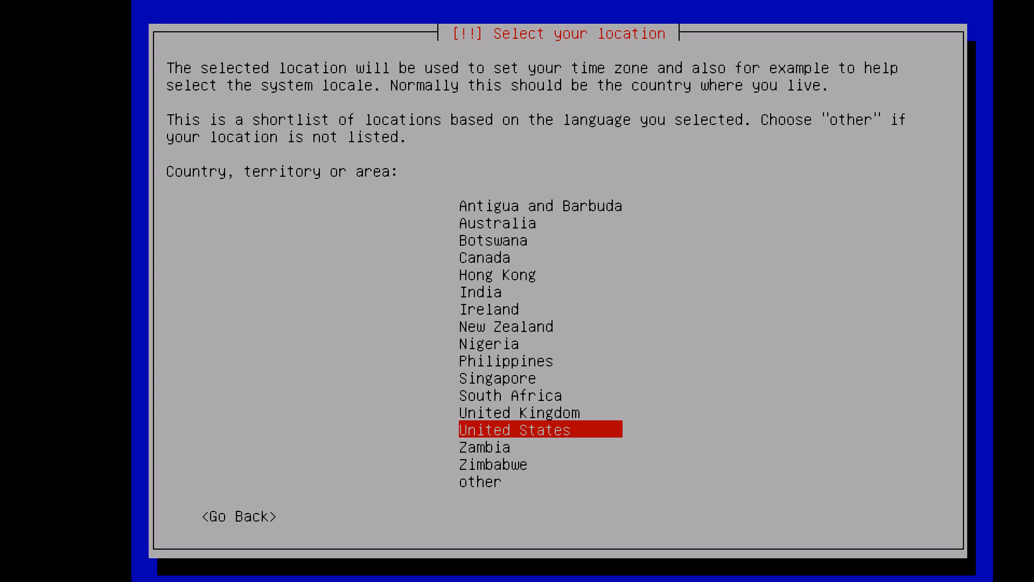
# - Set the install location to Indonesia via other > Asia
pyautogui.press('Down')
pyautogui.press('Down')
pyautogui.press('Down')
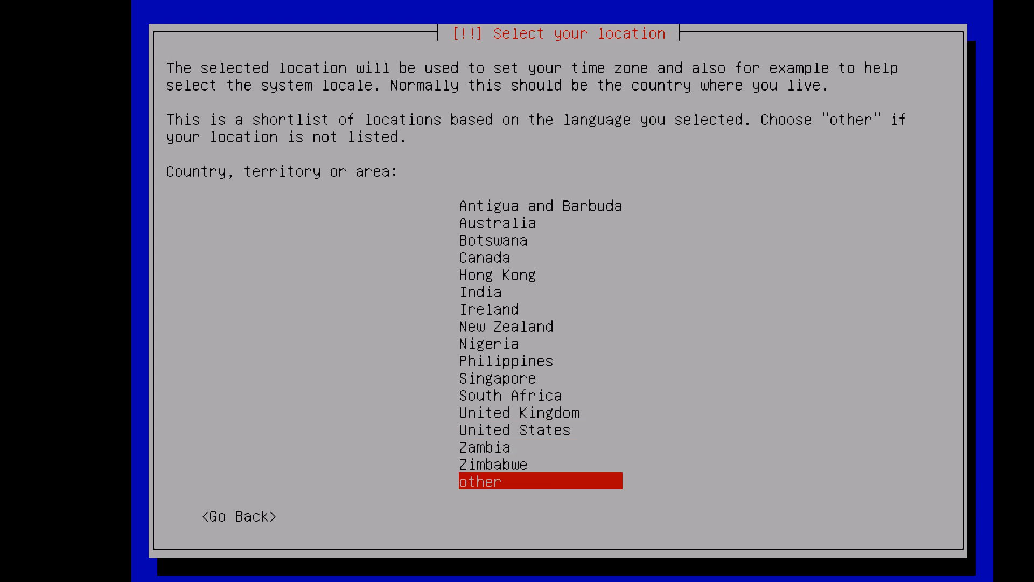
pyautogui.press('Return')
pyautogui.press('Up')
pyautogui.press('Up')
pyautogui.press('Up')
pyautogui.press('Up')
pyautogui.press('Up')
pyautogui.press('Up')
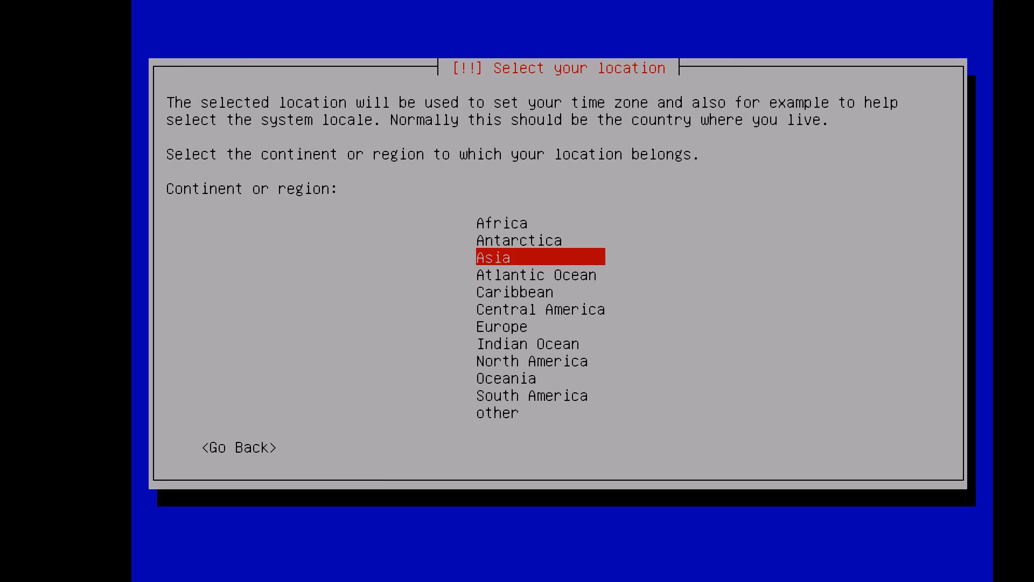
pyautogui.press('Return')
pyautogui.press('Down')
pyautogui.press('Down')
pyautogui.press('Down')
pyautogui.press('Down')
pyautogui.press('Down')
pyautogui.press('Down')
pyautogui.press('Down')
pyautogui.press('Down')
pyautogui.press('Down')
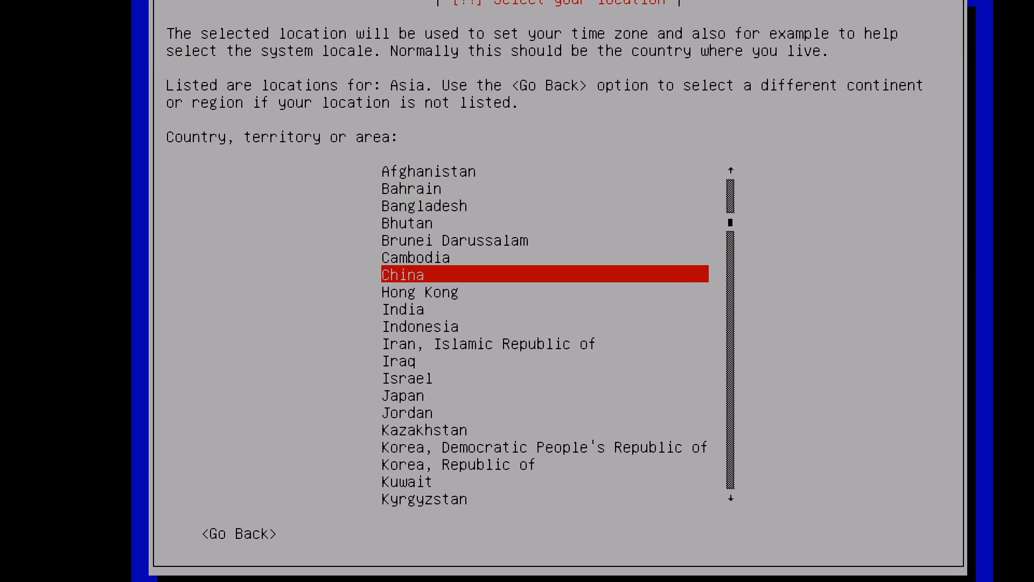
pyautogui.press('Up')
pyautogui.press('Down')
pyautogui.press('Down')
pyautogui.press('Up')
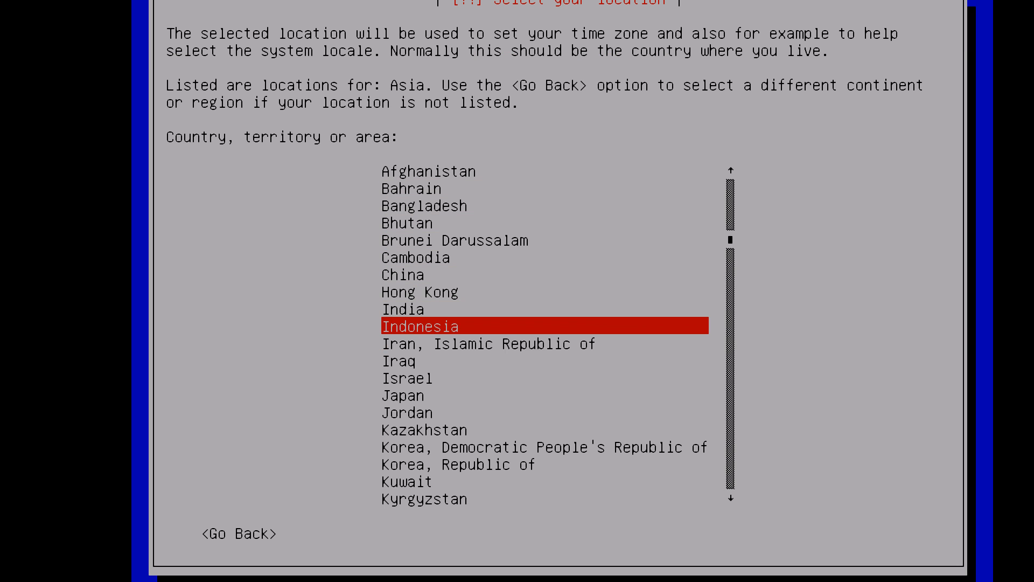
pyautogui.press('Down')
pyautogui.press('Up')
pyautogui.press('Down')
pyautogui.press('Up')
pyautogui.press('Down')
pyautogui.press('Up')
pyautogui.press('Up')
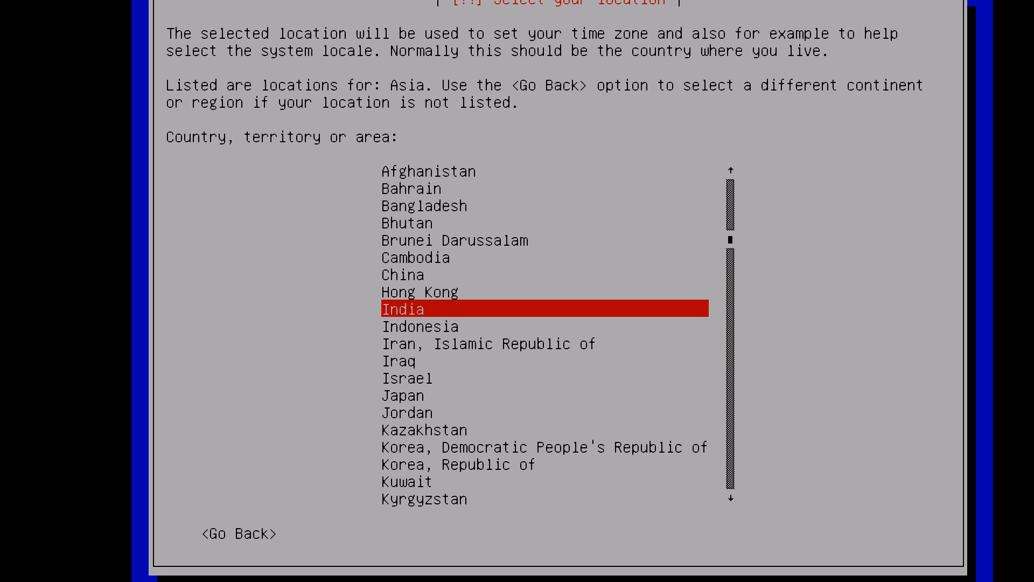
pyautogui.press('Down')
pyautogui.press('Return')
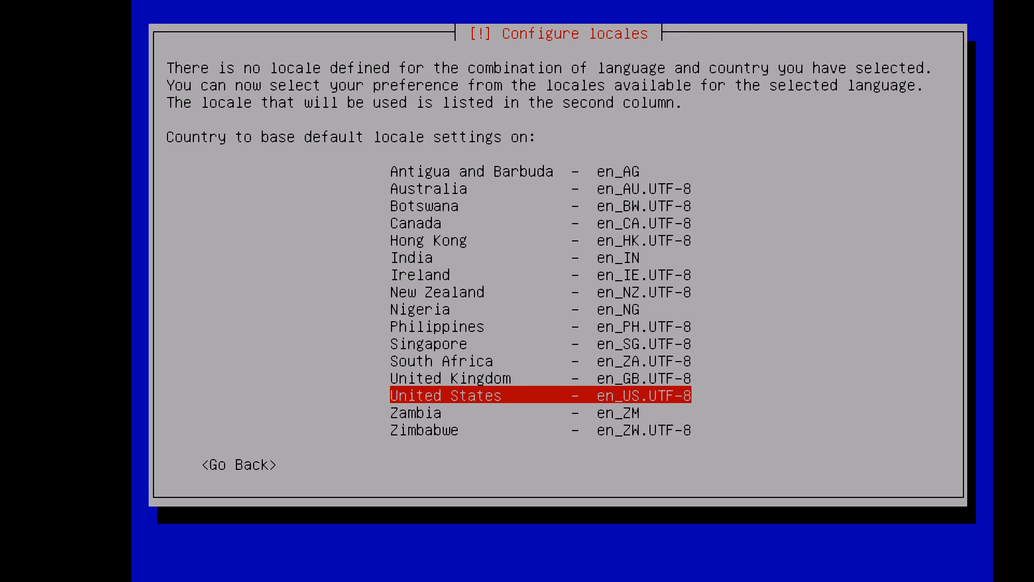
# - Accept the United States en_US.UTF-8 locale and the American English keymap
pyautogui.press('Down')
pyautogui.press('Up')
pyautogui.press('Return')
pyautogui.press('Down')
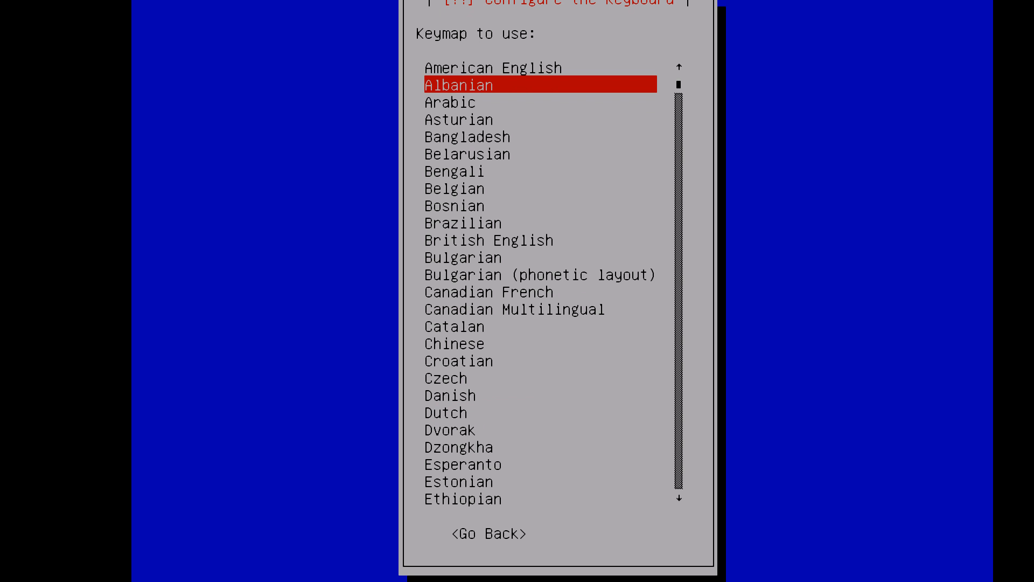
pyautogui.press('Up')
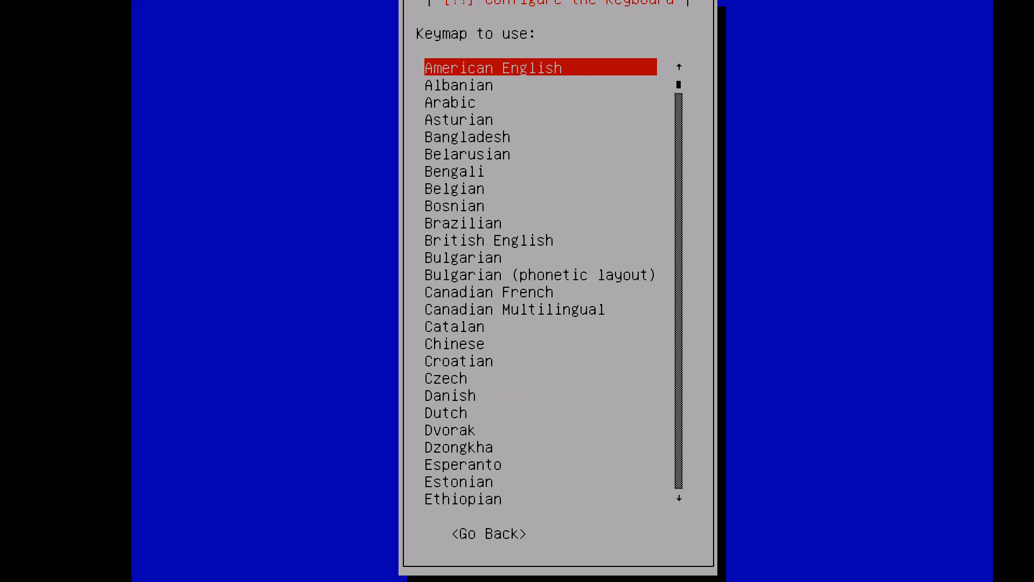
pyautogui.press('Return')
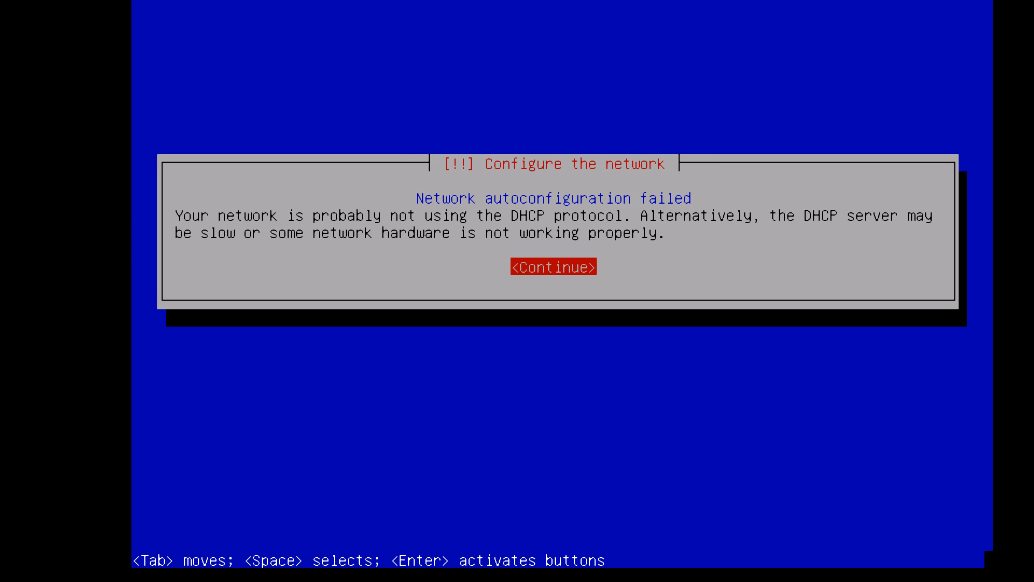
# - Dismiss the autoconfiguration failure and choose not to configure the network now
pyautogui.press('Return')
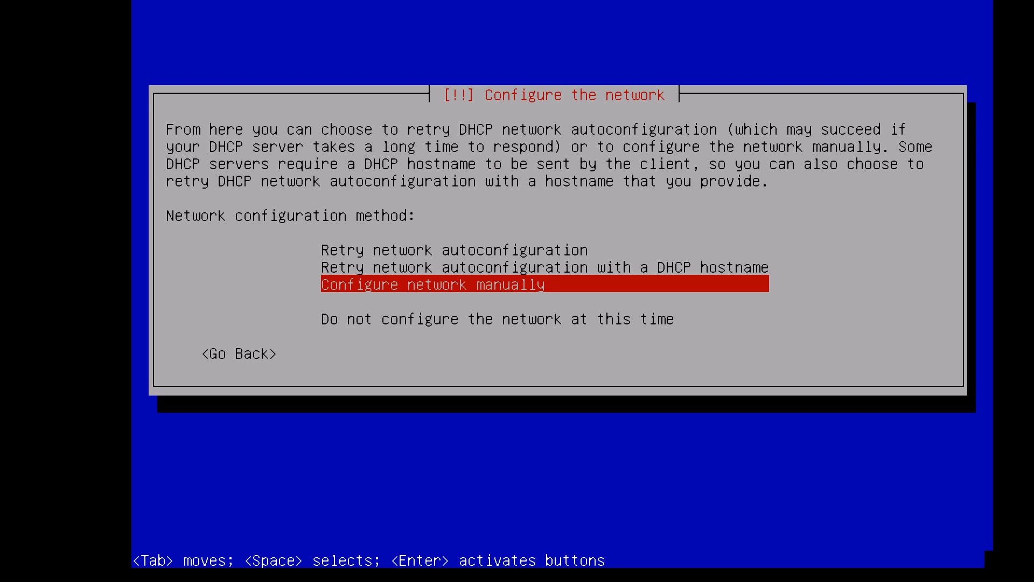
pyautogui.press('Down')
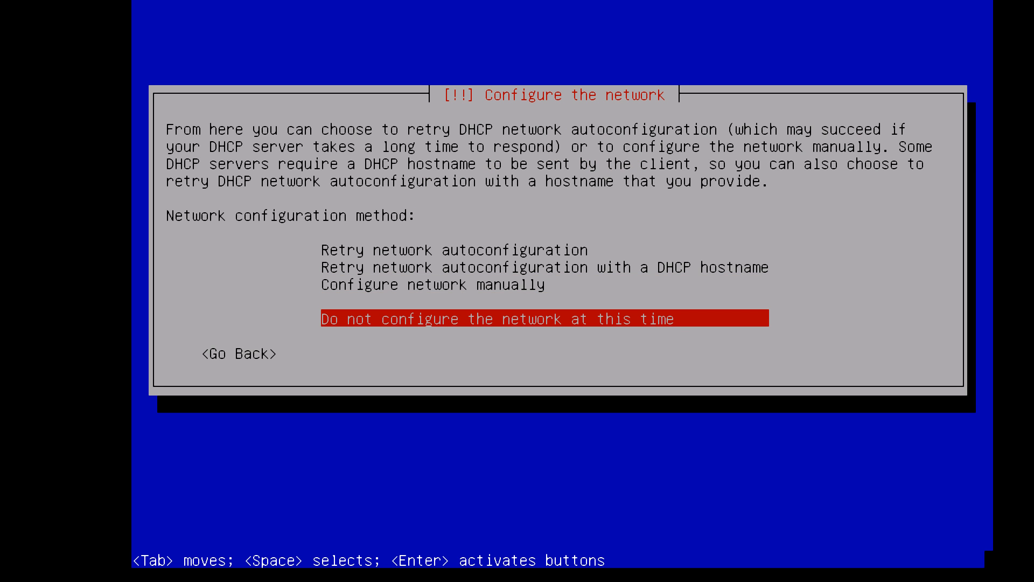
pyautogui.press('Return')
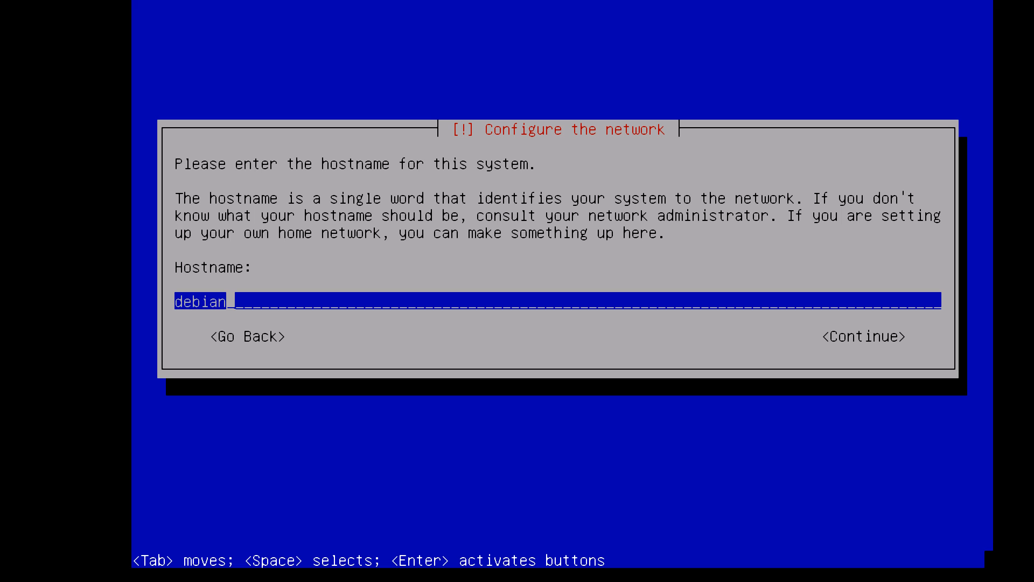
# - Set the hostname to 'debian' after briefly trying 'server1'
pyautogui.press('BackSpace')
pyautogui.press('BackSpace')
pyautogui.press('BackSpace')
pyautogui.press('BackSpace')
pyautogui.press('BackSpace')
pyautogui.press('BackSpace')
pyautogui.write('se')
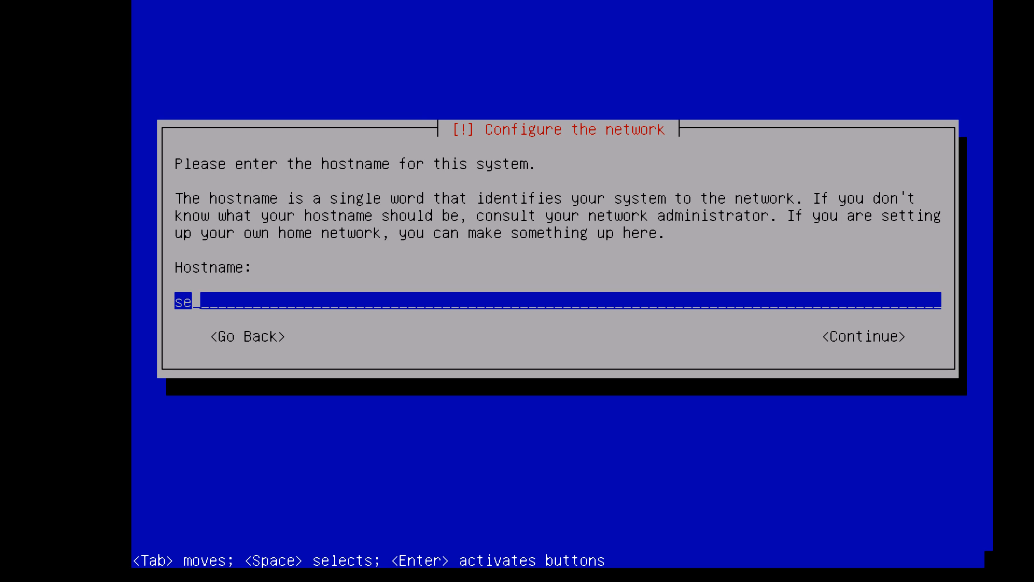
pyautogui.write('rver1')
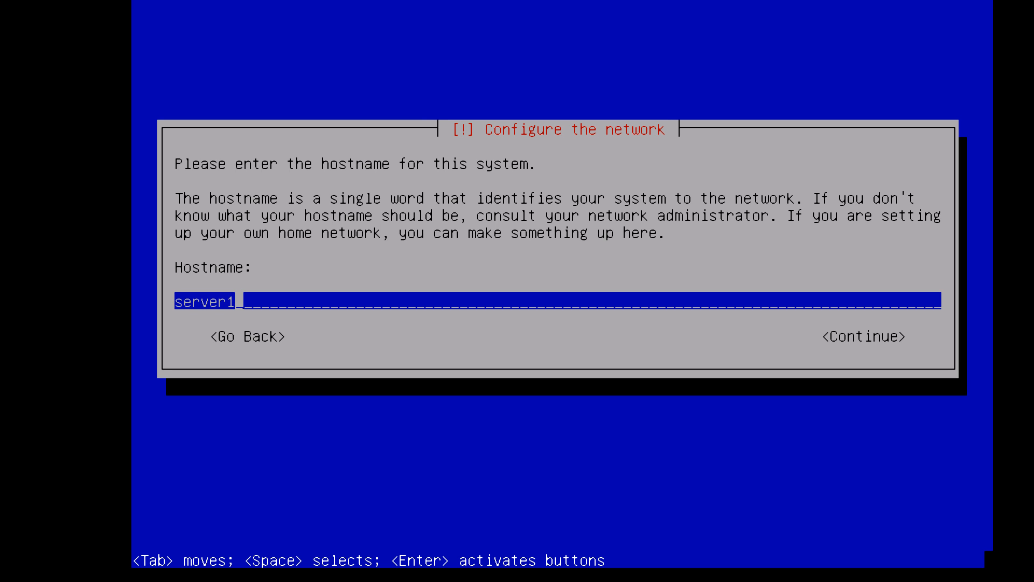
pyautogui.press('BackSpace')
pyautogui.press('BackSpace')
pyautogui.press('BackSpace')
pyautogui.press('BackSpace')
pyautogui.press('BackSpace')
pyautogui.press('BackSpace')
pyautogui.press('BackSpace')
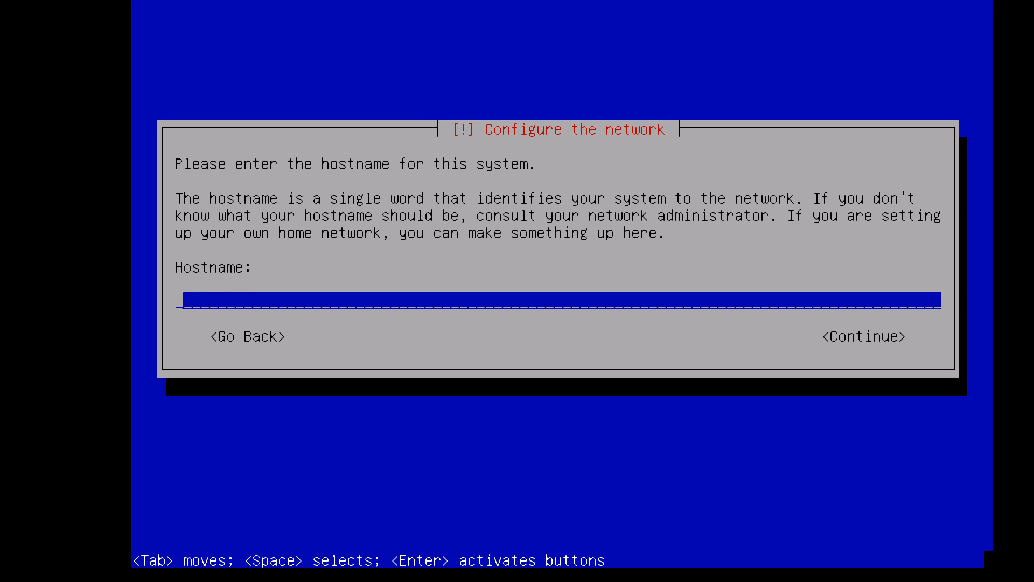
pyautogui.write('debian')
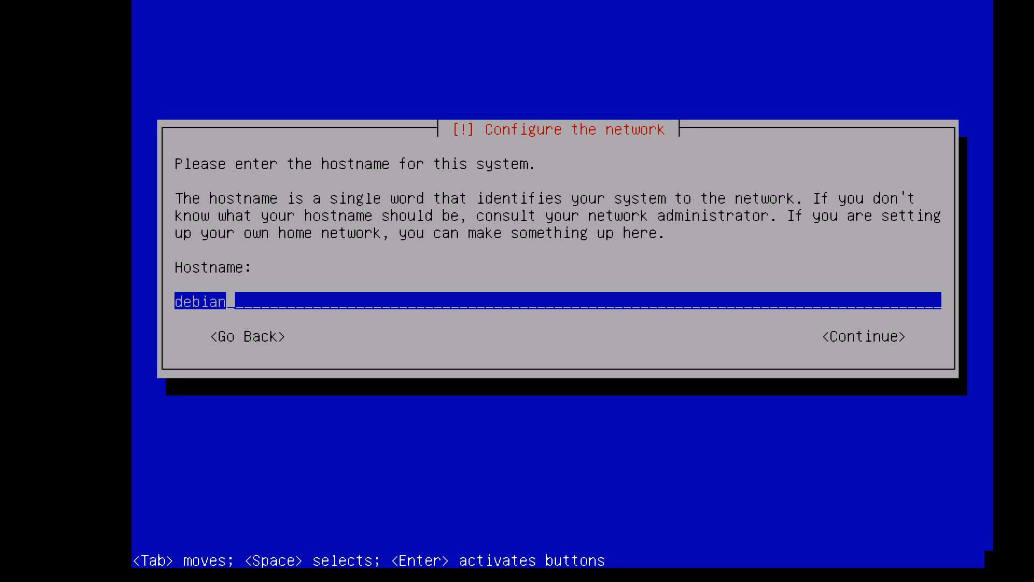
pyautogui.press('Return')
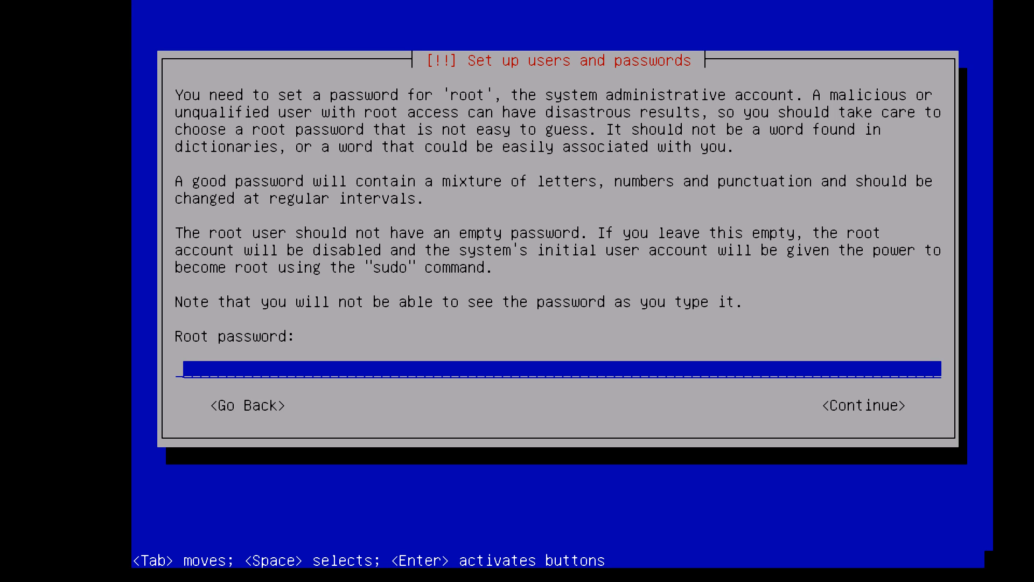
# - Set the root password and confirm it
pyautogui.write('***')
pyautogui.press('Return')
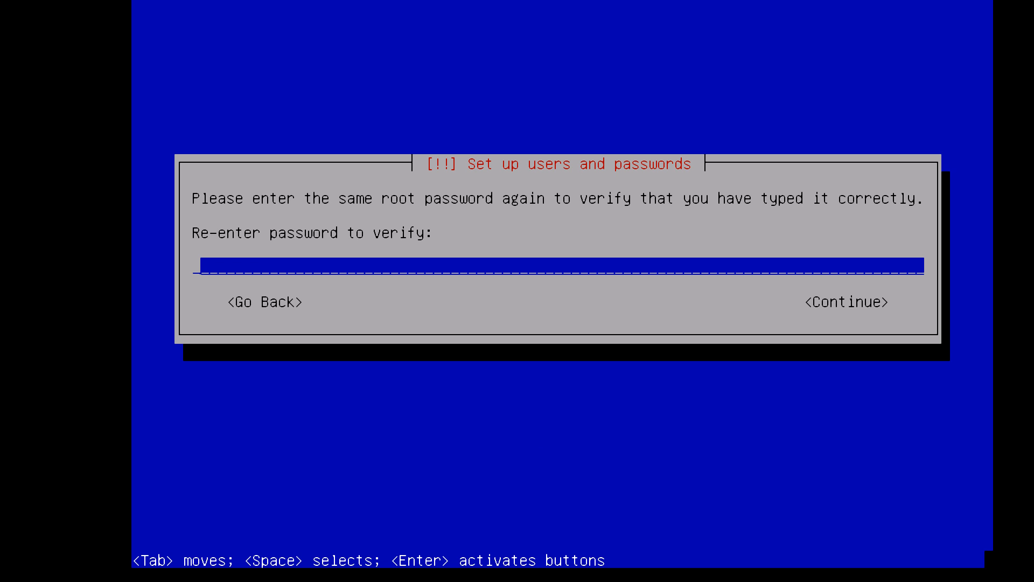
pyautogui.write('***')
pyautogui.press('Return')
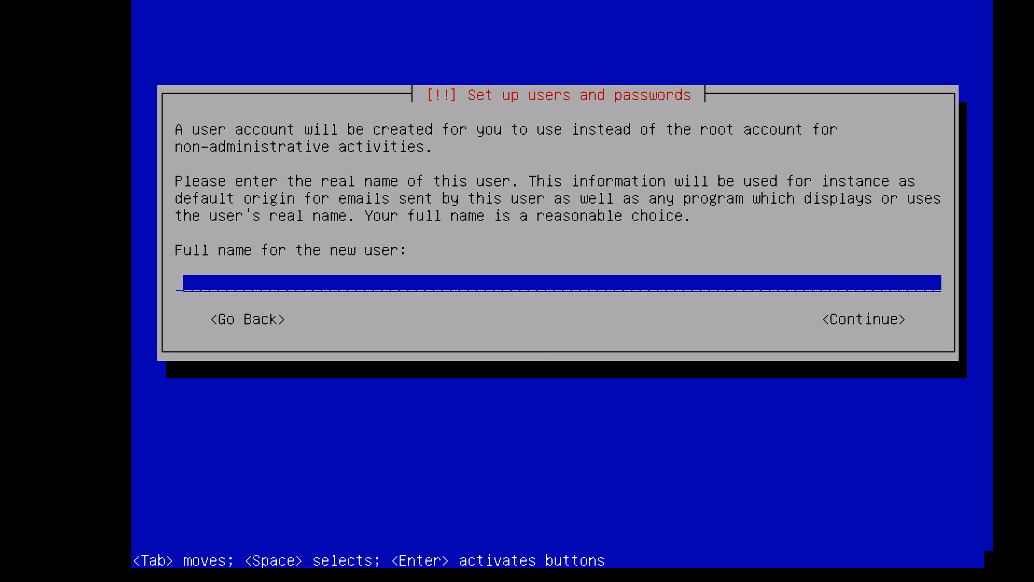
# - Enter the new user's full name and accept a shortened account username
pyautogui.write('yudasaceng')
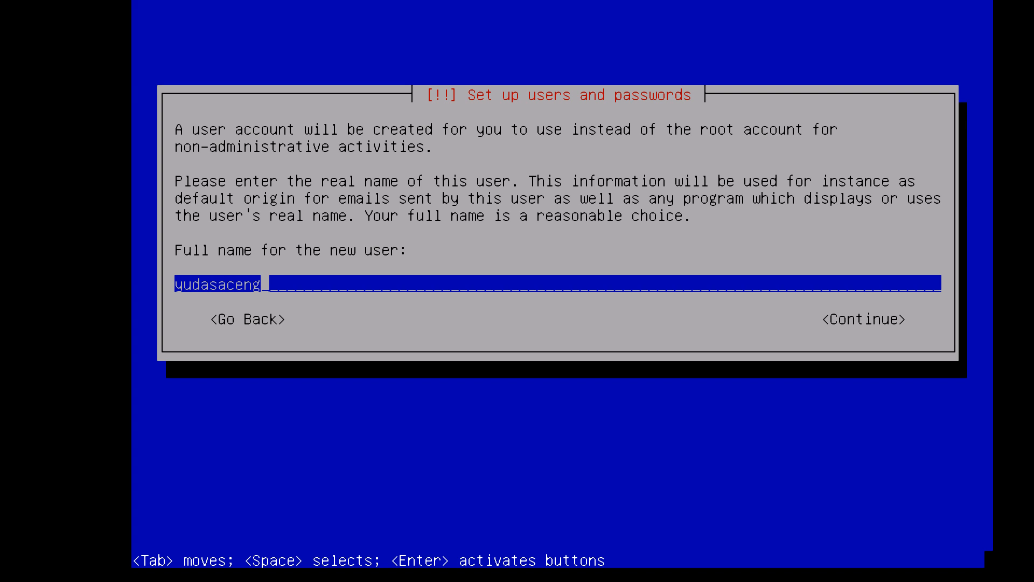
pyautogui.press('Tab')
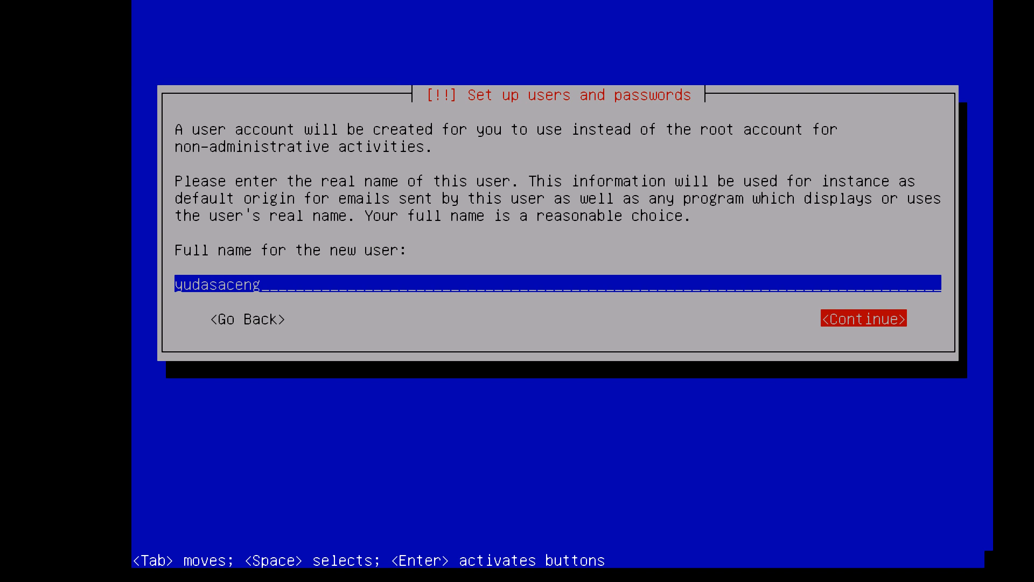
pyautogui.press('Return')
pyautogui.press('BackSpace')
pyautogui.press('BackSpace')
pyautogui.press('BackSpace')
pyautogui.press('BackSpace')
pyautogui.press('BackSpace')
pyautogui.press('BackSpace')
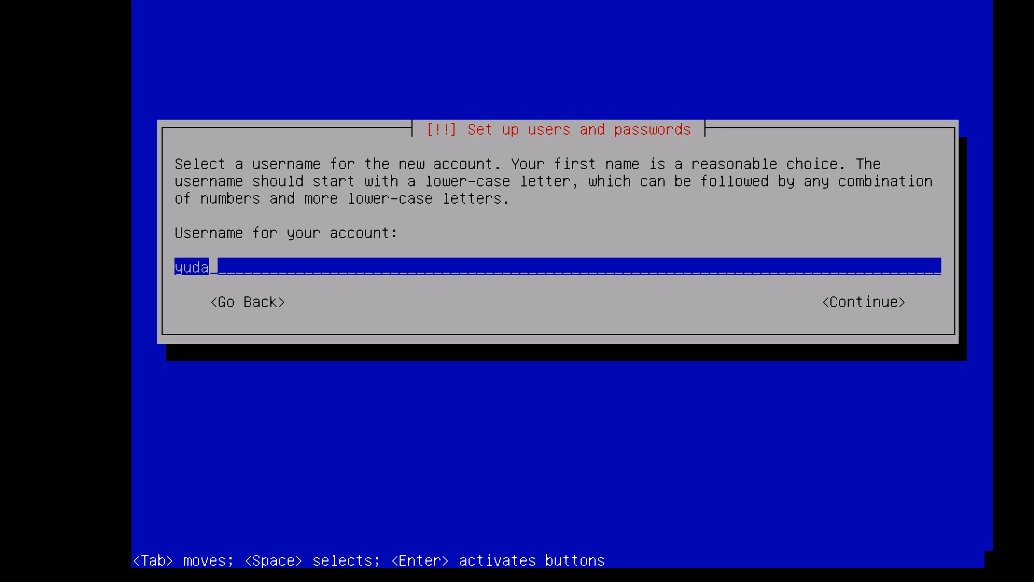
pyautogui.press('Return')
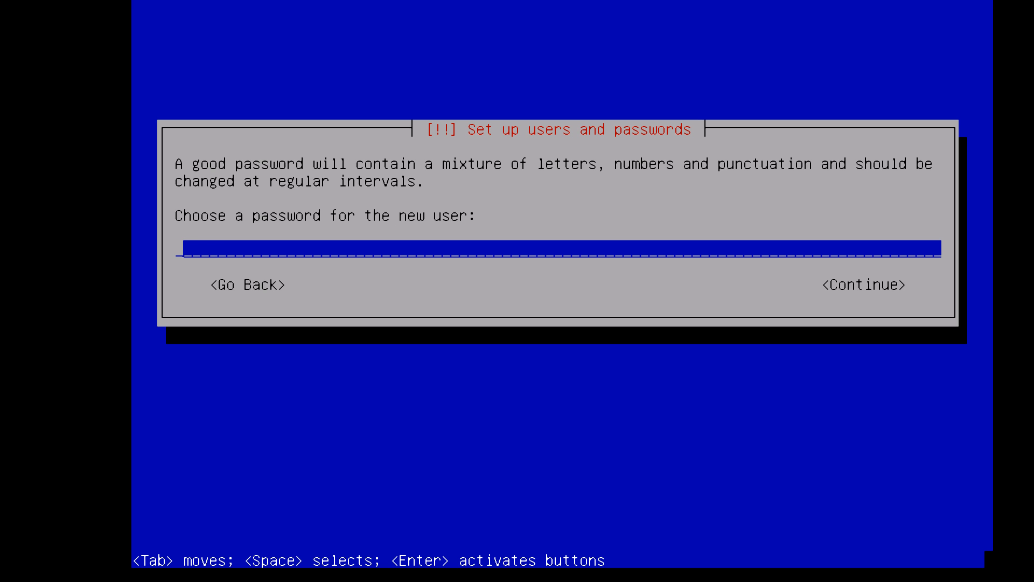
# - Set the new user's password and verify it
pyautogui.write('***')
pyautogui.press('Return')
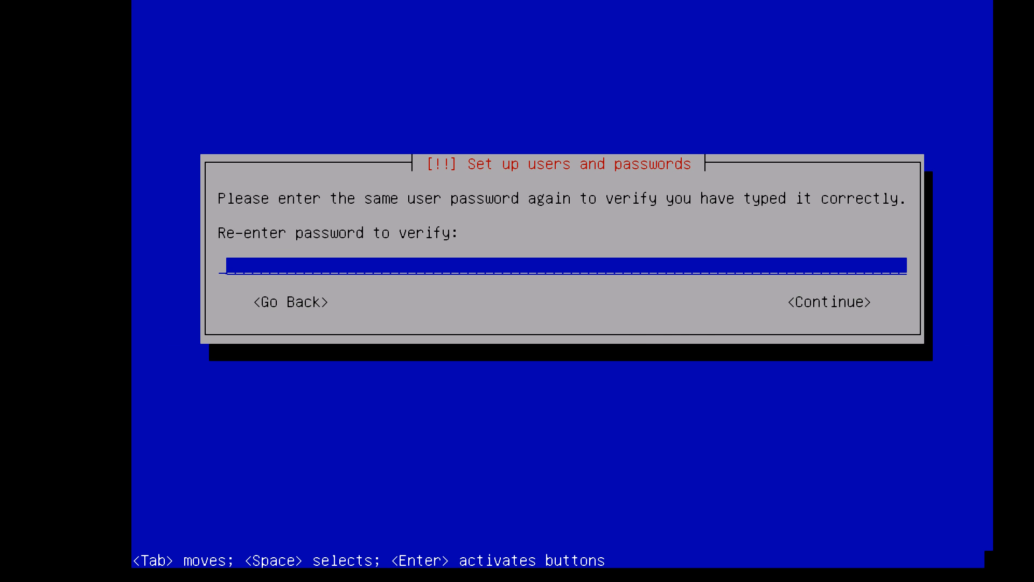
pyautogui.write('***')
pyautogui.press('Return')
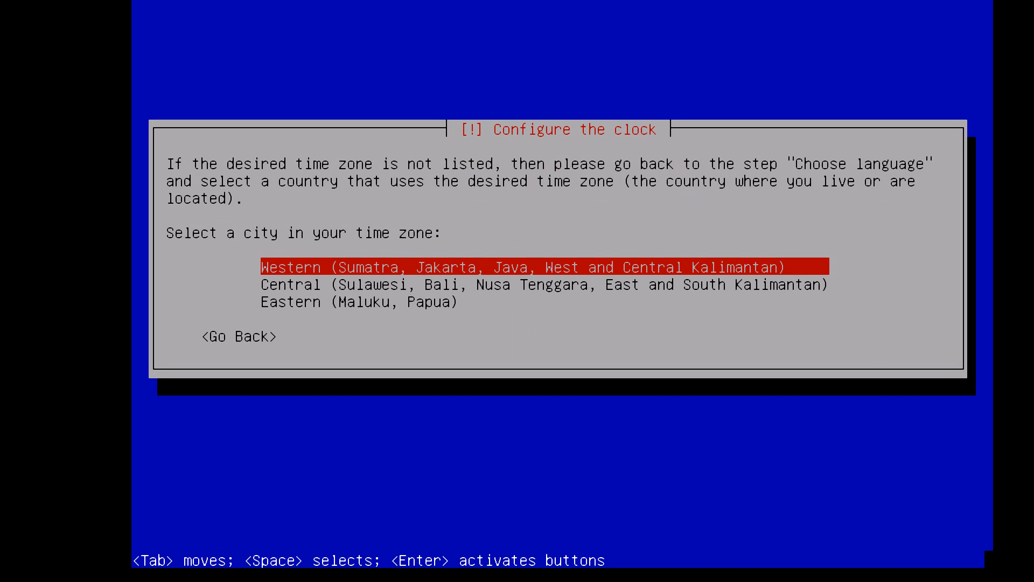
# - Choose the Central time zone and the Manual partitioning method
pyautogui.press('Down')
pyautogui.press('Return')
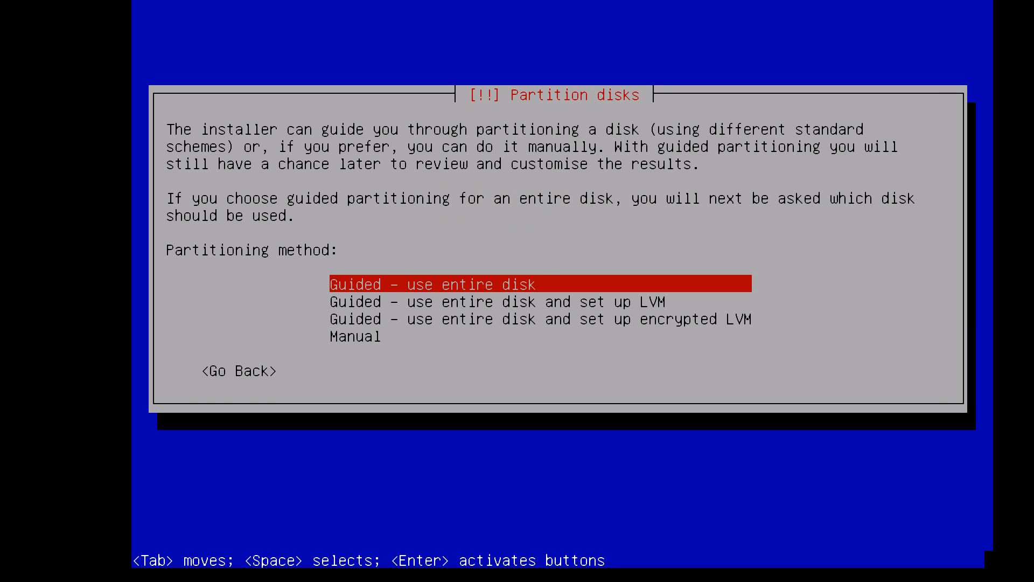
pyautogui.press('Down')
pyautogui.press('Down')
pyautogui.press('Down')
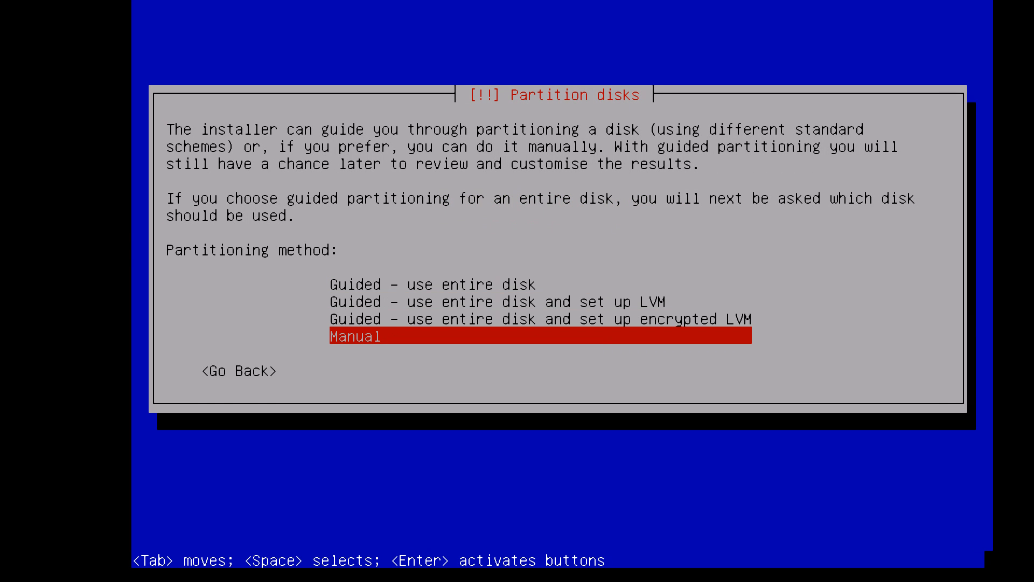
pyautogui.press('Return')
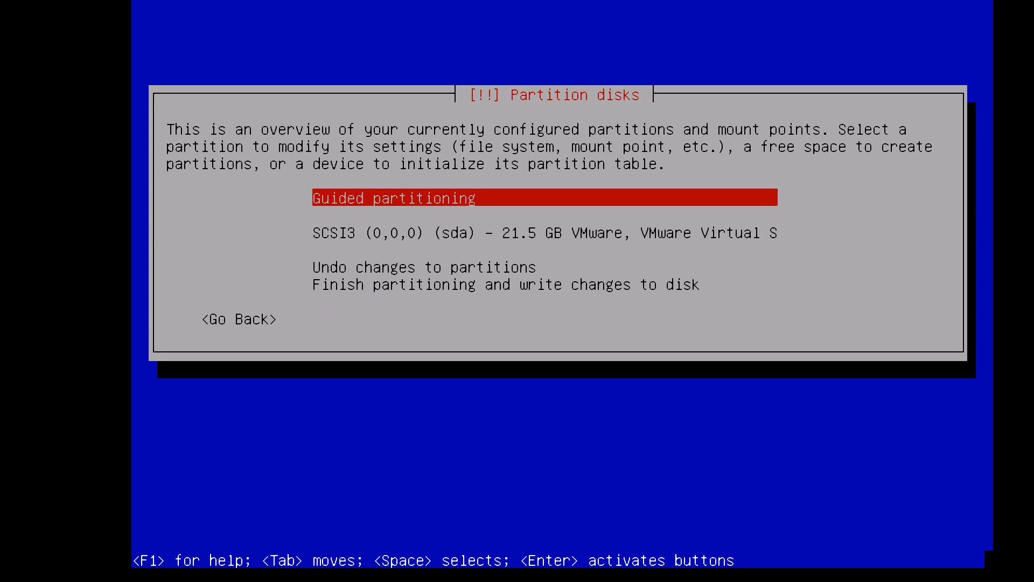
# - Select the SCSI3 (sda) 21.5 GB disk and agree to a new empty partition table
pyautogui.press('Down')
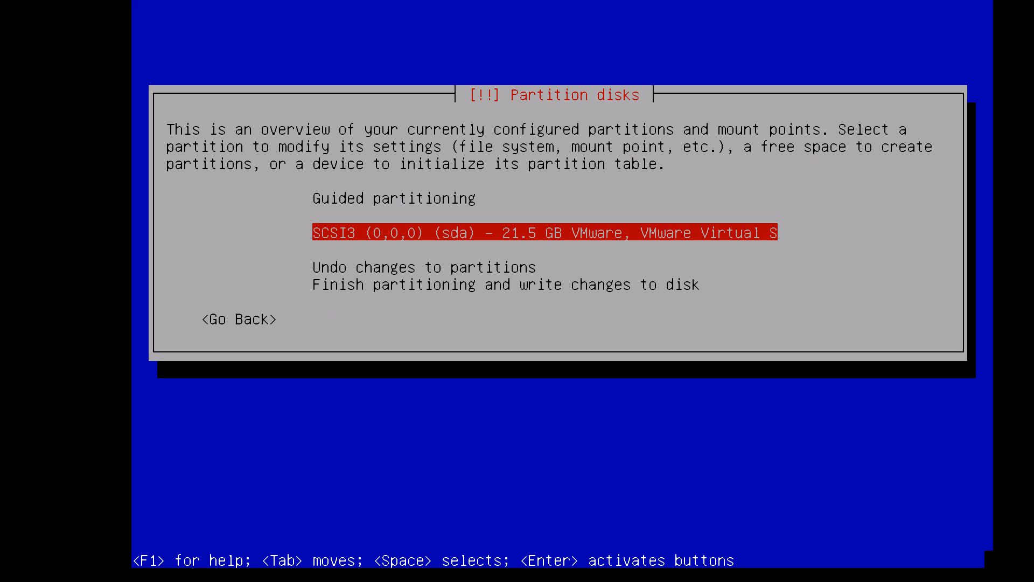
pyautogui.press('Down')
pyautogui.press('Up')
pyautogui.press('Return')
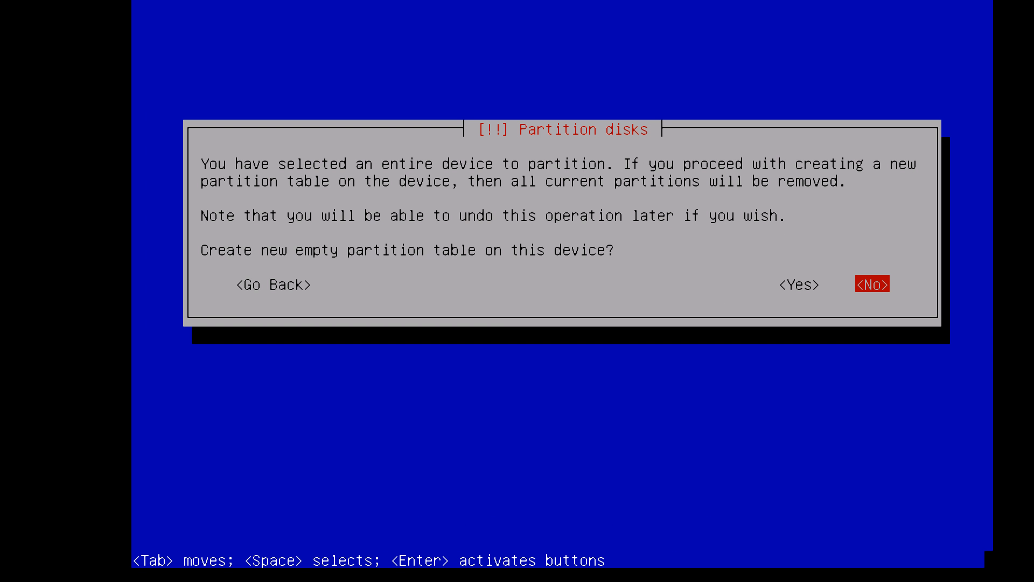
pyautogui.press('Left')
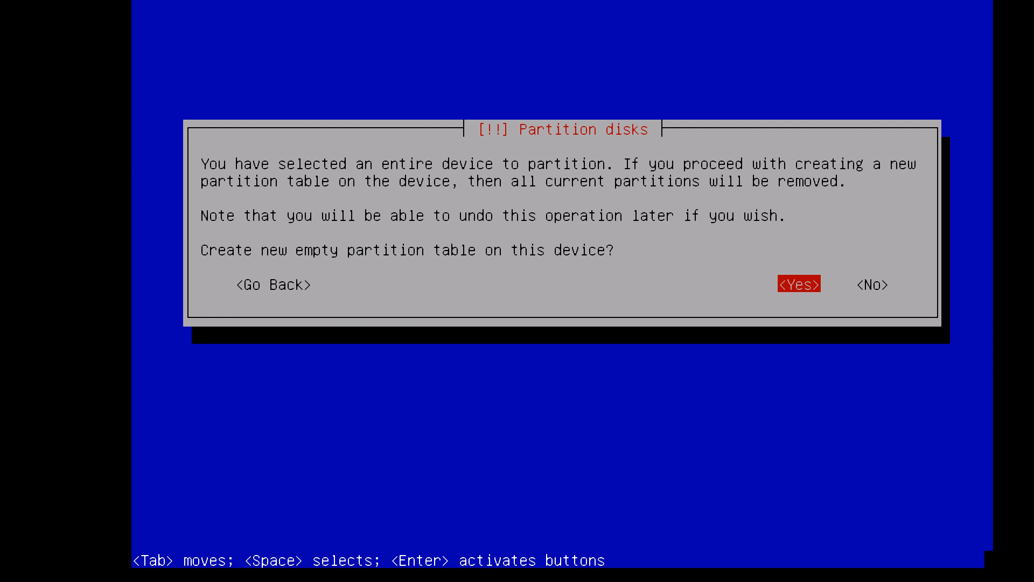
# - Create the empty partition table and start a 10.5 GB partition in the free space
pyautogui.press('Return')
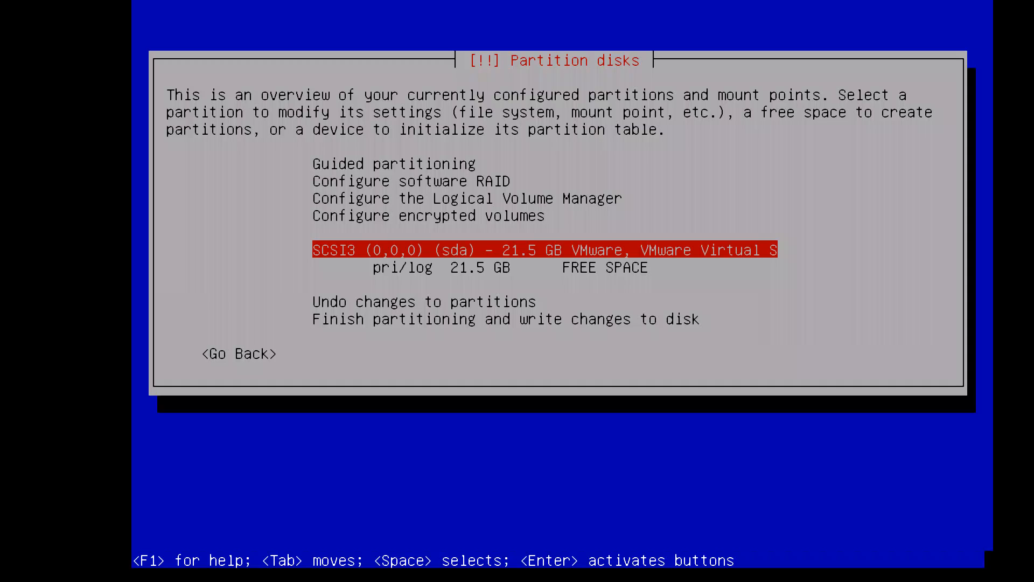
pyautogui.press('Down')
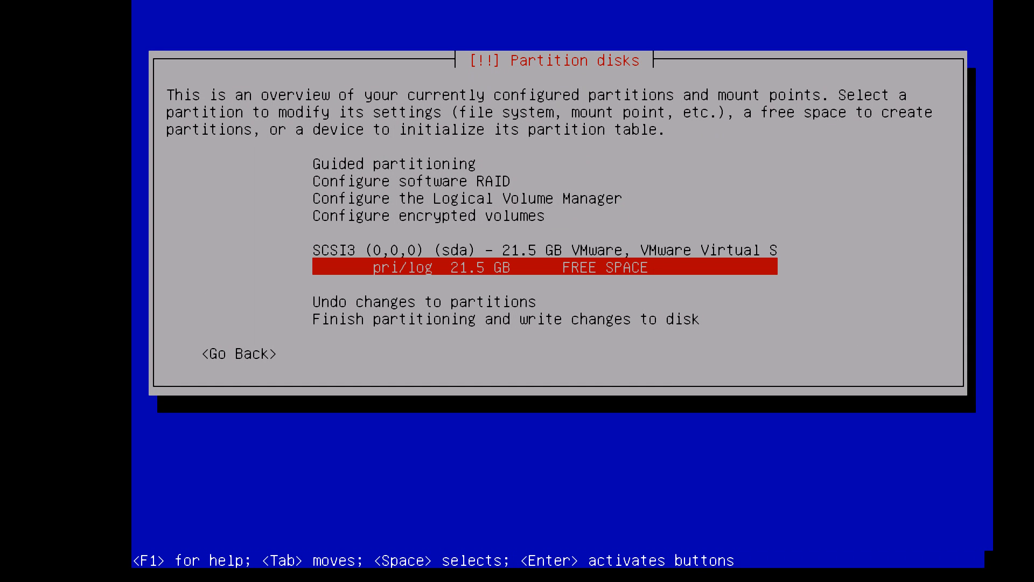
pyautogui.press('Return')
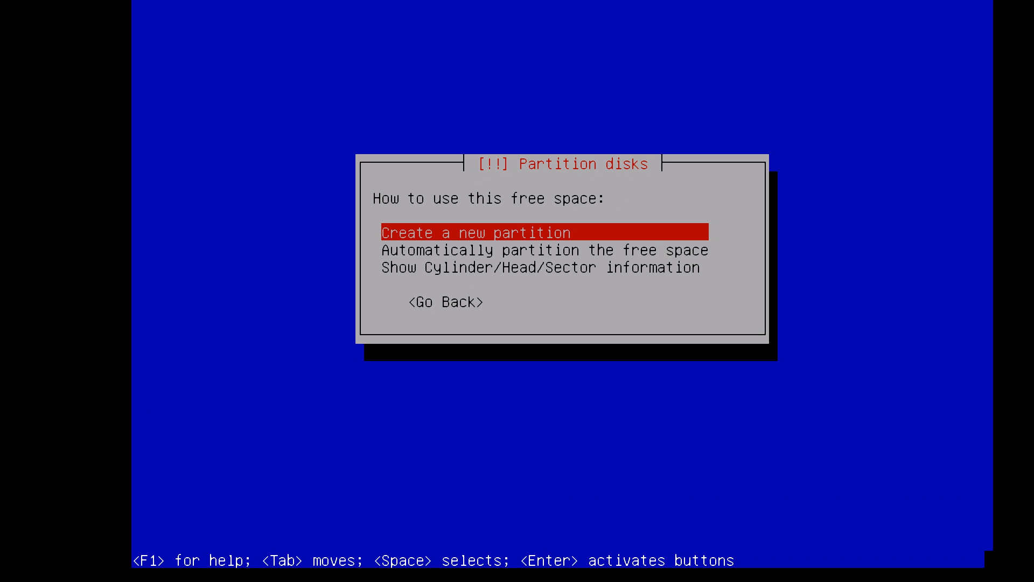
pyautogui.press('Return')
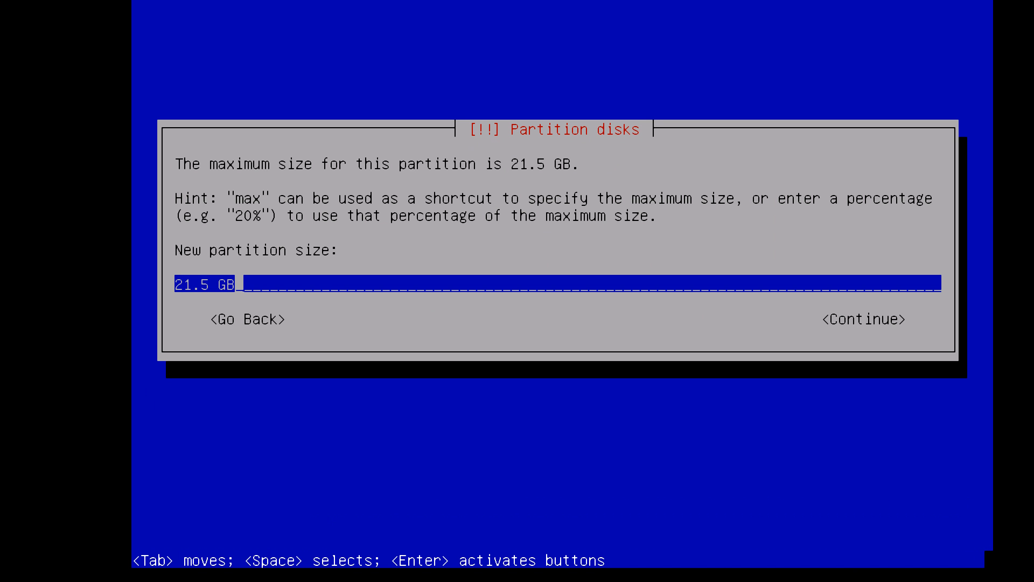
pyautogui.press('Left')
pyautogui.press('Left')
pyautogui.press('Left')
pyautogui.press('Left')
pyautogui.press('Left')
pyautogui.press('Left')
pyautogui.press('Right')
pyautogui.press('BackSpace')
pyautogui.press('BackSpace')
pyautogui.write('10')
pyautogui.press('Right')
pyautogui.press('Right')
pyautogui.press('Right')
pyautogui.press('Right')
pyautogui.press('Right')
pyautogui.press('Return')
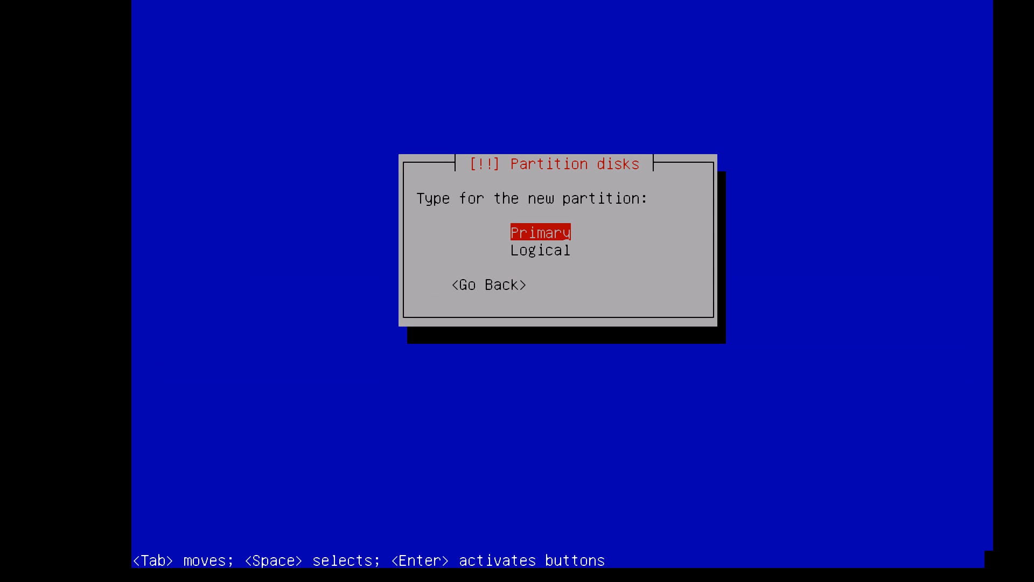
# - Make it a primary partition at the beginning of the disk and finish its setup
pyautogui.press('Return')
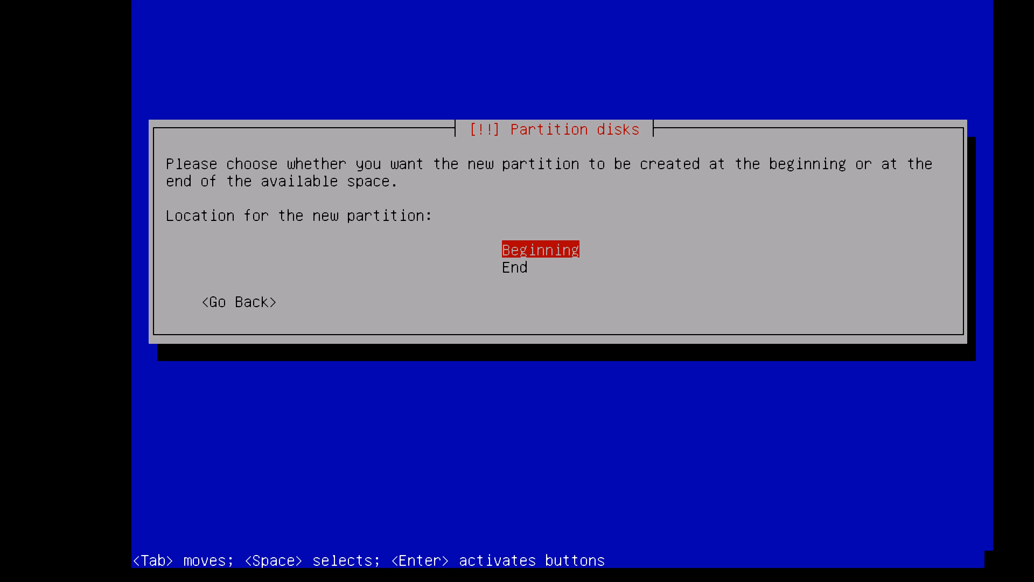
pyautogui.press('Return')
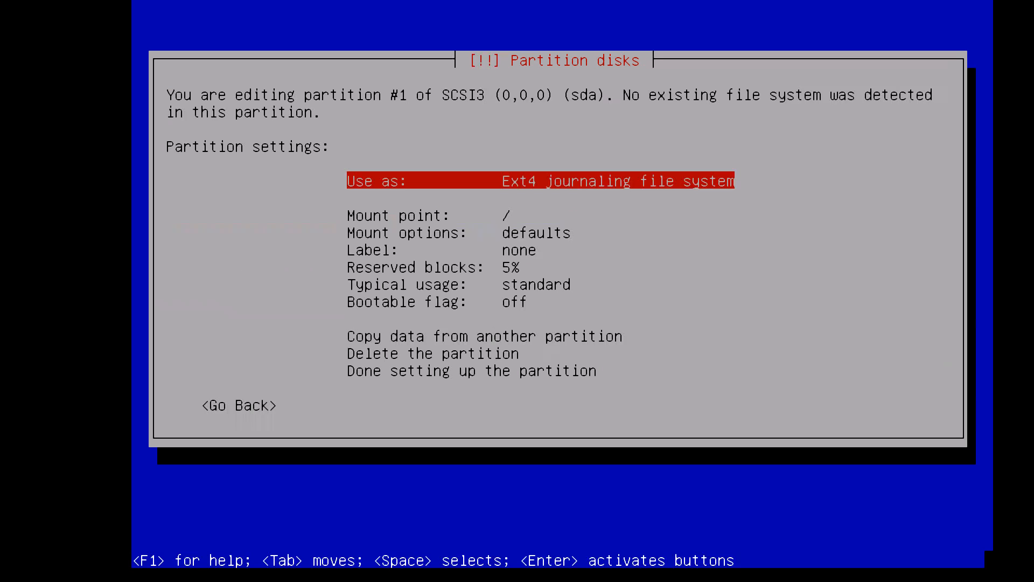
pyautogui.press('Down')
pyautogui.press('Down')
pyautogui.press('Down')
pyautogui.press('Down')
pyautogui.press('Down')
pyautogui.press('Down')
pyautogui.press('Down')
pyautogui.press('Down')
pyautogui.press('Down')
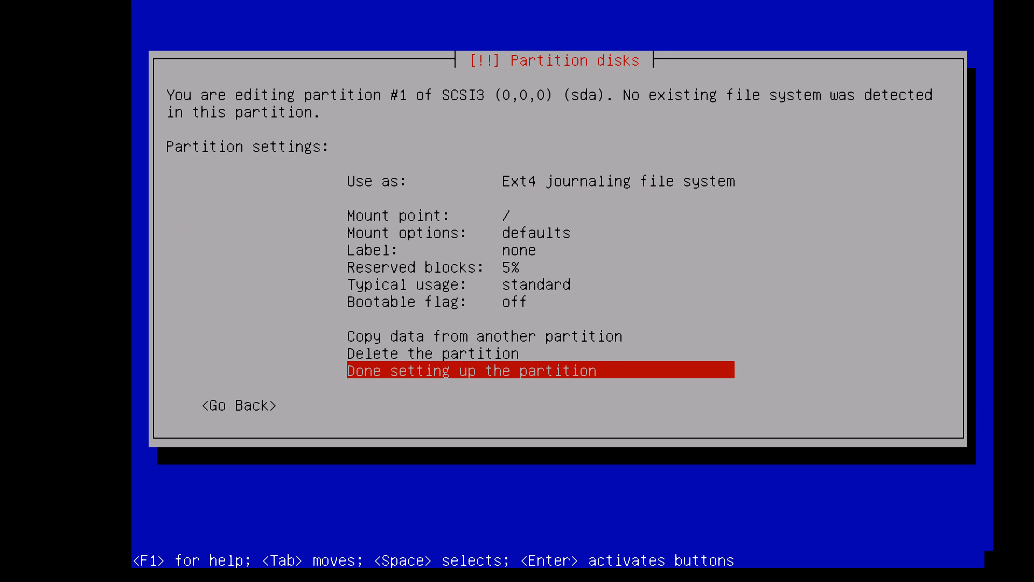
pyautogui.press('Return')
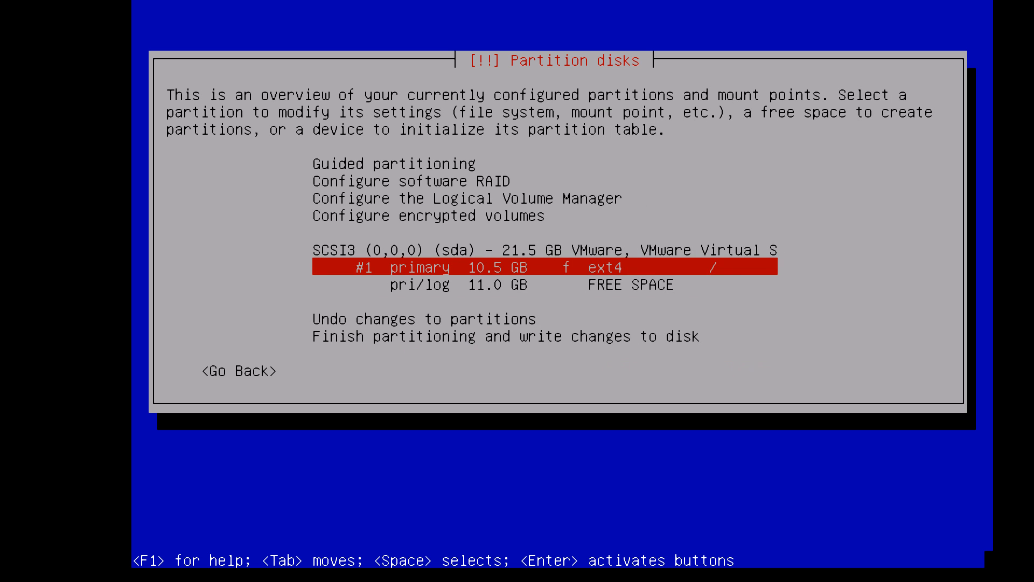
pyautogui.press('Down')
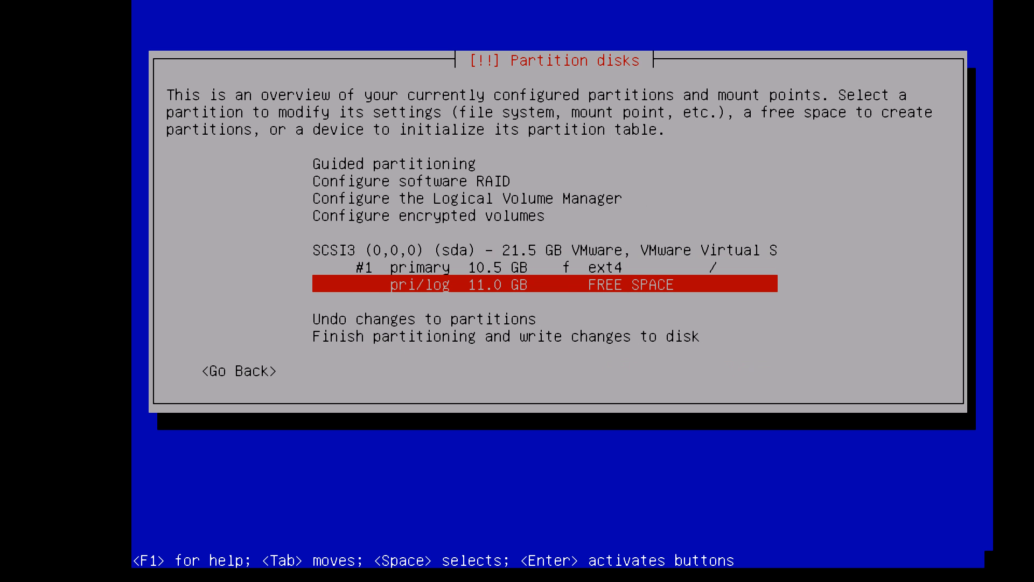
# - Create a new 8.0 GB partition in the remaining 11.0 GB free space
pyautogui.press('Return')
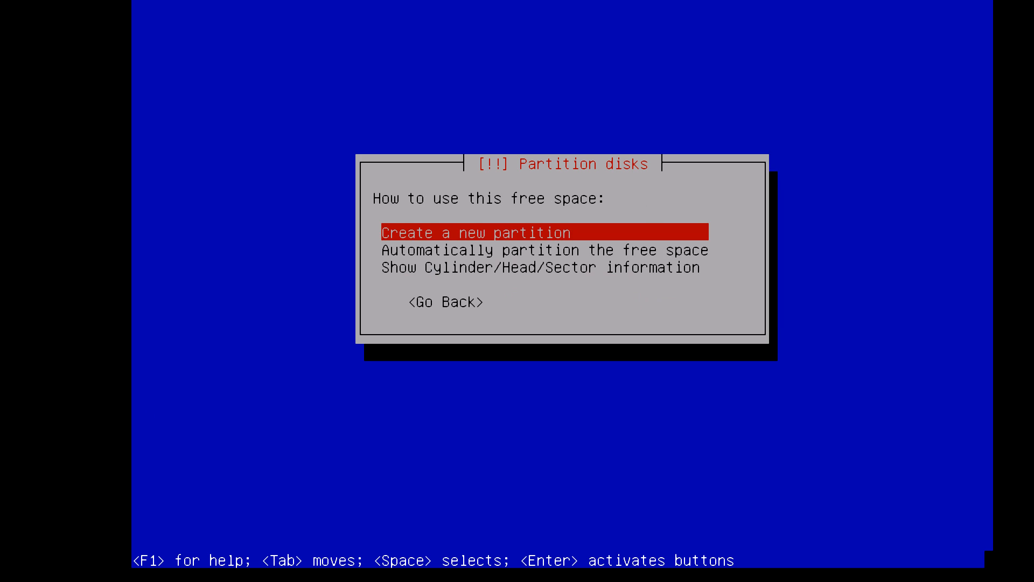
pyautogui.press('Return')
pyautogui.press('Left')
pyautogui.press('Left')
pyautogui.press('Left')
pyautogui.press('Left')
pyautogui.press('Left')
pyautogui.press('Left')
pyautogui.press('Left')
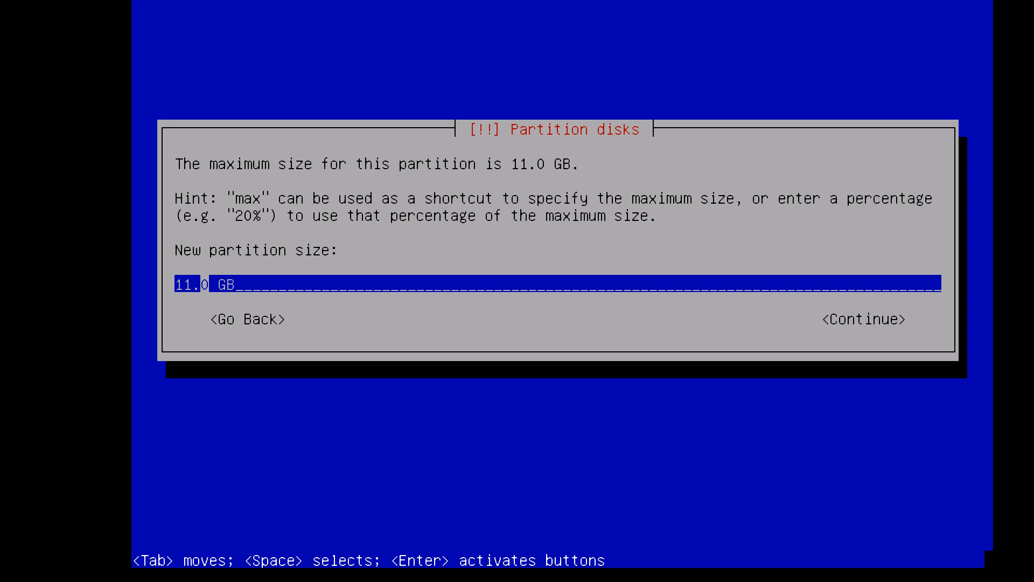
pyautogui.press('Delete')
pyautogui.press('BackSpace')
pyautogui.write('9')
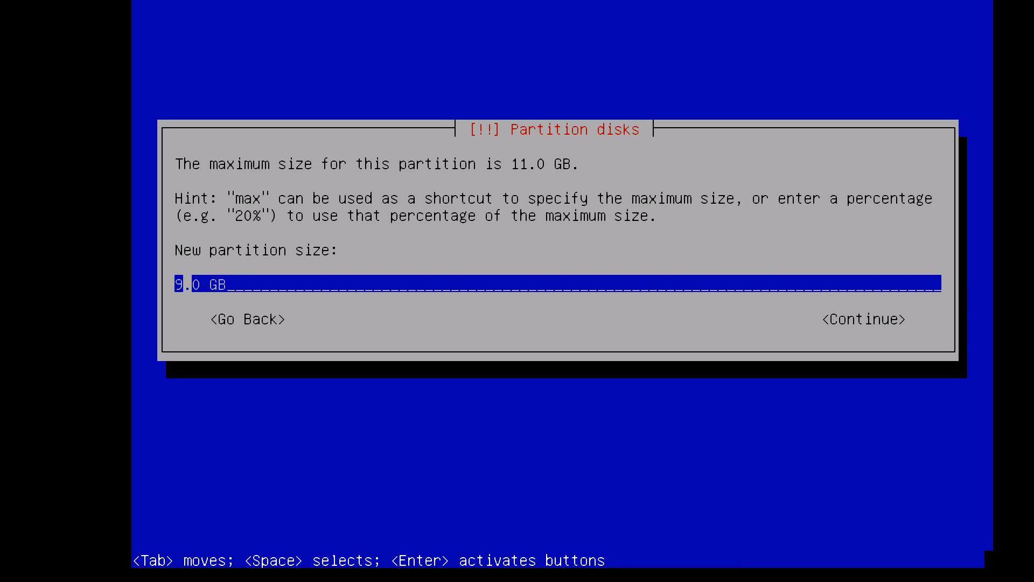
pyautogui.press('BackSpace')
pyautogui.write('8')
pyautogui.press('Right')
pyautogui.press('Right')
pyautogui.press('Right')
pyautogui.press('Right')
pyautogui.press('Right')
pyautogui.press('Tab')
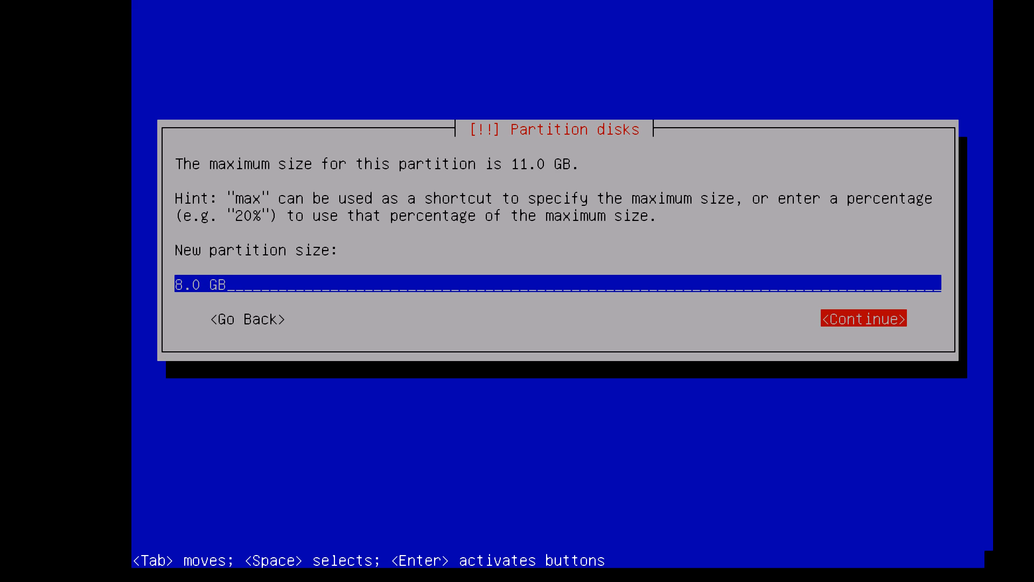
pyautogui.press('Return')
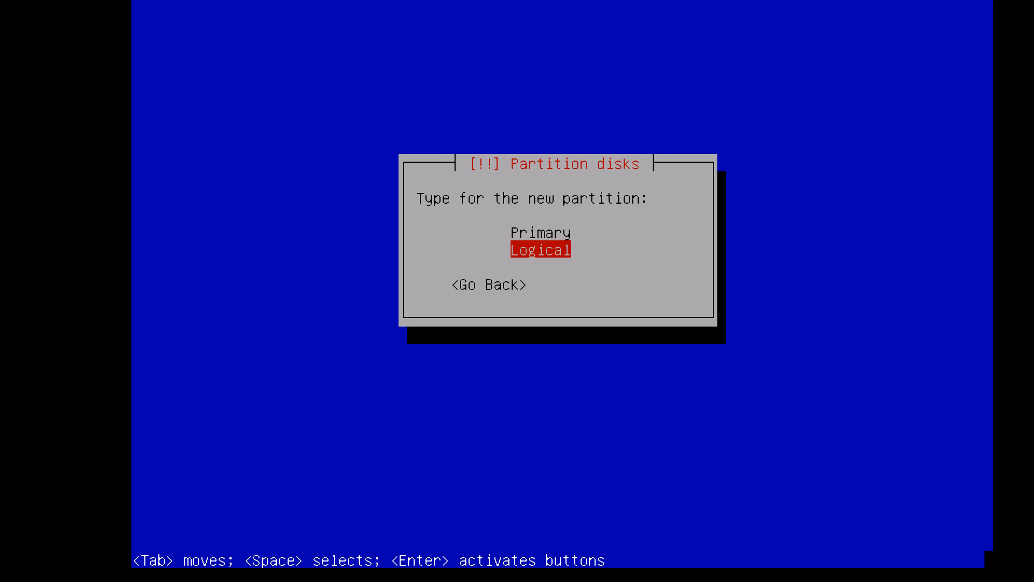
# - Make it a logical partition at the beginning, used as swap area, and finish setup
pyautogui.press('Return')
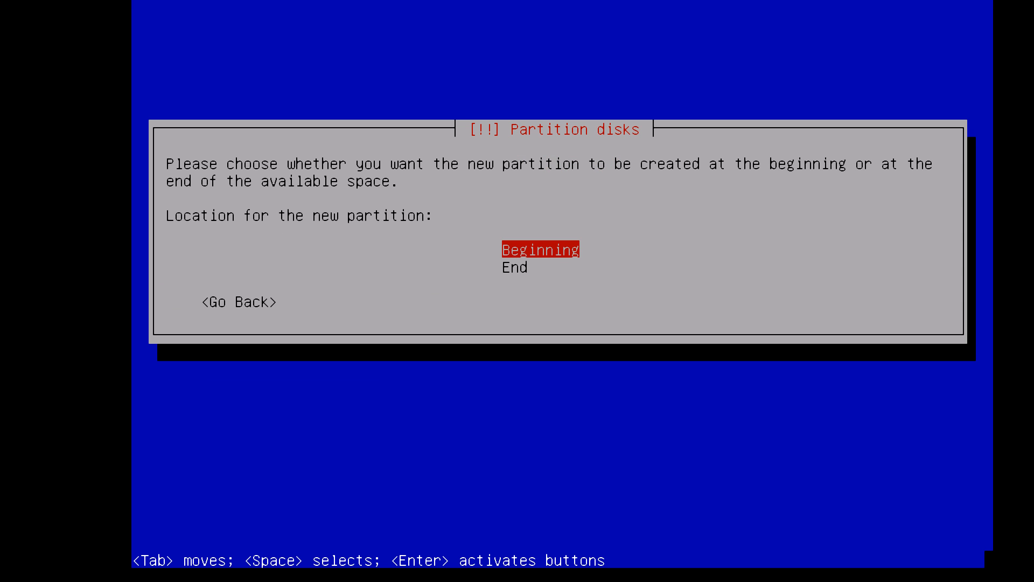
pyautogui.press('Return')
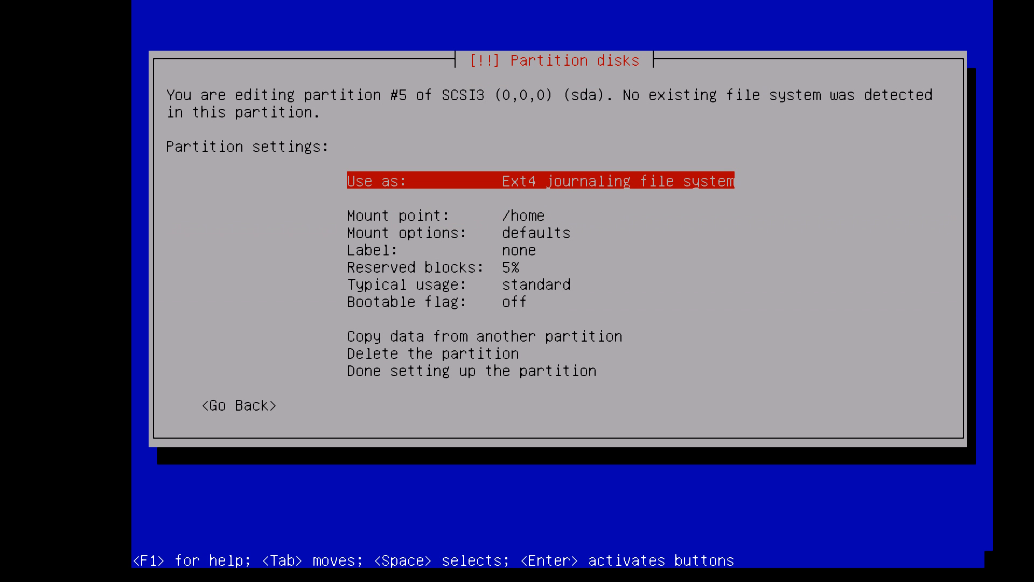
pyautogui.press('Return')
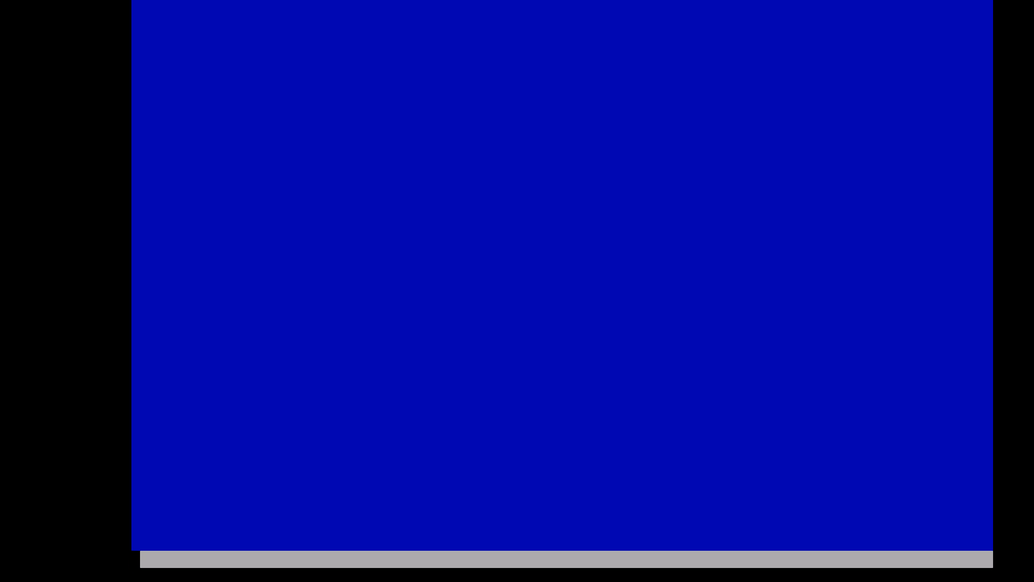
pyautogui.press('Down')
pyautogui.press('Down')
pyautogui.press('Down')
pyautogui.press('Down')
pyautogui.press('Down')
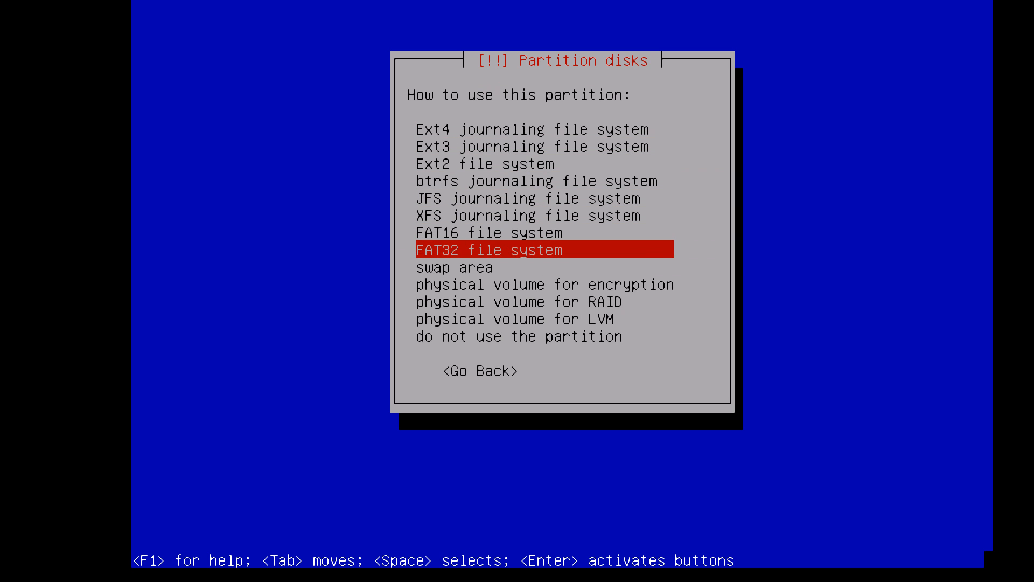
pyautogui.press('Return')
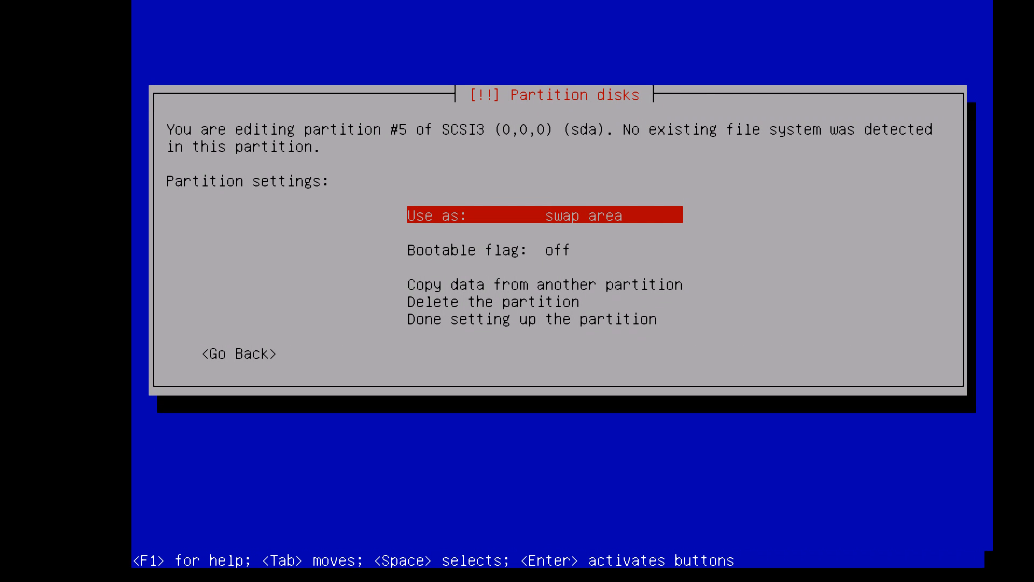
pyautogui.press('Down')
pyautogui.press('Down')
pyautogui.press('Down')
pyautogui.press('Down')
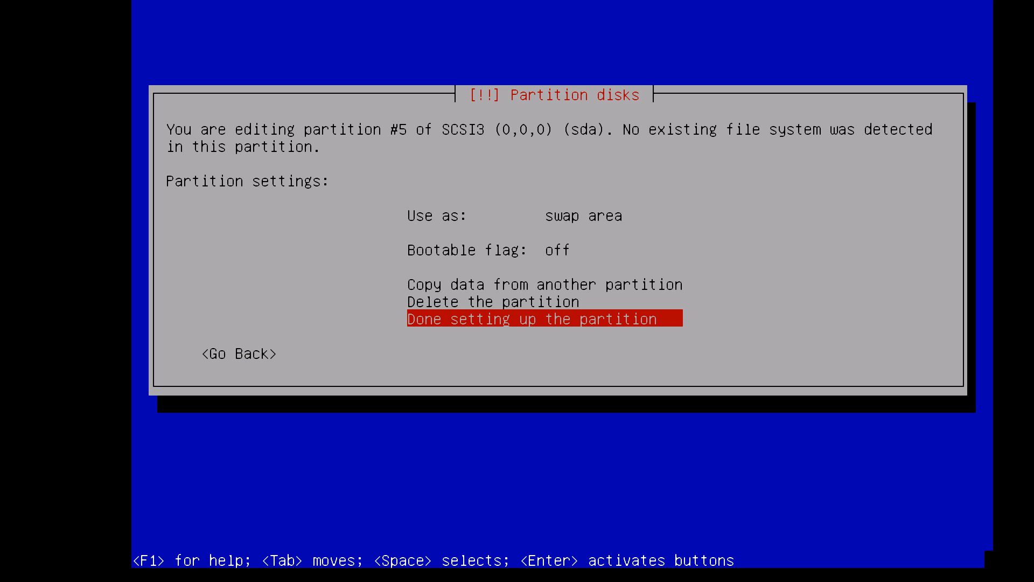
pyautogui.press('Return')
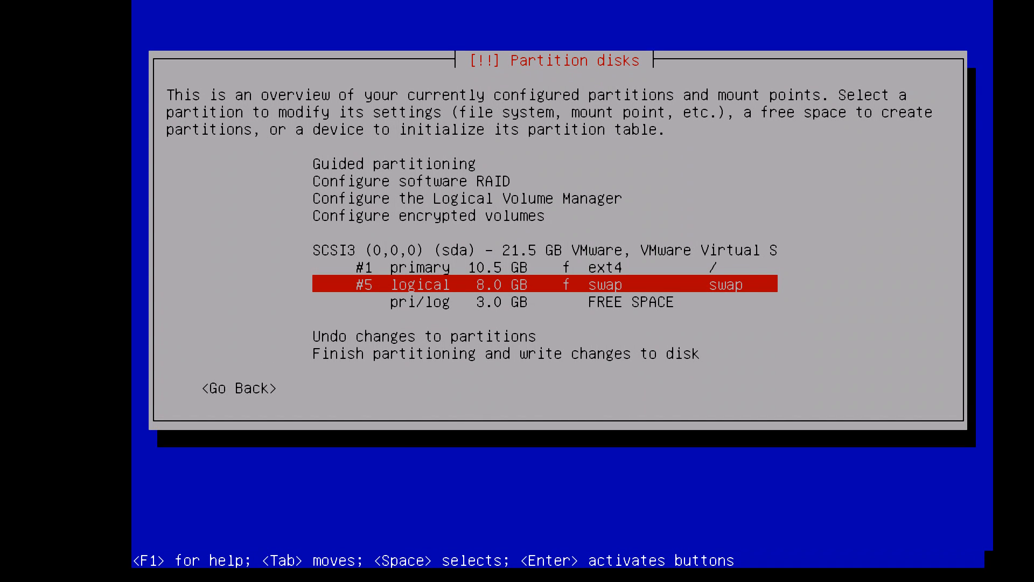
# - Create a 3.0 GB logical partition in the remaining free space
pyautogui.press('Down')
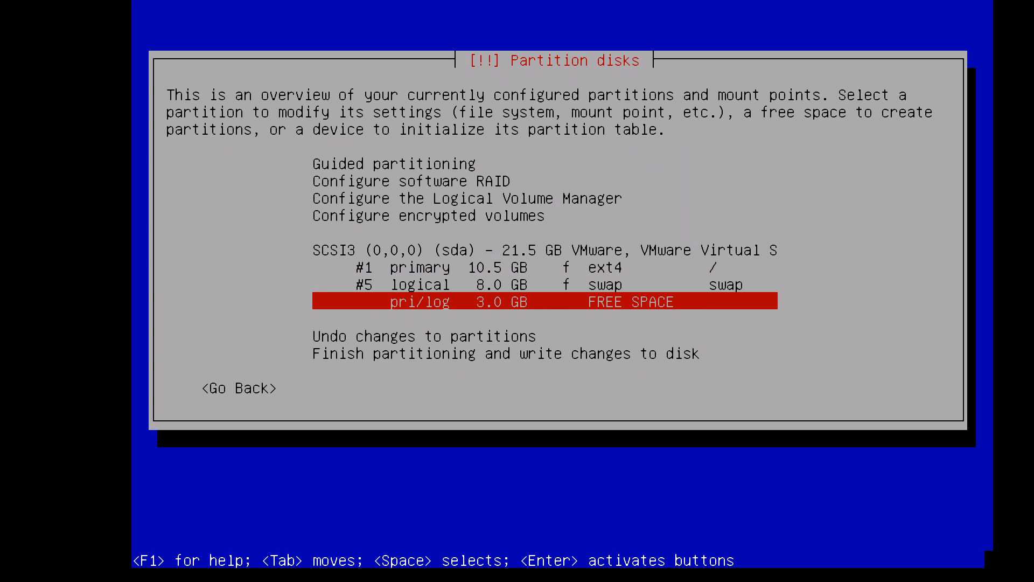
pyautogui.press('Return')
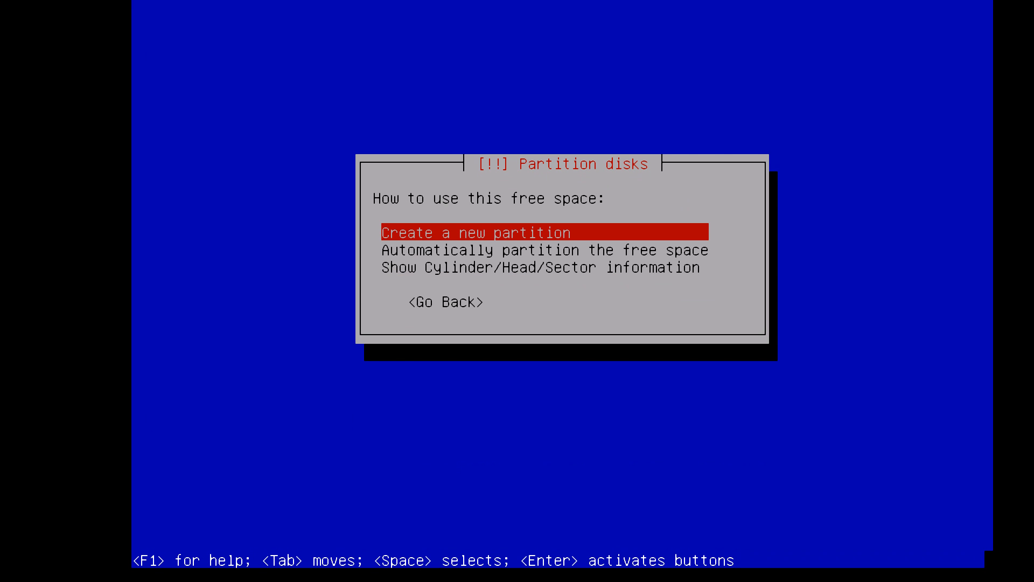
pyautogui.press('Return')
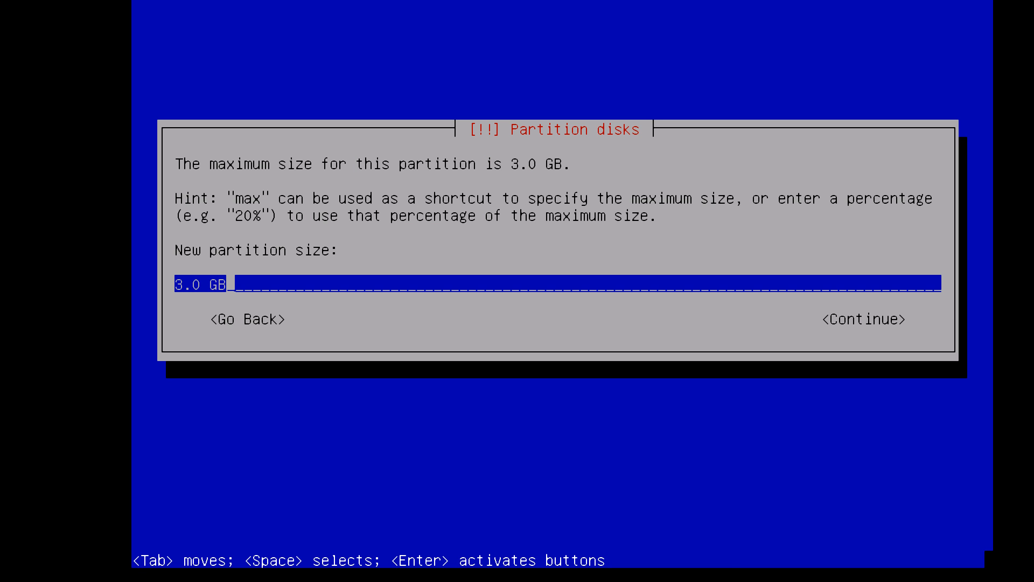
pyautogui.press('Tab')
pyautogui.press('Return')
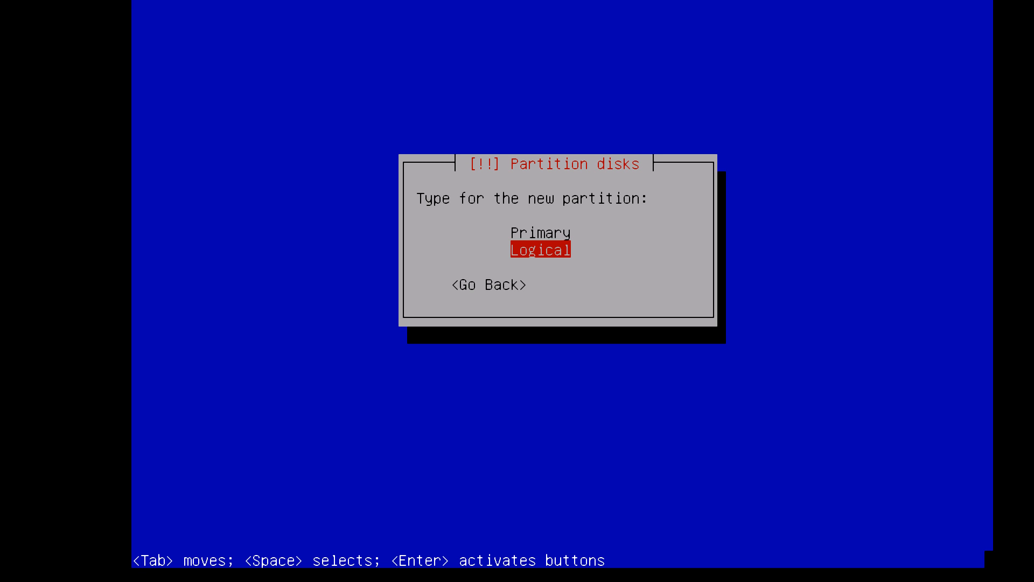
pyautogui.press('Return')
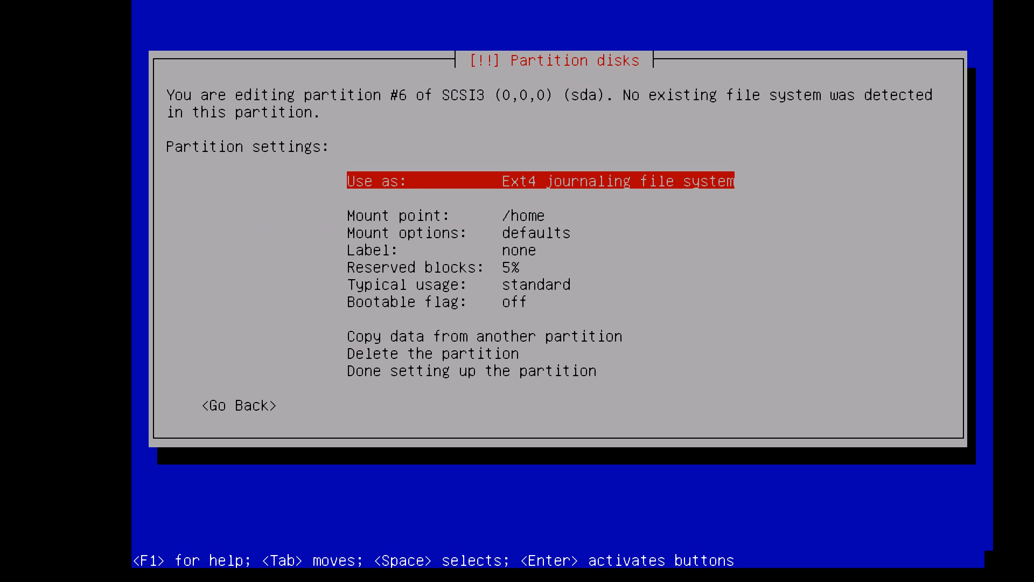
# - Format it as Ext4, mount it at /home, and finish its setup
pyautogui.press('Return')
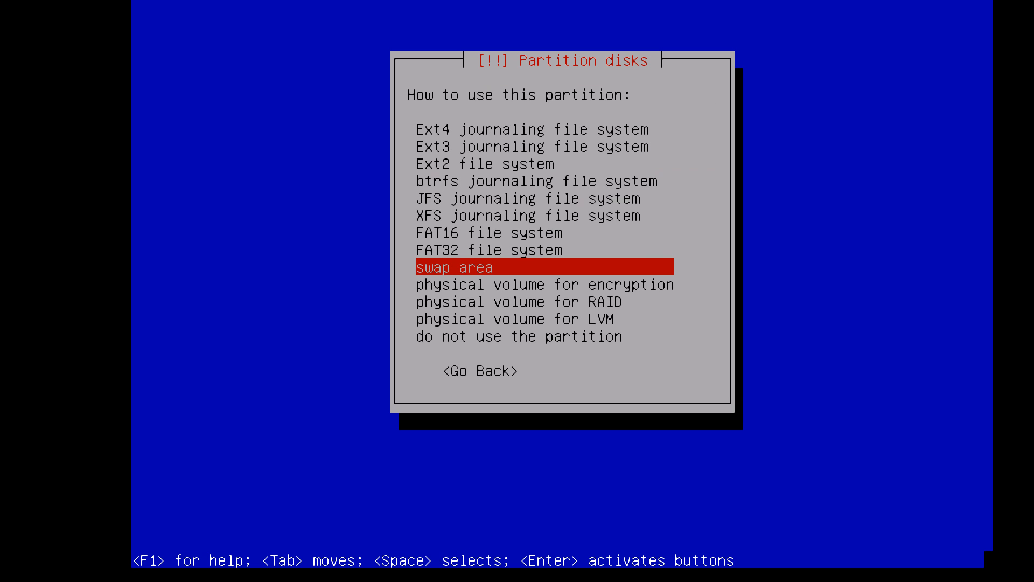
pyautogui.press('Up')
pyautogui.press('Up')
pyautogui.press('Up')
pyautogui.press('Up')
pyautogui.press('Up')
pyautogui.press('Up')
pyautogui.press('Up')
pyautogui.press('Up')
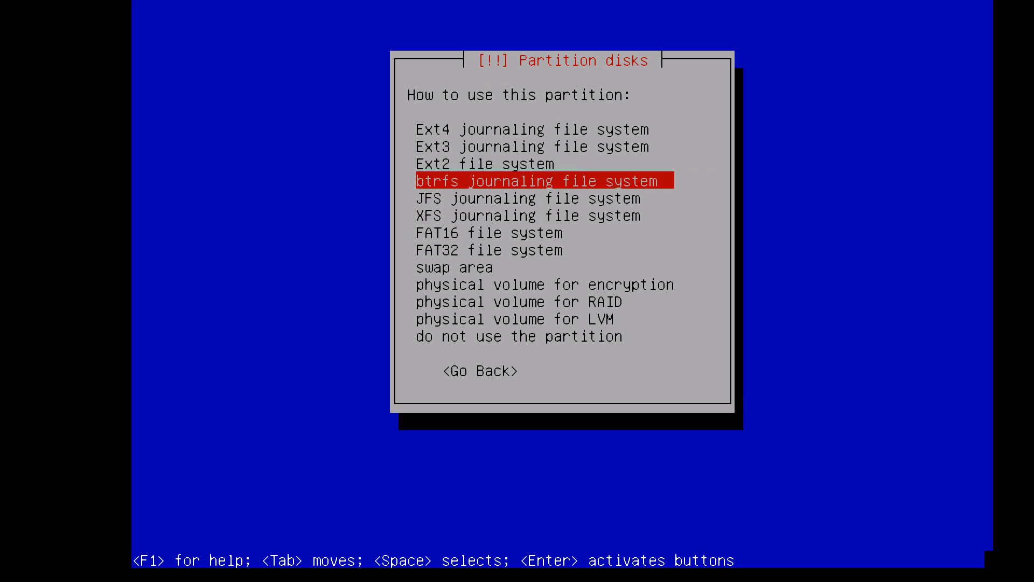
pyautogui.press('Return')
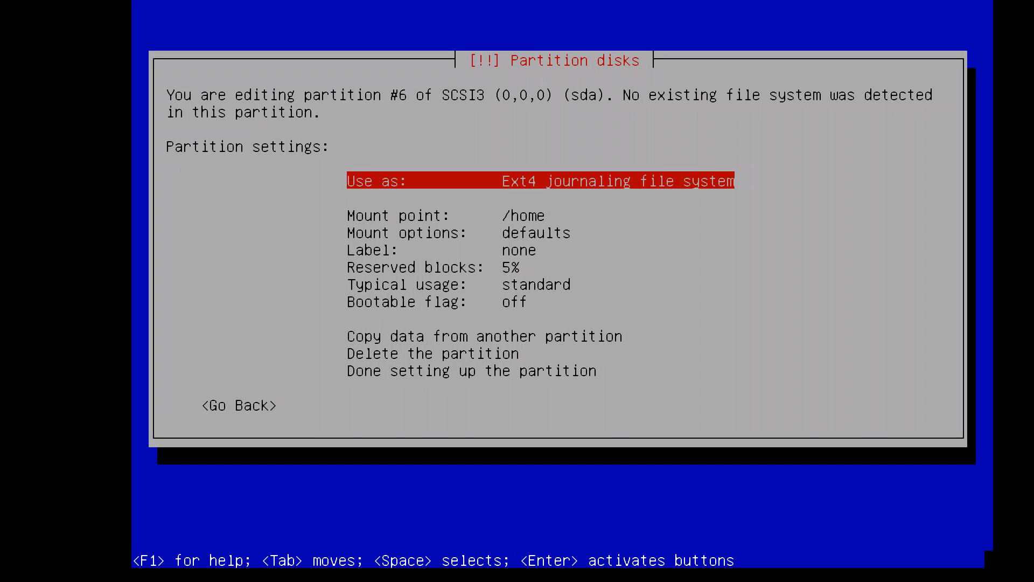
pyautogui.press('Down')
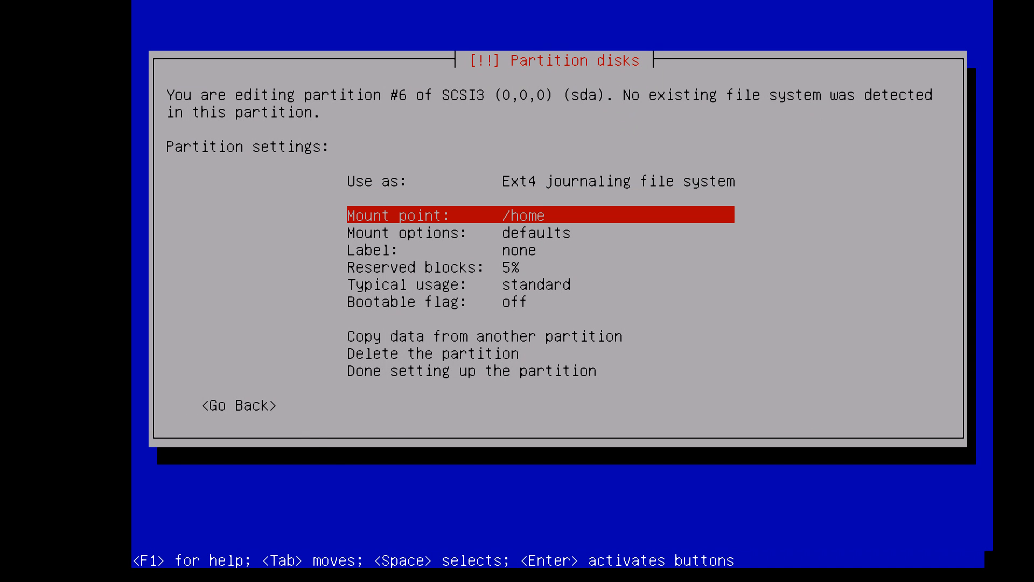
pyautogui.press('Return')
pyautogui.press('Down')
pyautogui.press('Down')
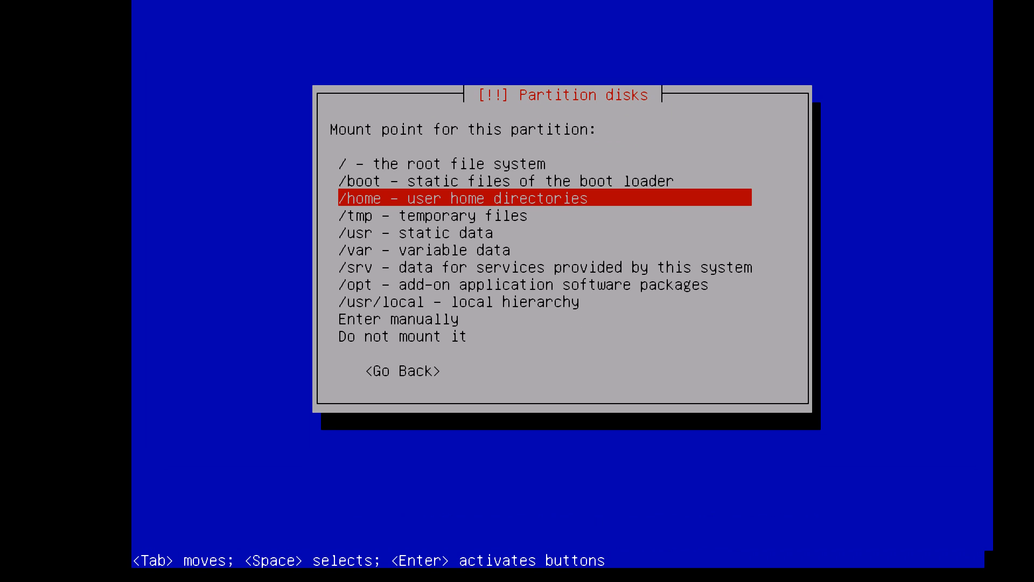
pyautogui.press('Return')
pyautogui.press('Down')
pyautogui.press('Down')
pyautogui.press('Down')
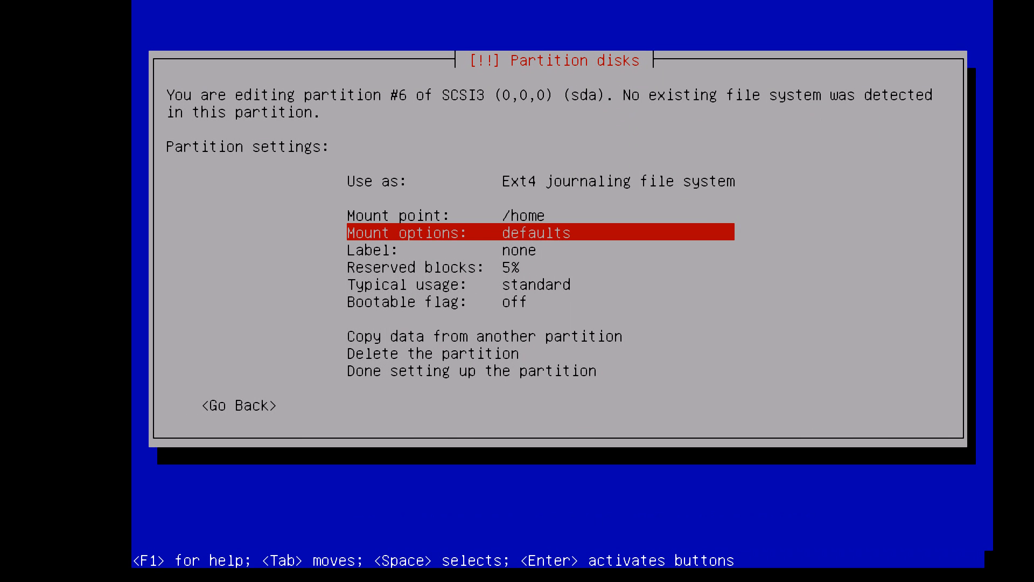
pyautogui.press('Down')
pyautogui.press('Down')
pyautogui.press('Down')
pyautogui.press('Down')
pyautogui.press('Down')
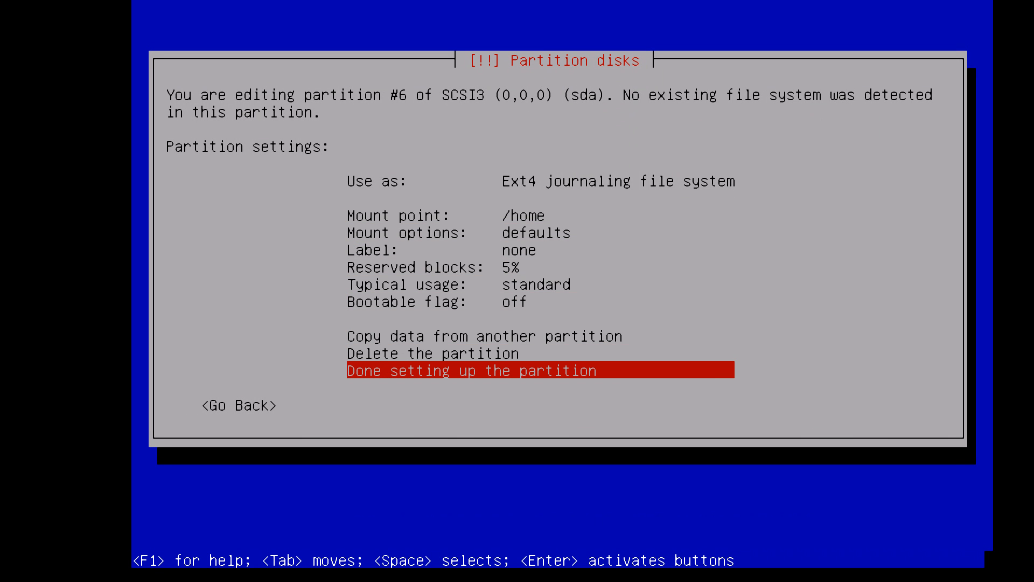
pyautogui.press('Return')
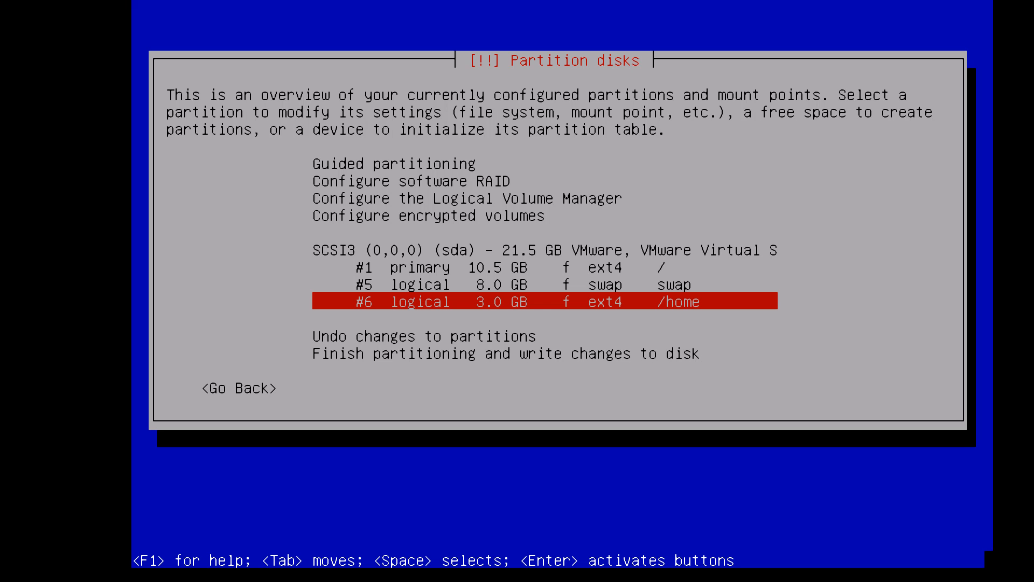
# - Review the 10.5 GB /, 8.0 GB swap and 3.0 GB /home partitions, then finish partitioning
pyautogui.press('Down')
pyautogui.press('Down')
pyautogui.press('Up')
pyautogui.press('Up')
pyautogui.press('Up')
pyautogui.press('Up')
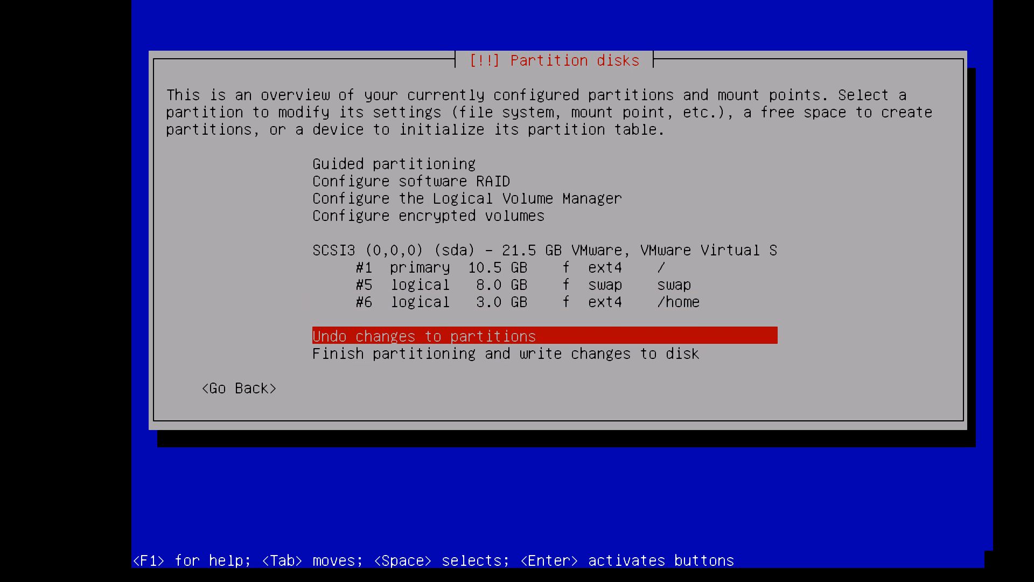
pyautogui.press('Down')
pyautogui.press('Up')
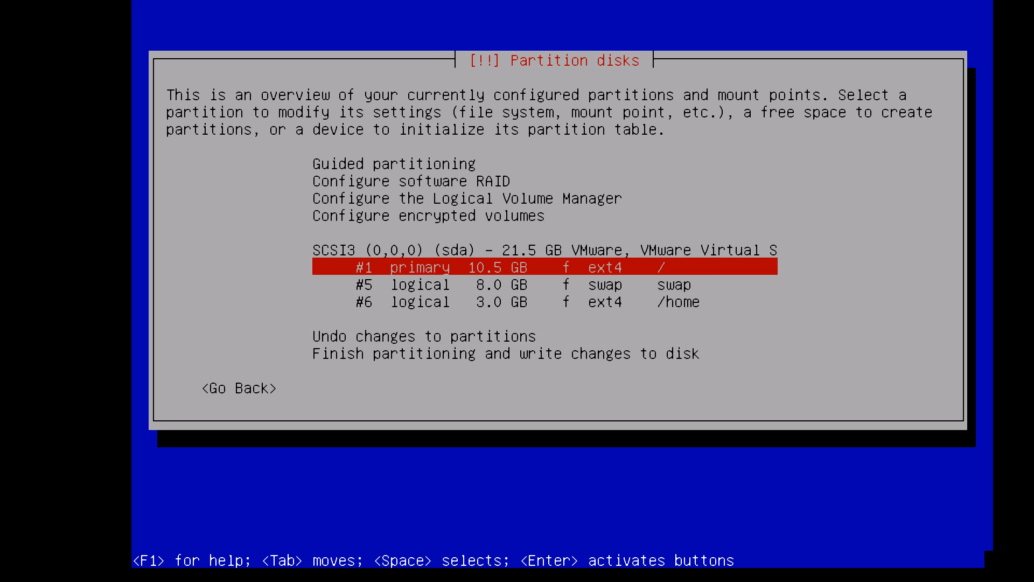
pyautogui.press('Down')
pyautogui.press('Down')
pyautogui.press('Down')
pyautogui.press('Down')
pyautogui.press('Up')
pyautogui.press('Up')
pyautogui.press('Up')
pyautogui.press('Up')
pyautogui.press('Down')
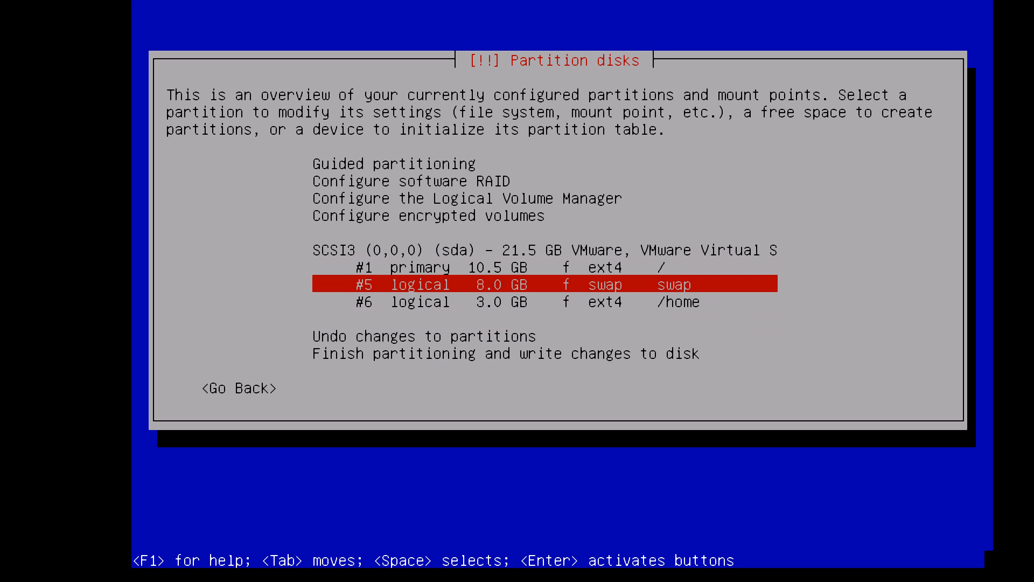
pyautogui.press('Down')
pyautogui.press('Down')
pyautogui.press('Up')
pyautogui.press('Up')
pyautogui.press('Up')
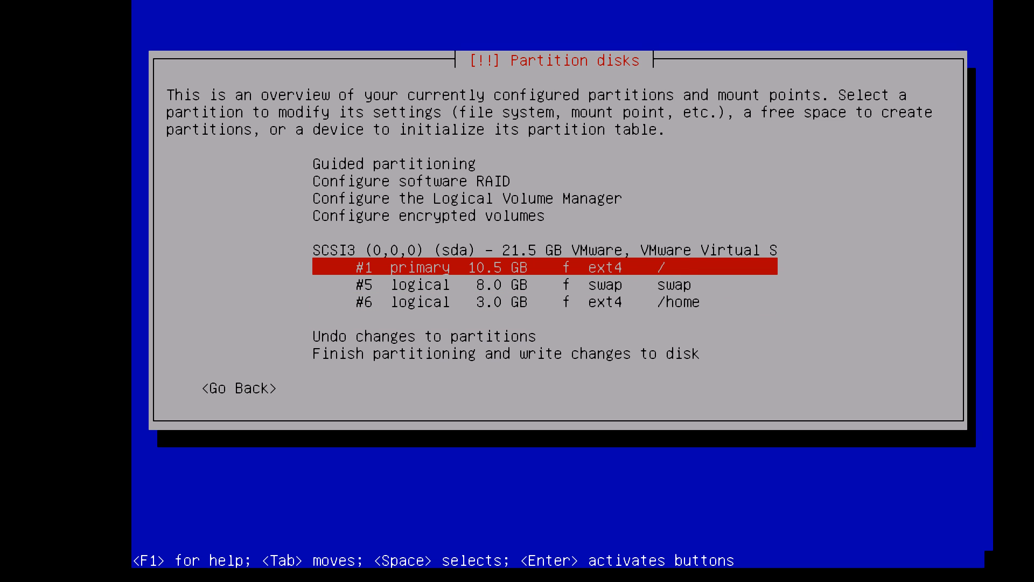
pyautogui.press('Down')
pyautogui.press('Down')
pyautogui.press('Up')
pyautogui.press('Up')
pyautogui.press('Down')
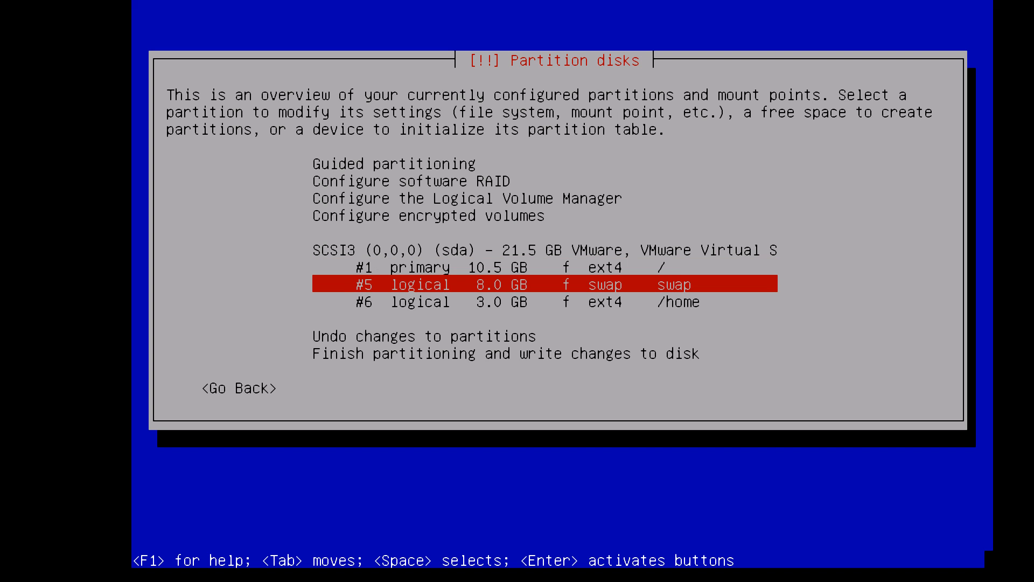
pyautogui.press('Down')
pyautogui.press('Down')
pyautogui.press('Down')
pyautogui.press('Down')
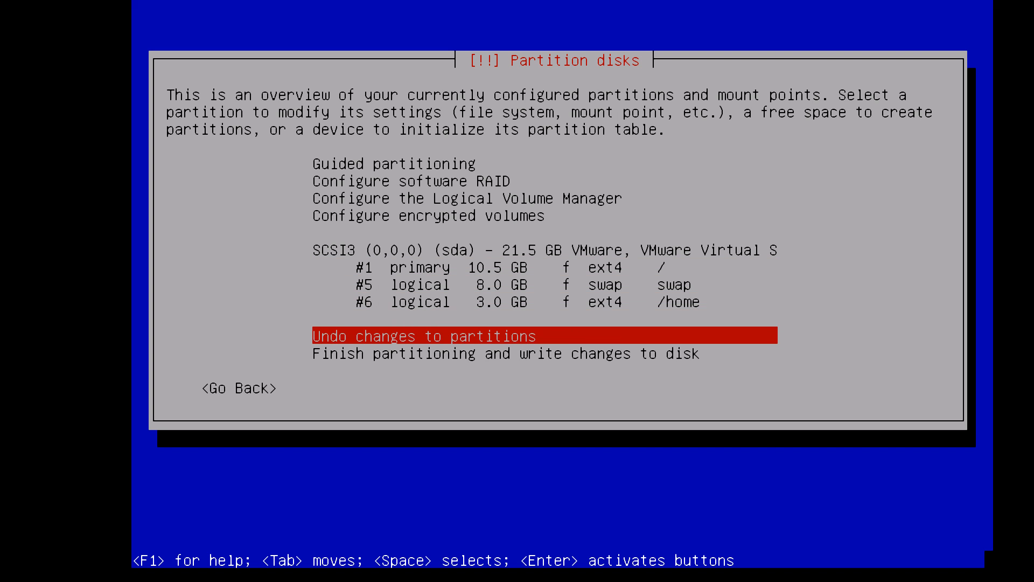
pyautogui.press('Return')
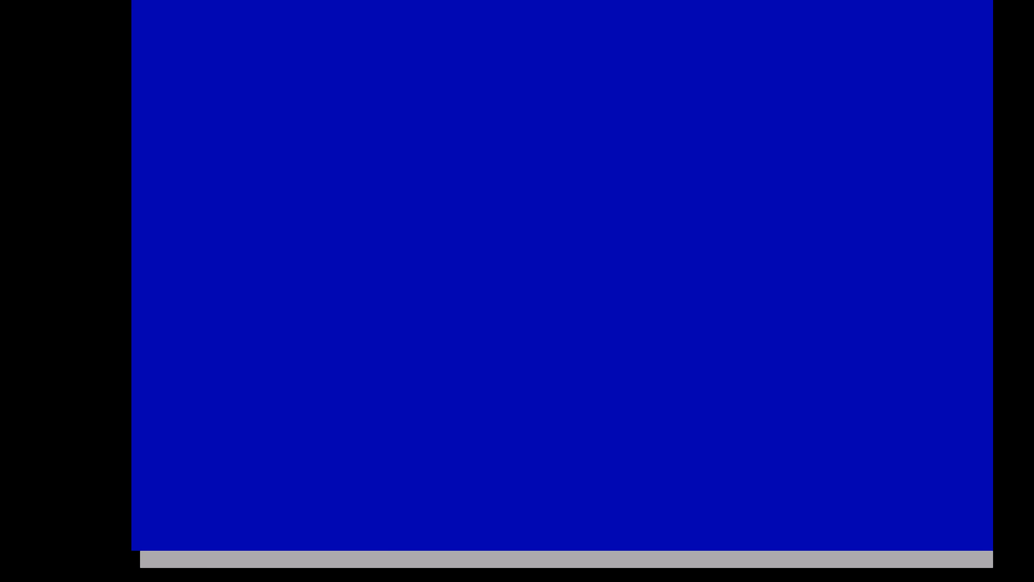
# - Confirm writing the partition changes to disk and let the base system install
pyautogui.press('Tab')
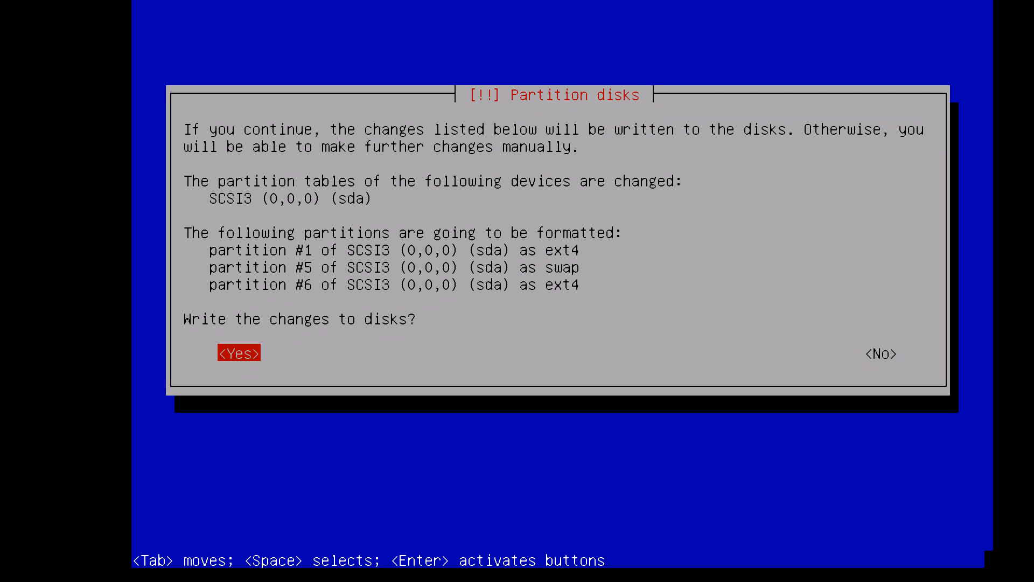
pyautogui.press('Return')
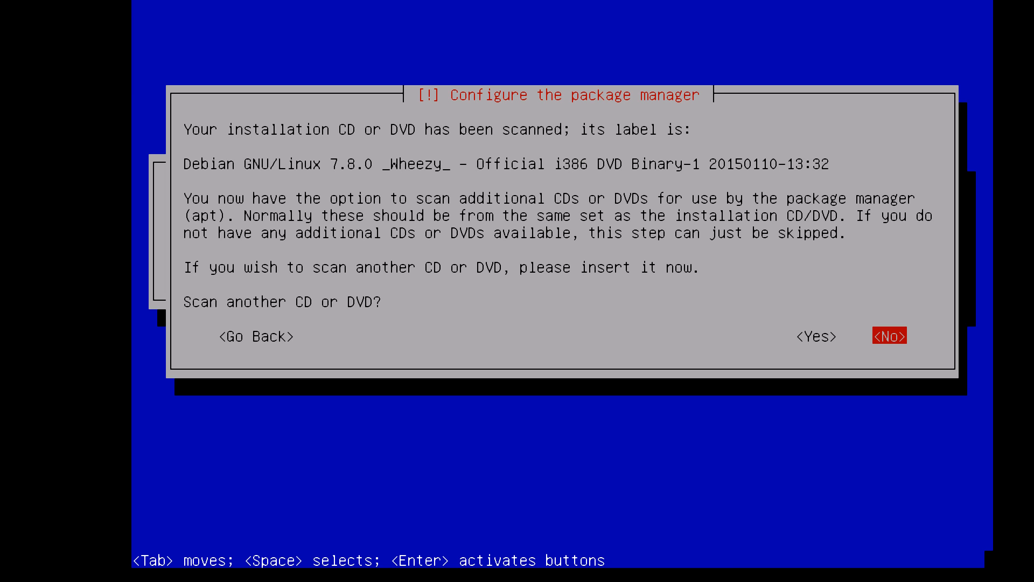
# - Skip scanning another CD/DVD and decline the popularity-contest survey
pyautogui.press('Return')
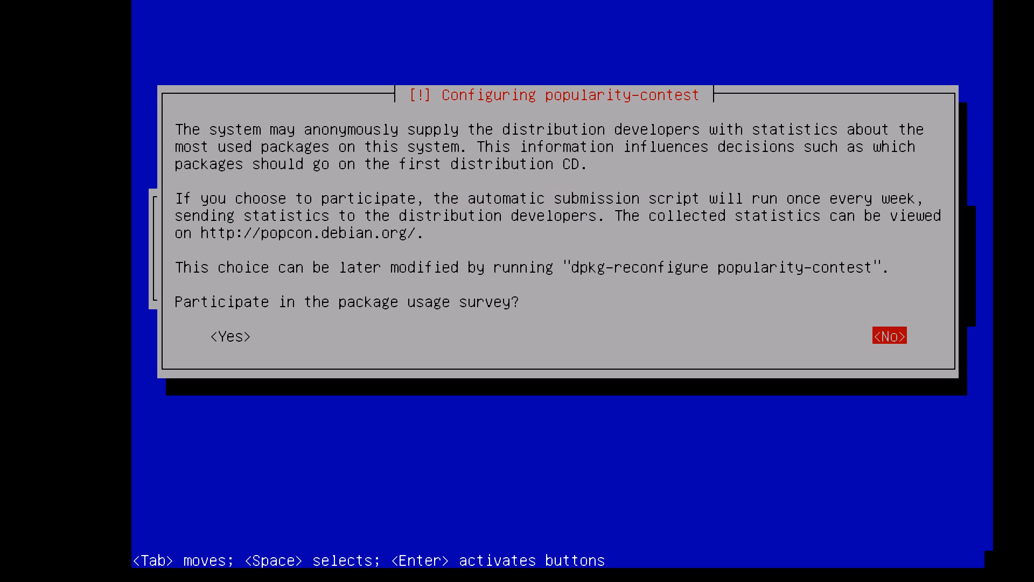
pyautogui.press('Return')
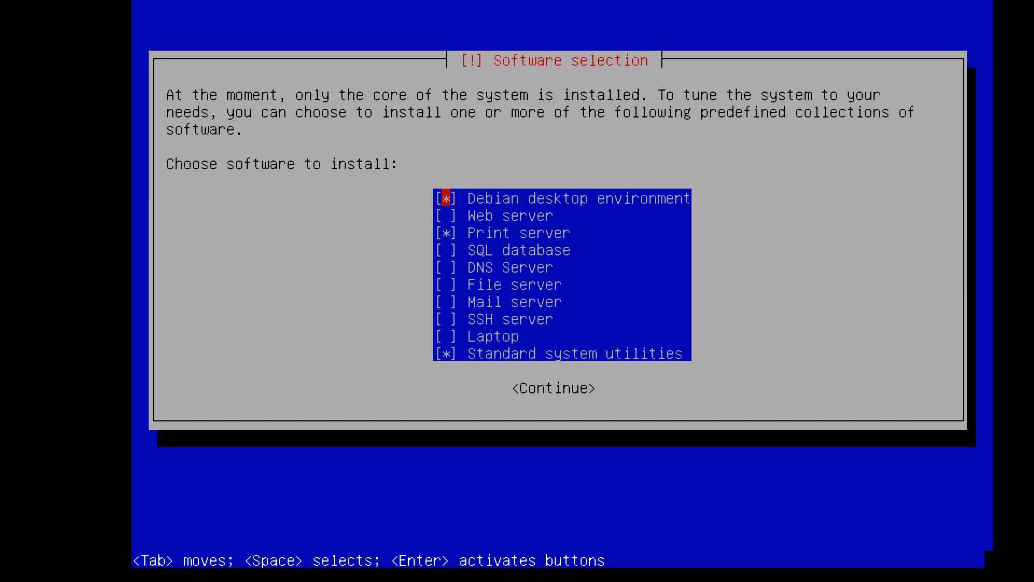
# - Uncheck Debian desktop environment and Print server, keeping only Standard system utilities, and install
pyautogui.press('Down')
pyautogui.press('Up')
pyautogui.press('Down')
pyautogui.press('Down')
pyautogui.press('Down')
pyautogui.press('Up')
pyautogui.press('Up')
pyautogui.press('Up')
pyautogui.press('space')
pyautogui.press('Down')
pyautogui.press('Down')
pyautogui.press('Down')
pyautogui.press('space')
pyautogui.press('Down')
pyautogui.press('Up')
pyautogui.press('space')
pyautogui.press('Up')
pyautogui.press('space')
pyautogui.press('Down')
pyautogui.press('Down')
pyautogui.press('Down')
pyautogui.press('Down')
pyautogui.press('Down')
pyautogui.press('Down')
pyautogui.press('Down')
pyautogui.press('Up')
pyautogui.press('Up')
pyautogui.press('Up')
pyautogui.press('Up')
pyautogui.press('Up')
pyautogui.press('Up')
pyautogui.press('Up')
pyautogui.press('Up')
pyautogui.press('Down')
pyautogui.press('Down')
pyautogui.press('Down')
pyautogui.press('Down')
pyautogui.press('Return')
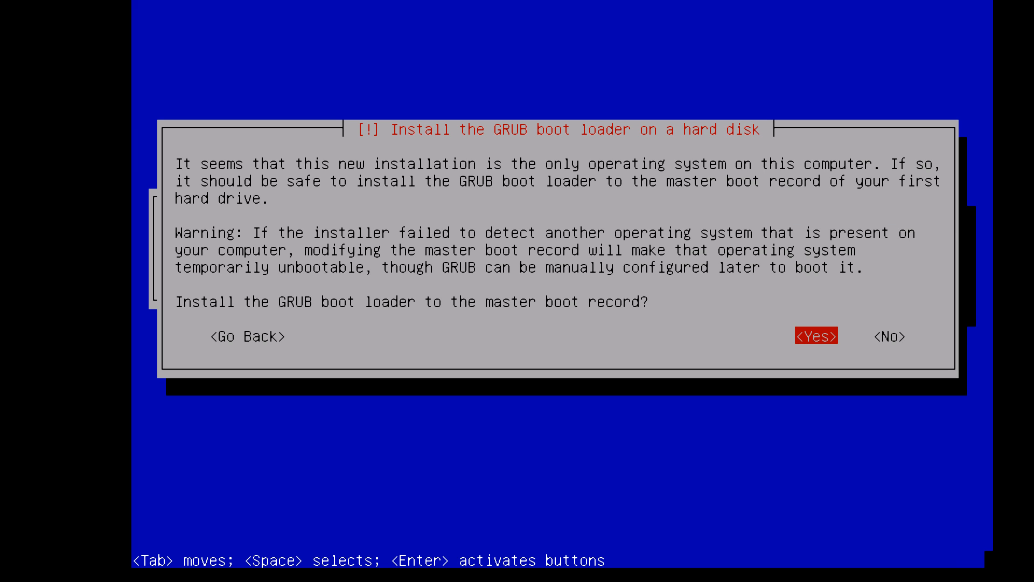
# - Install GRUB to the master boot record so the installation completes
pyautogui.press('Return')
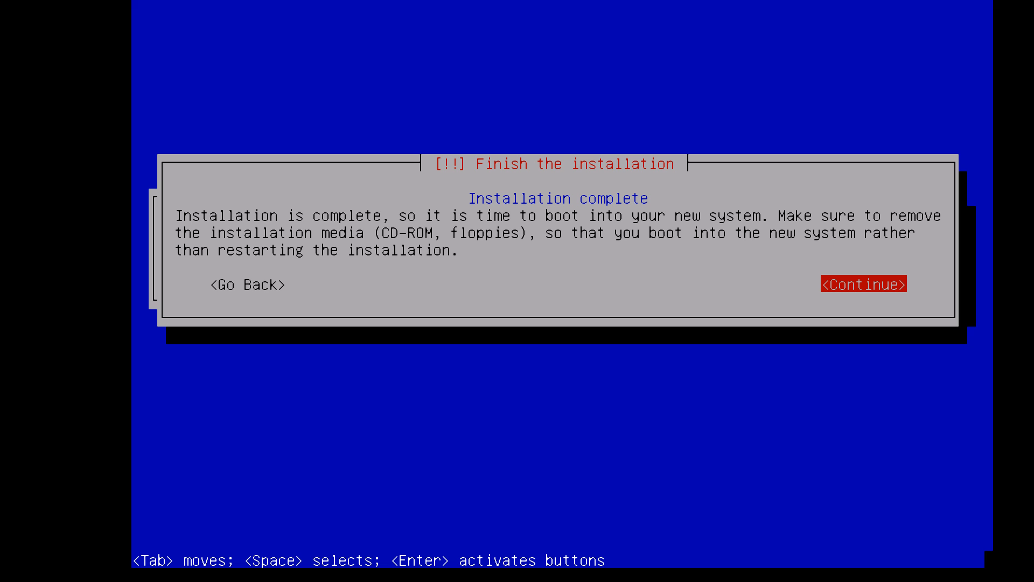
# - Finish the Debian installation so the VM reboots to the debian tty1 login prompt
pyautogui.press('Return')
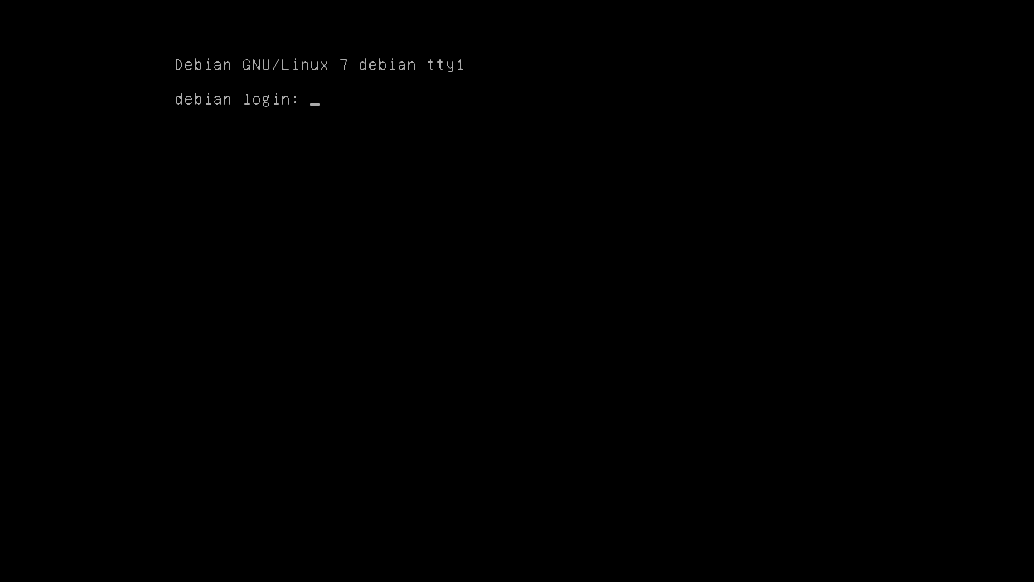
# - Log in as root with the account password and begin typing nano /etc/network/interfaces
pyautogui.write('root')
pyautogui.press('Return')
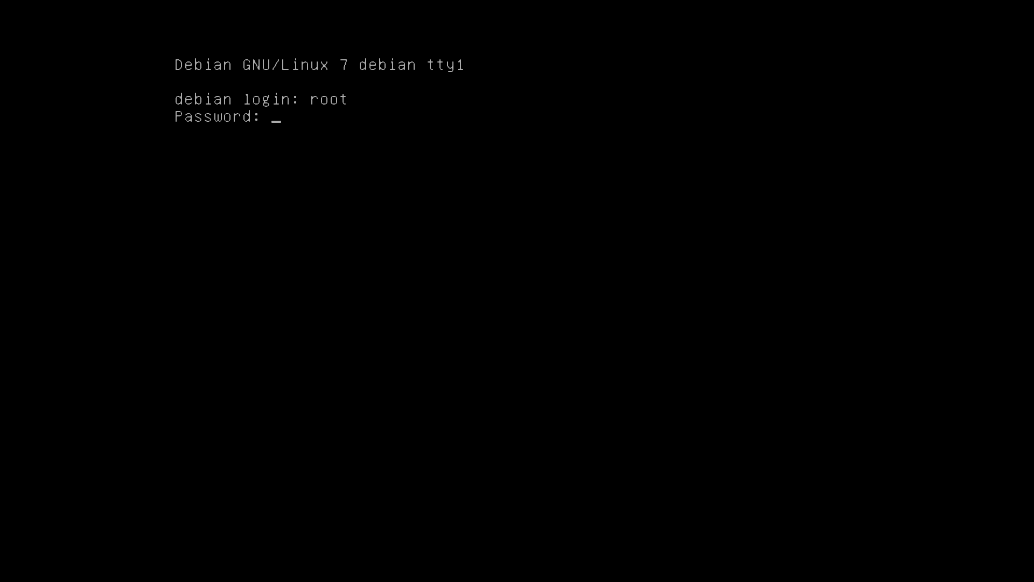
pyautogui.press('Return')
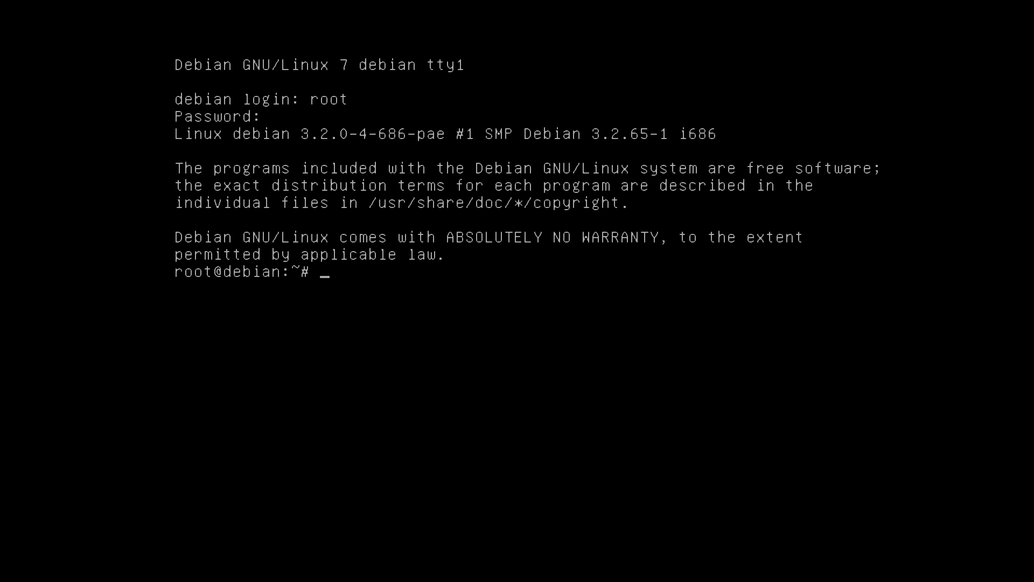
pyautogui.write('nano /etc/netw')
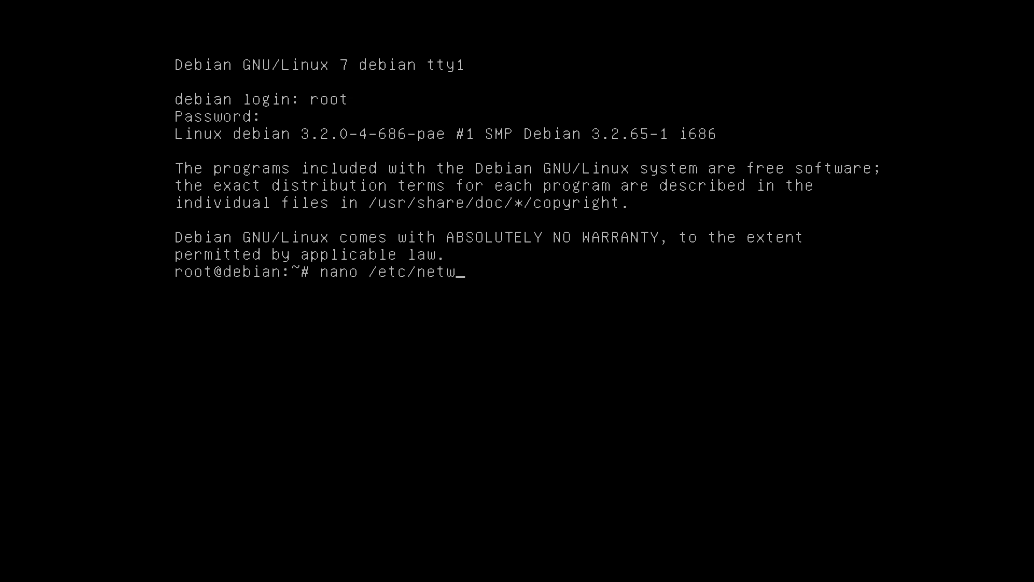
pyautogui.write('ork/inter')
# - Fix the mistyped path and tab-complete it to nano /etc/network/interfaces
pyautogui.press('Tab')
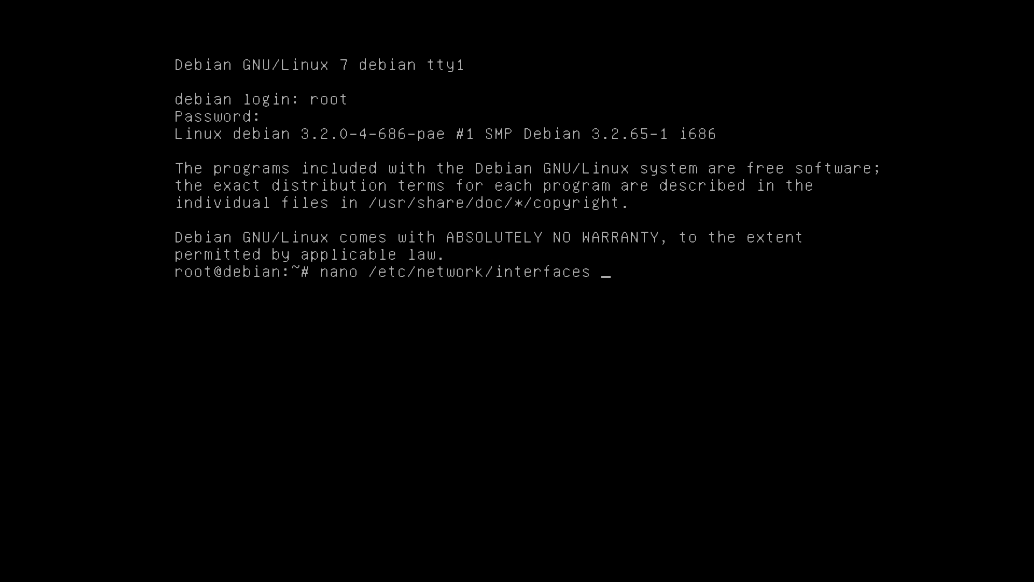
# - Open the interfaces file in nano and add 'auto eth0' and 'iface eth0 inet static' lines
pyautogui.press('Return')
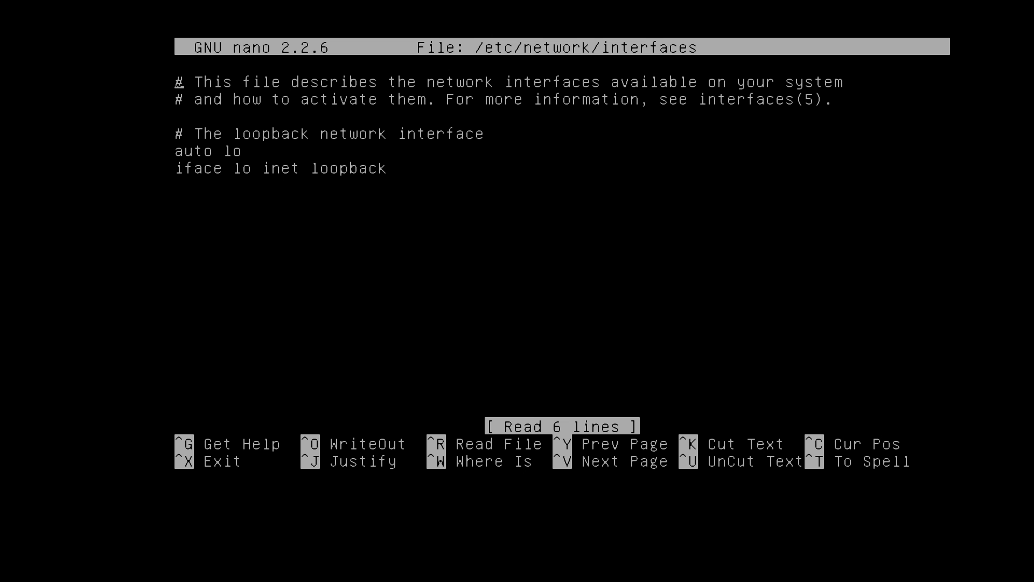
pyautogui.press('Down')
pyautogui.press('Down')
pyautogui.press('Down')
pyautogui.press('Down')
pyautogui.press('Down')
pyautogui.press('Down')
pyautogui.press('Return')
pyautogui.write('autt')
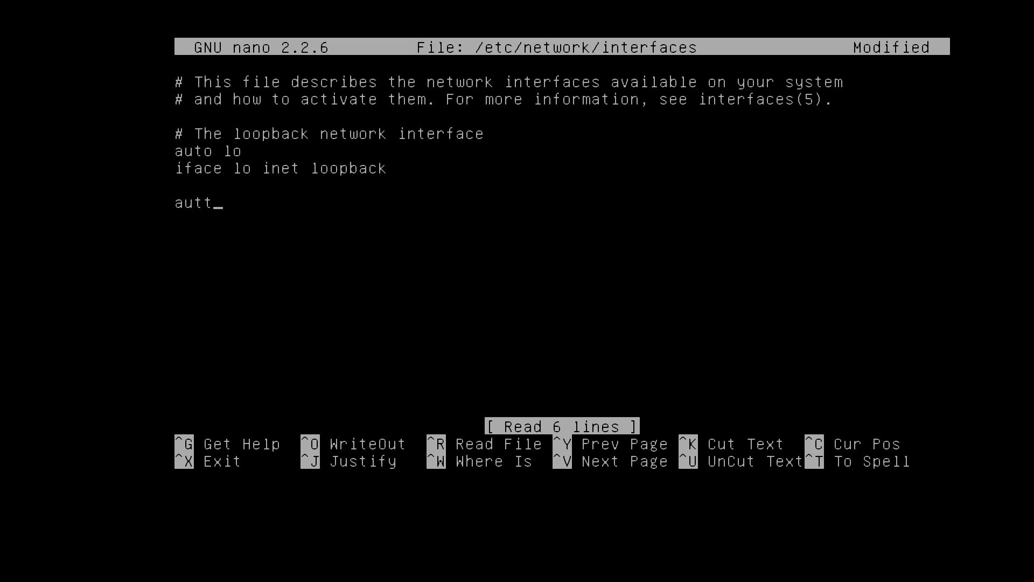
pyautogui.press('BackSpace')
pyautogui.write('o eth0')
pyautogui.press('Return')
pyautogui.write('iface eth')
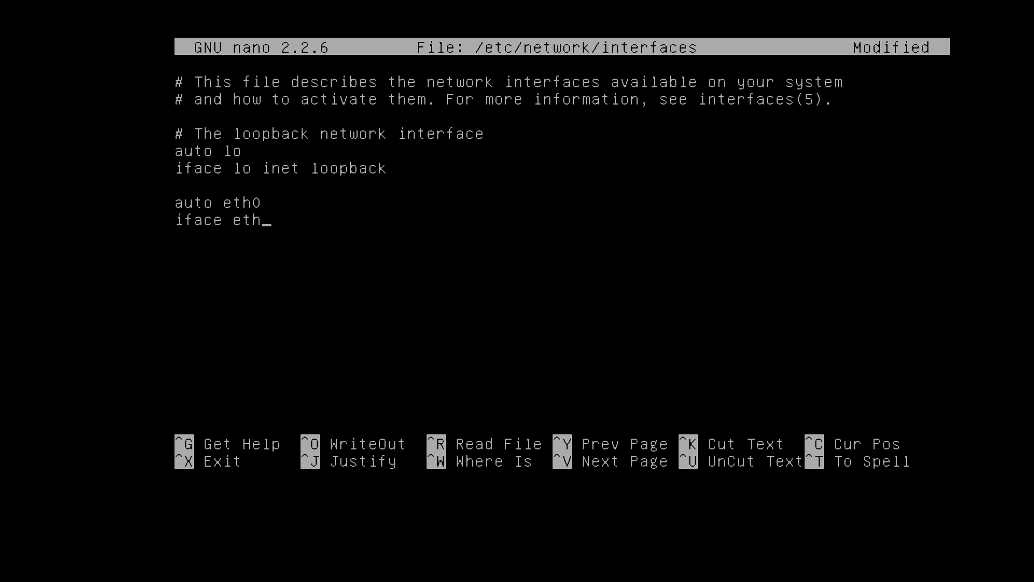
pyautogui.write('0 inet statix')
pyautogui.press('BackSpace')
pyautogui.write('c')
# - Add indented 'address 192.168.20.1' and 'netmask 255.255.255.0' lines under the eth0 stanza
pyautogui.press('Return')
pyautogui.press('Tab')
pyautogui.write('address')
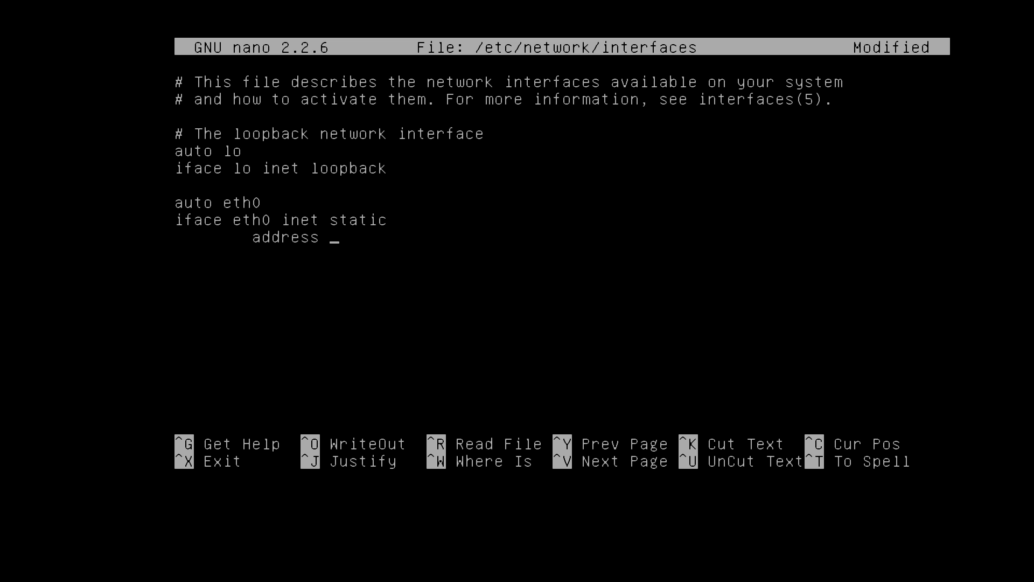
pyautogui.press('BackSpace')
pyautogui.press('BackSpace')
pyautogui.press('BackSpace')
pyautogui.press('BackSpace')
pyautogui.press('BackSpace')
pyautogui.press('BackSpace')
pyautogui.press('BackSpace')
pyautogui.press('BackSpace')
pyautogui.press('BackSpace')
pyautogui.press('BackSpace')
pyautogui.press('BackSpace')
pyautogui.write('c')
pyautogui.press('Return')
pyautogui.press('Tab')
pyautogui.write('address 192.168.')
pyautogui.write('1')
pyautogui.press('BackSpace')
pyautogui.write('20.1')
pyautogui.press('Return')
pyautogui.press('Tab')
pyautogui.write('netmask ')
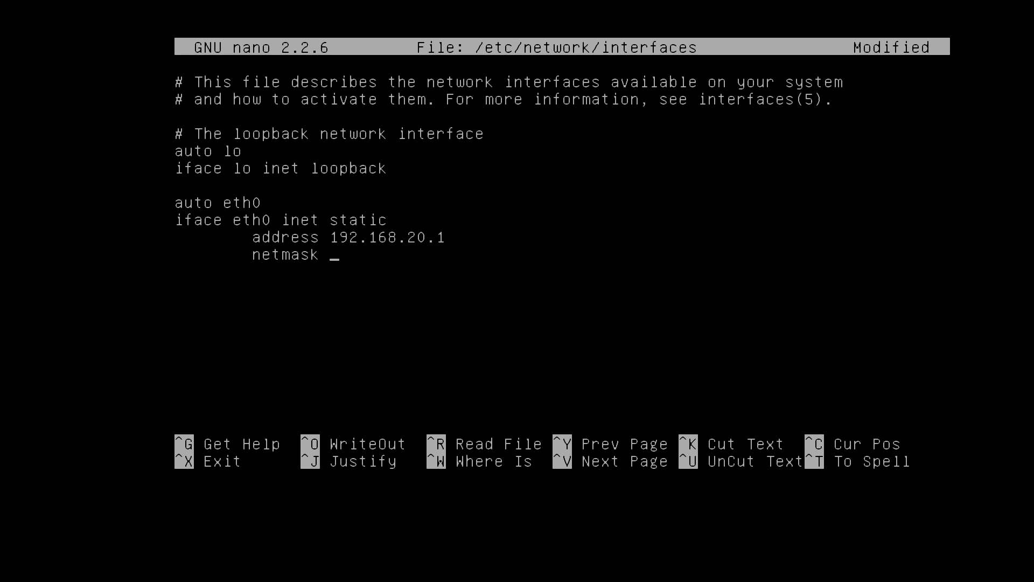
pyautogui.write('255.25')
pyautogui.write('5.255.255.0')
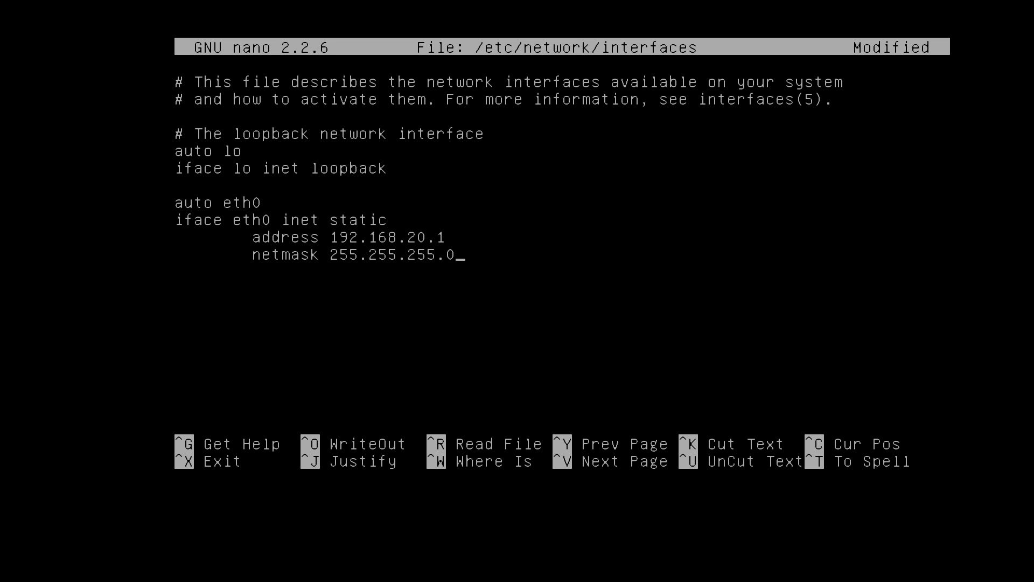
# - Save the interfaces file and exit nano
pyautogui.hotkey('ctrl', 'x')
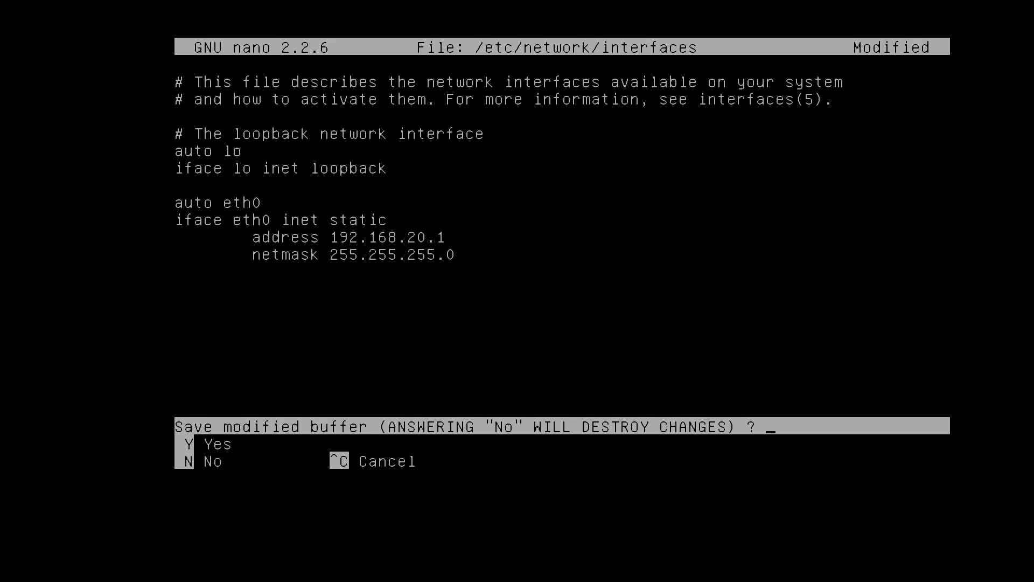
pyautogui.press('y')
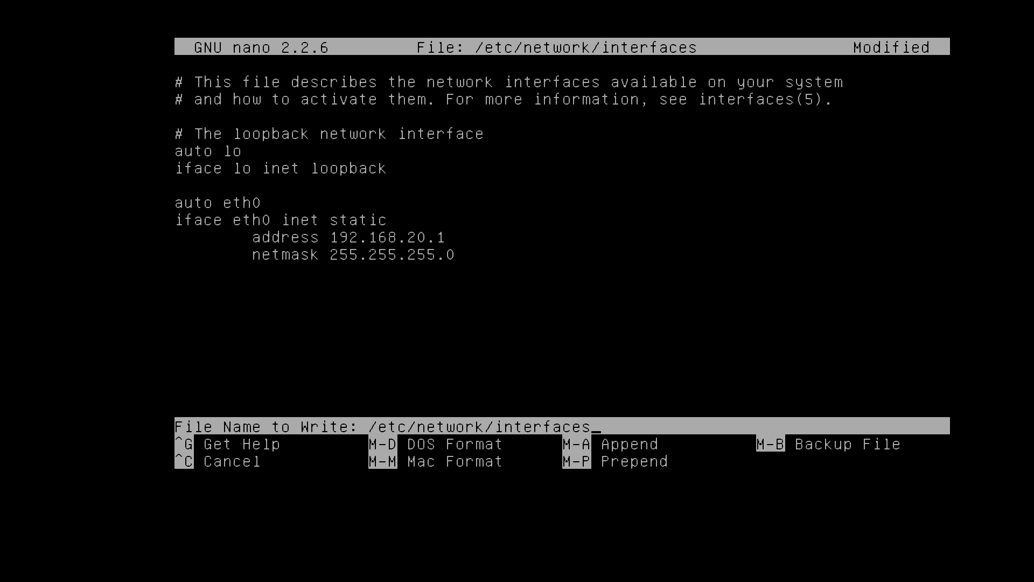
pyautogui.press('Return')
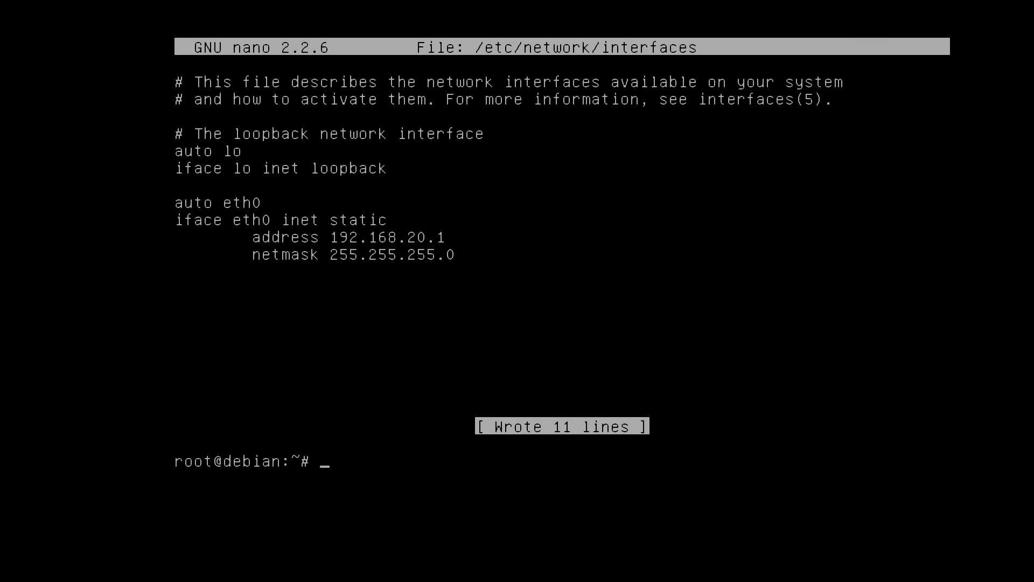
# - Run 'service networking restart' to apply the new eth0 settings
pyautogui.write('service netw')
pyautogui.press('Tab')
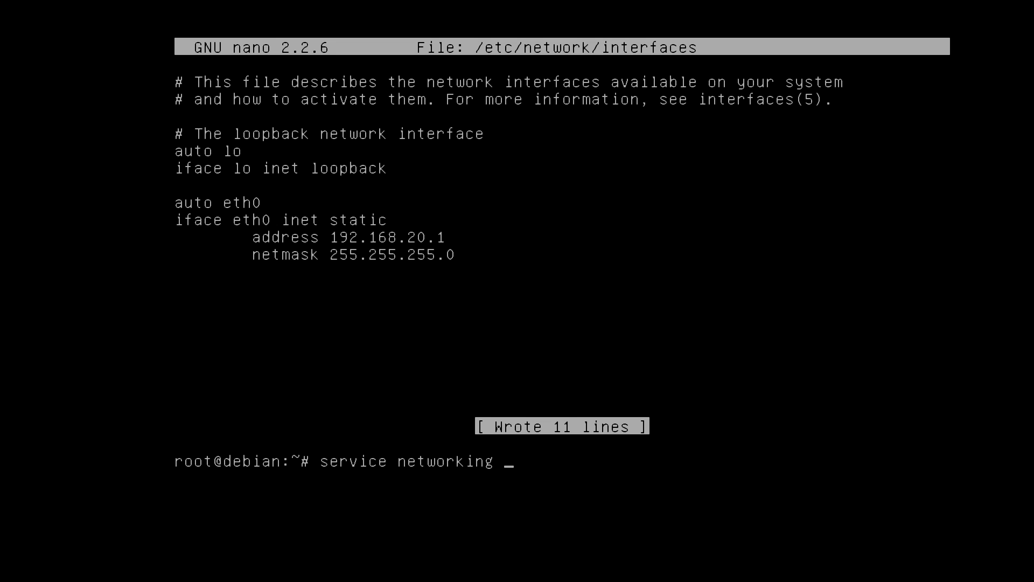
pyautogui.write('restart')
pyautogui.press('Return')
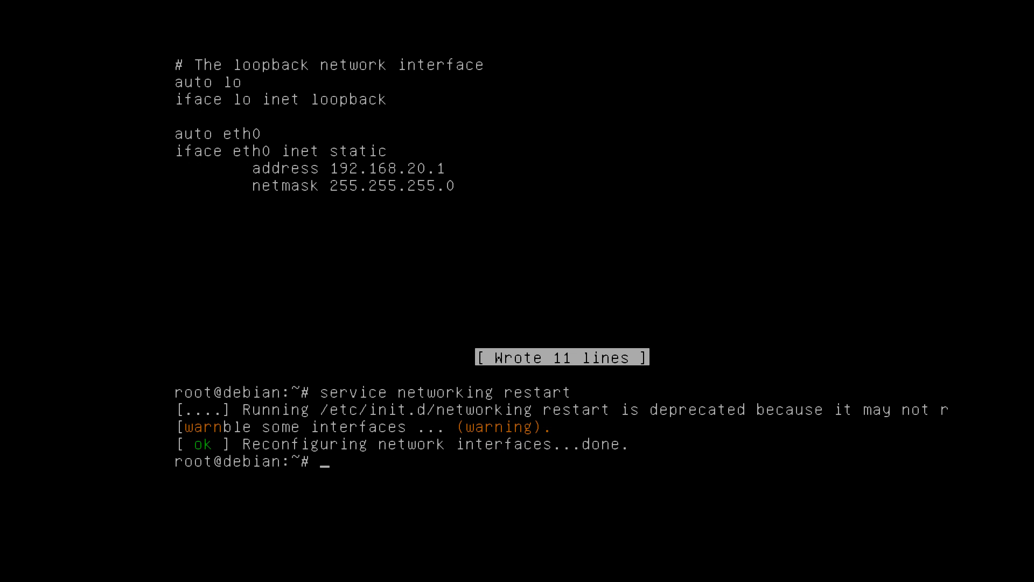
pyautogui.write('ping 192.1668')
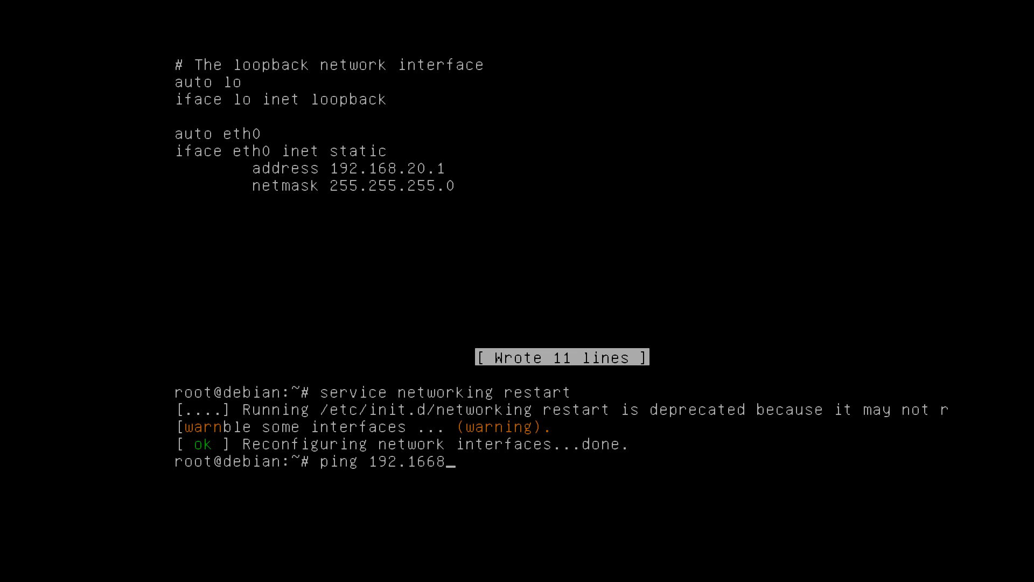
# - Ping 192.168.20.1 and stop it after three replies with 0% packet loss
pyautogui.press('BackSpace')
pyautogui.press('BackSpace')
pyautogui.write('8.20.1')
pyautogui.press('Return')
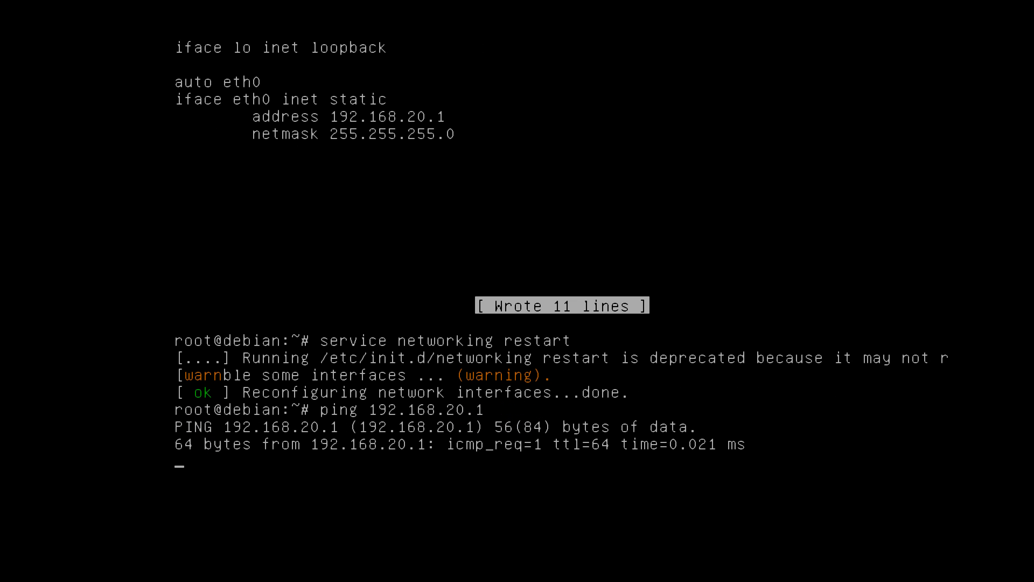
pyautogui.hotkey('ctrl', 'c')
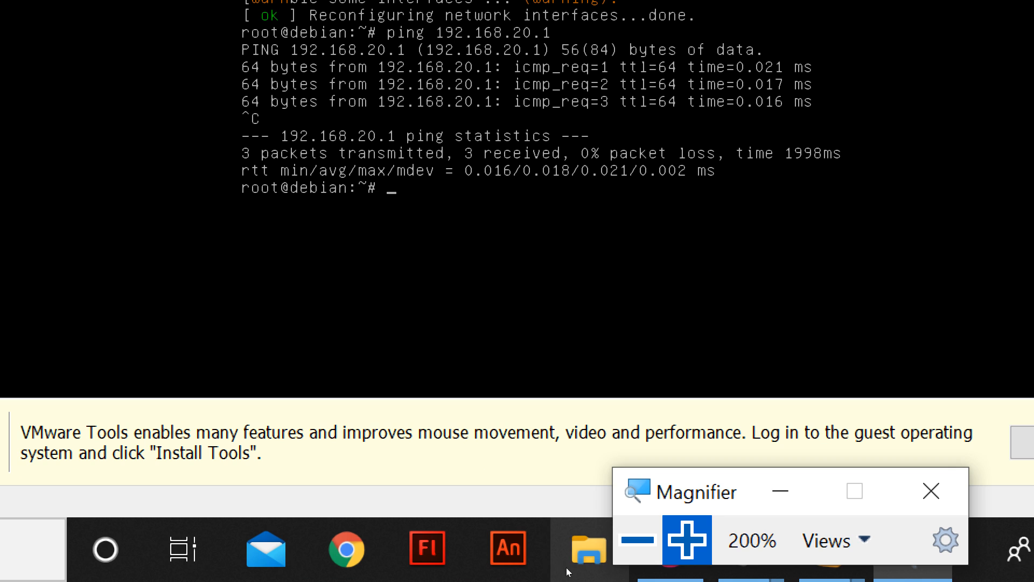
# - Reset Magnifier to 100% and open the Windows taskbar search
pyautogui.click(637, 538)
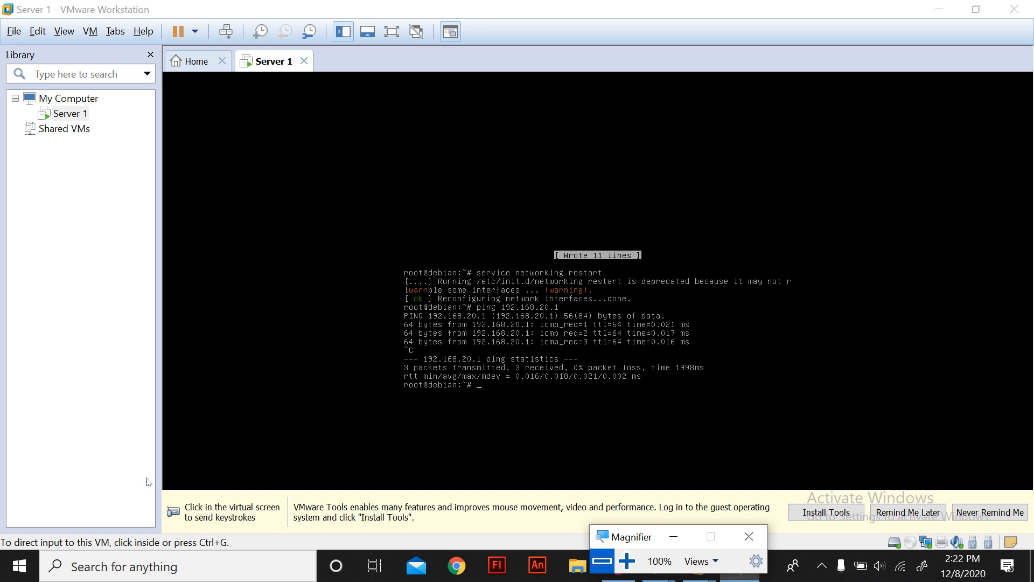
pyautogui.click(111, 561)
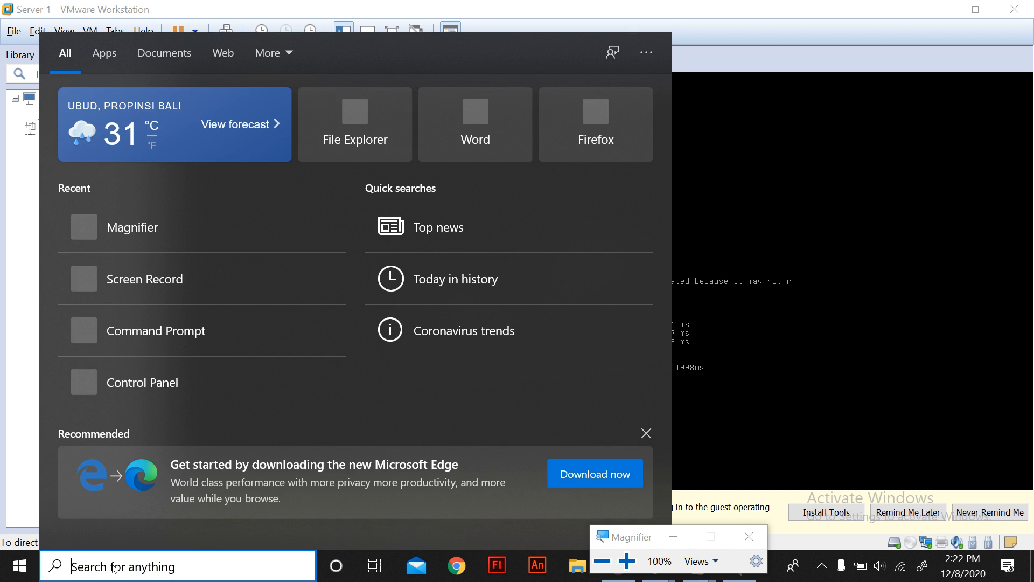
# - Launch Control Panel via search and go through Network and Sharing Center to adapter settings
pyautogui.write('control')
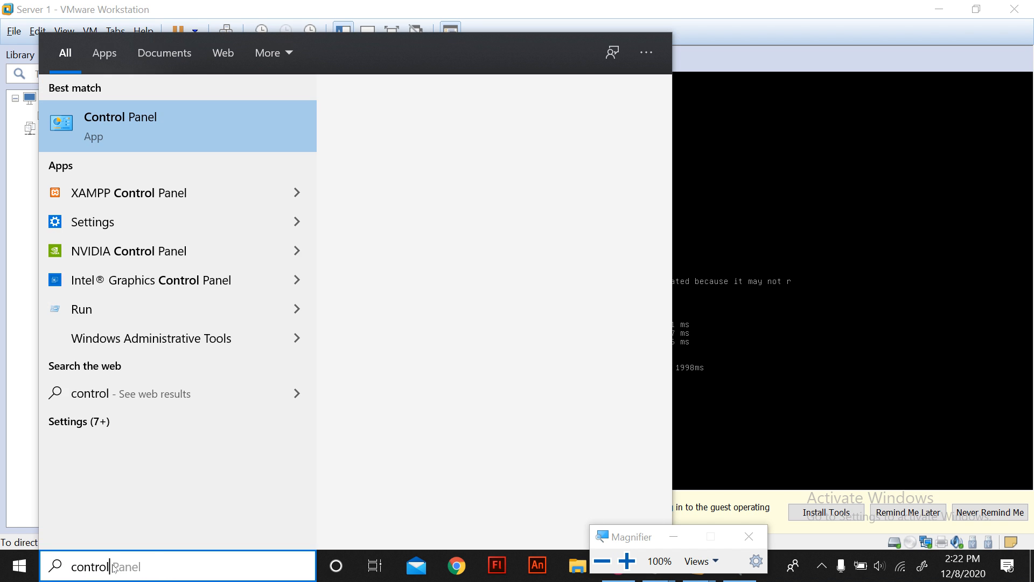
pyautogui.click(108, 123)
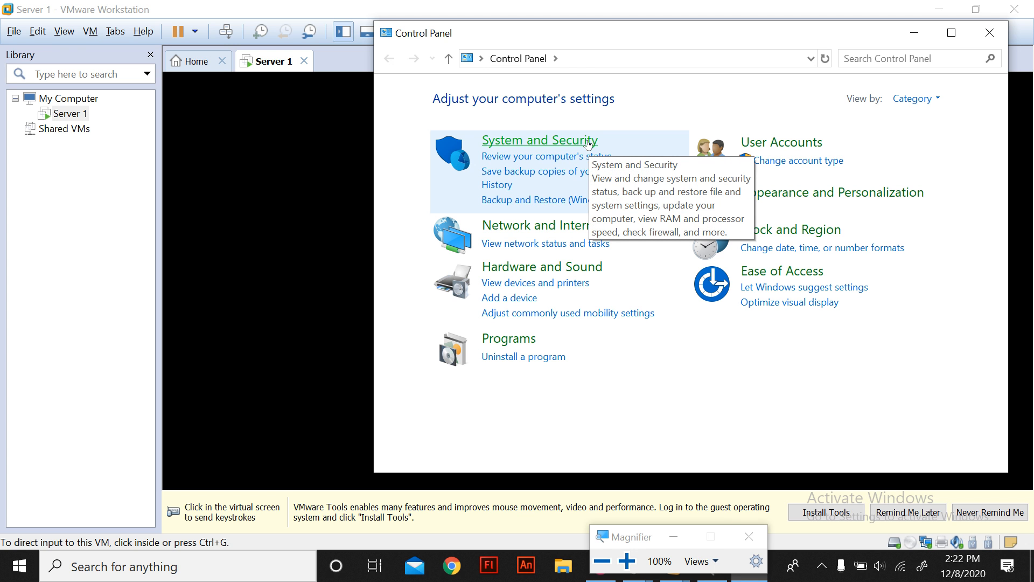
pyautogui.click(510, 227)
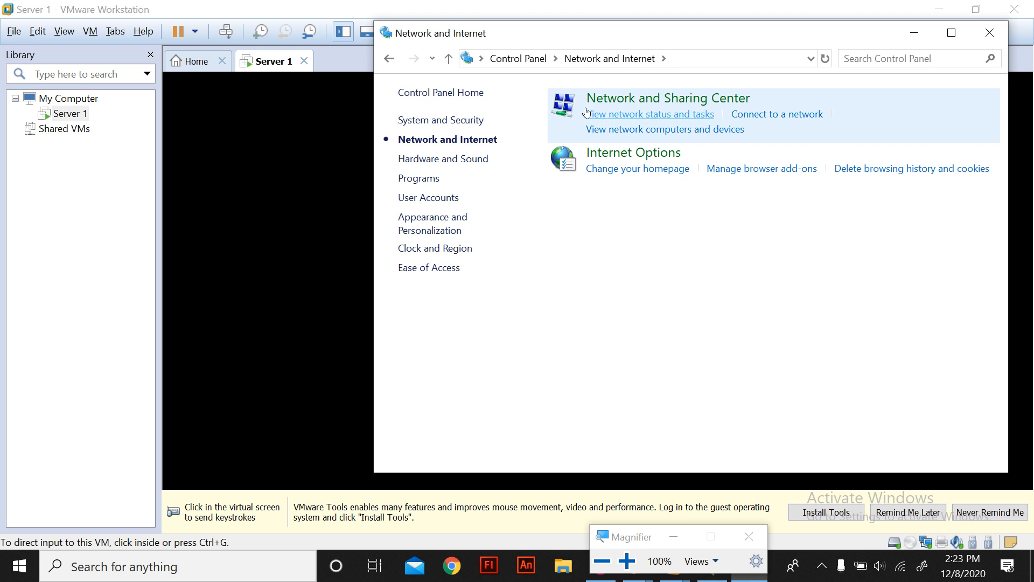
pyautogui.click(608, 103)
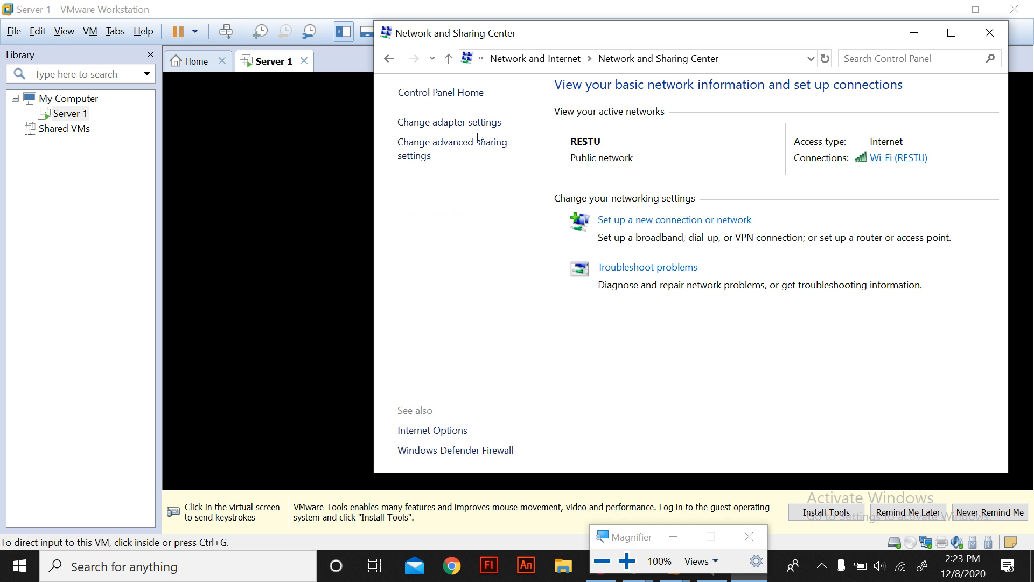
pyautogui.click(445, 128)
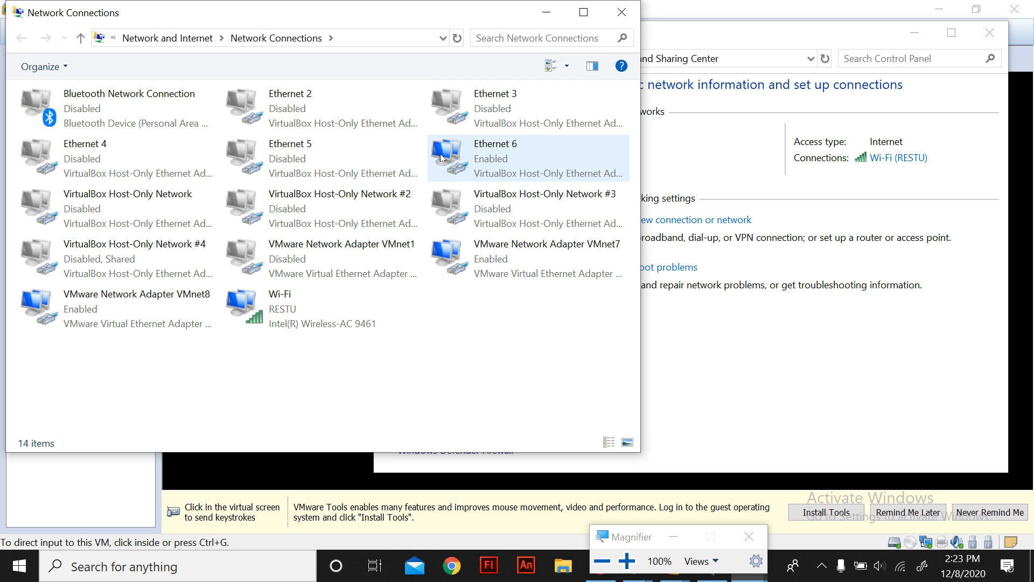
# - Disable the Ethernet 6 and VMware VMnet7 network adapters
pyautogui.click(505, 150)
pyautogui.rightClick(505, 150)
pyautogui.click(521, 158)
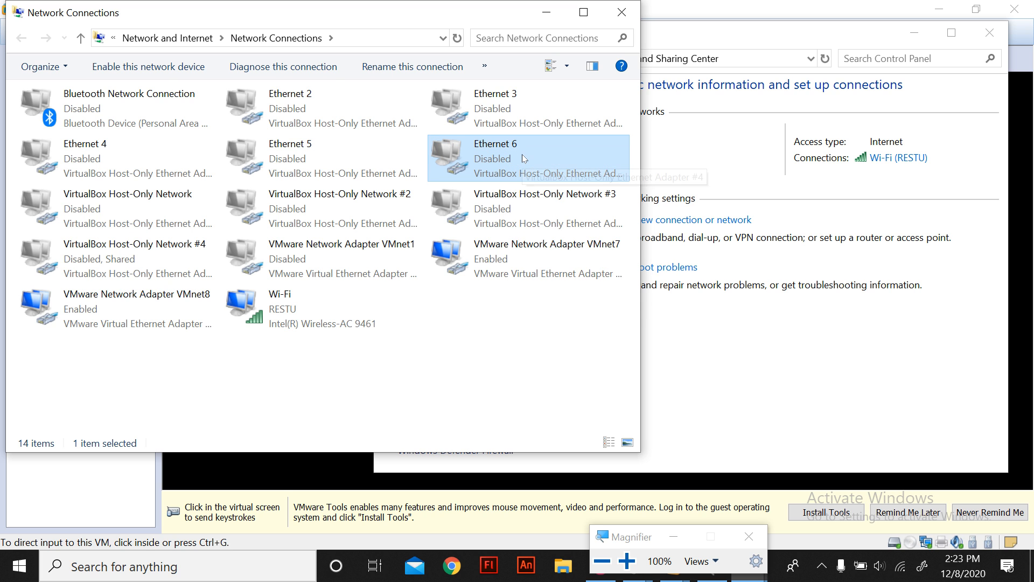
pyautogui.rightClick(474, 259)
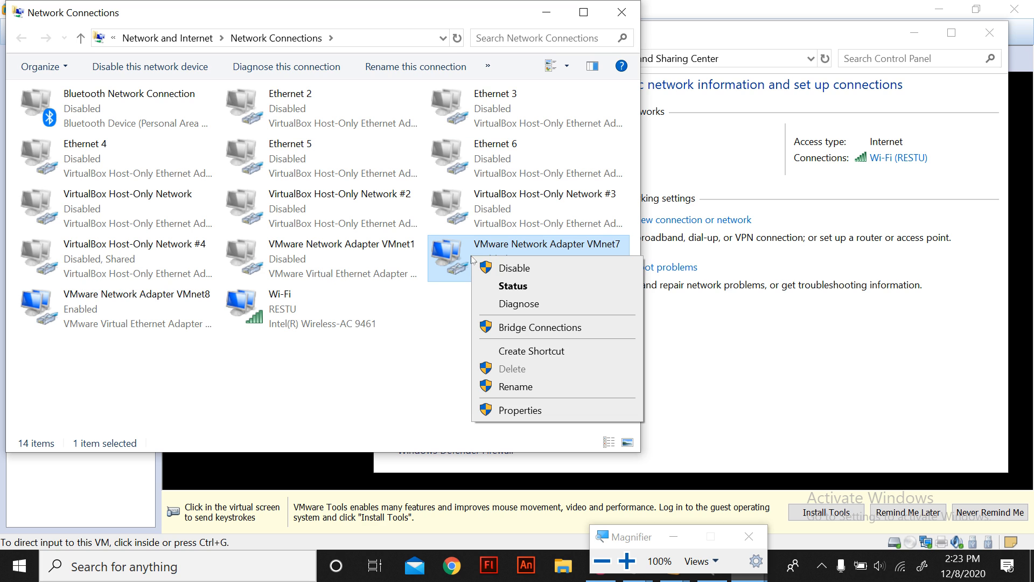
pyautogui.click(486, 269)
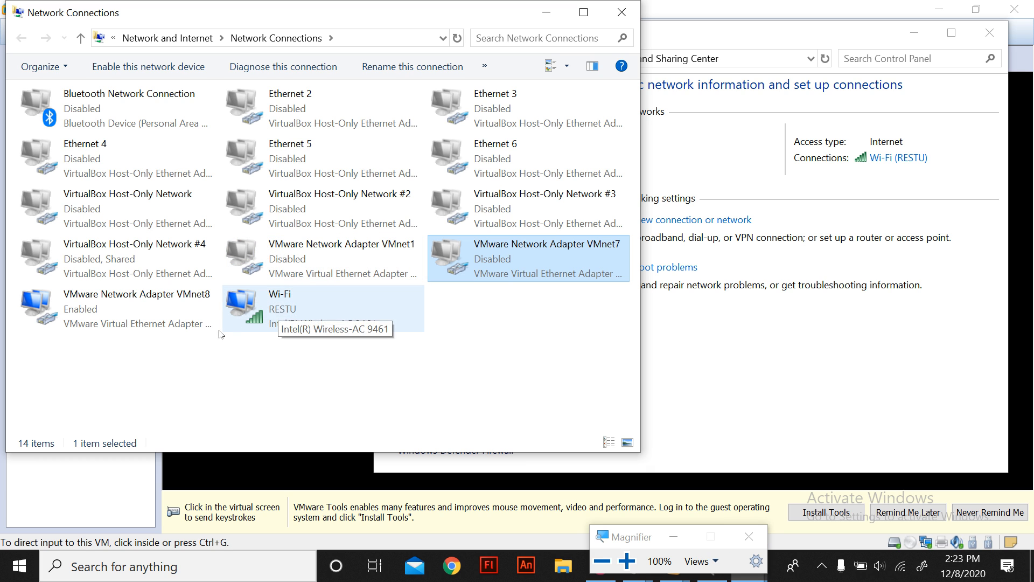
# - Open the Properties dialog of the VMware VMnet8 adapter
pyautogui.click(108, 305)
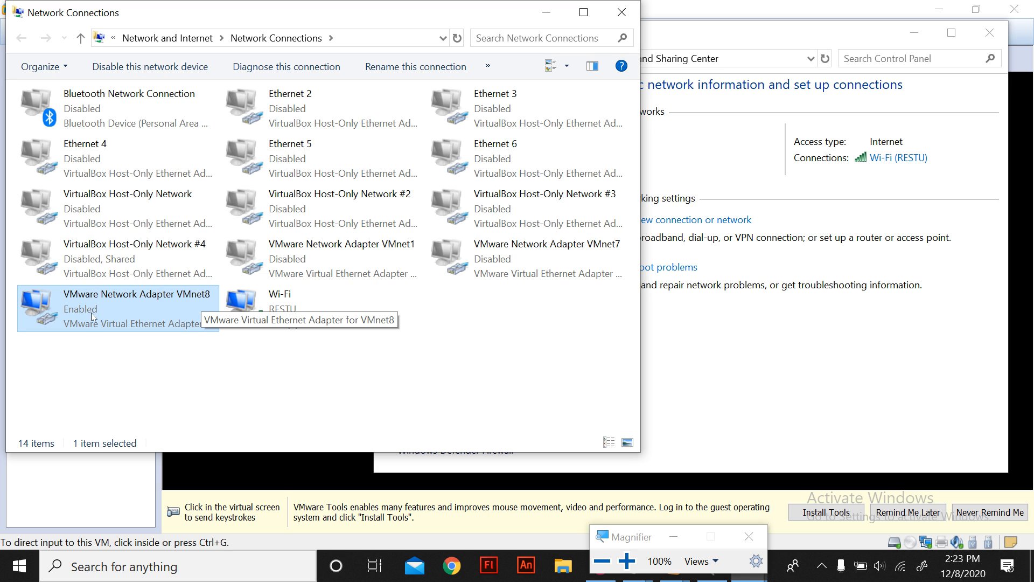
pyautogui.rightClick(43, 307)
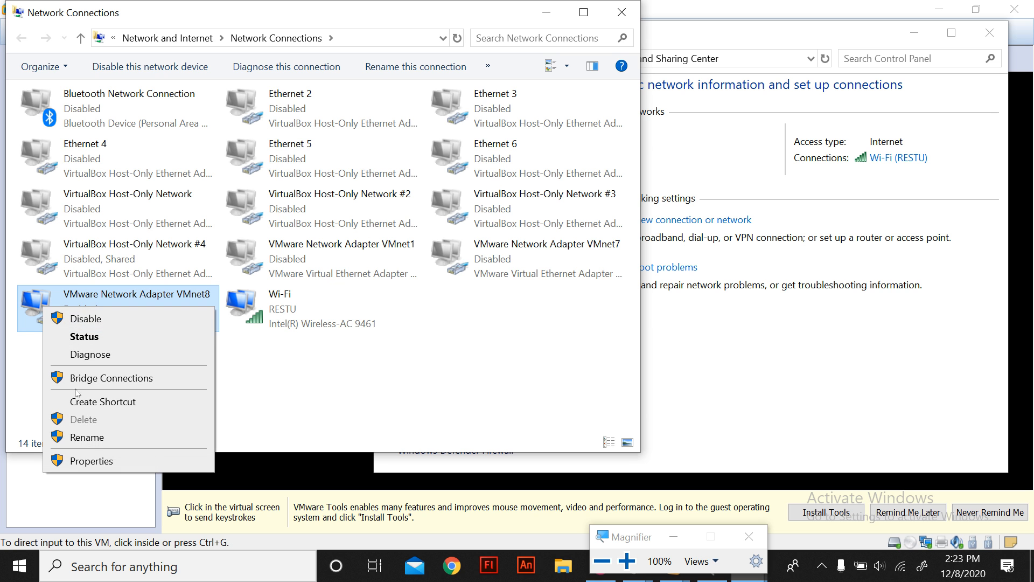
pyautogui.click(96, 462)
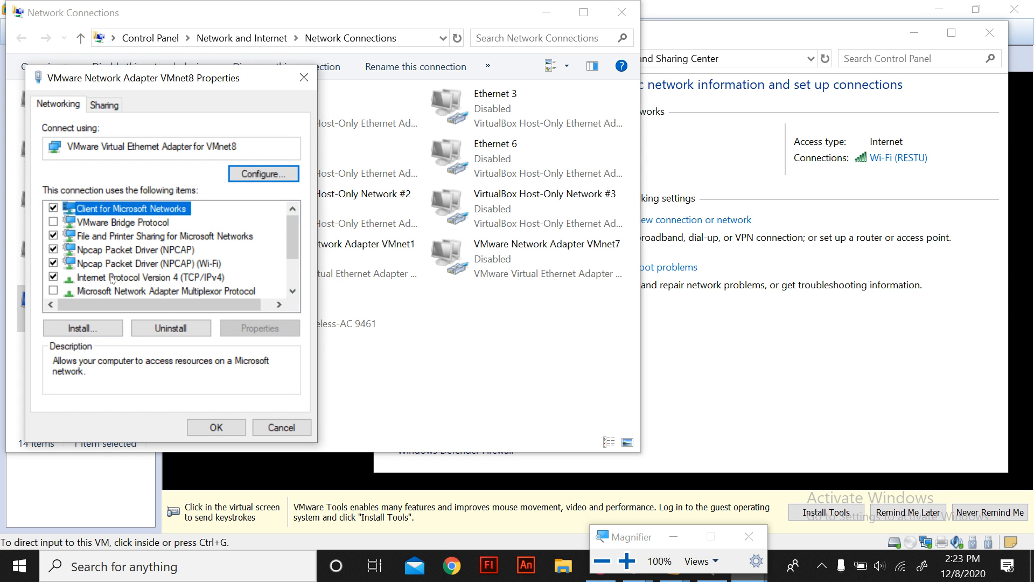
# - Set VMnet8 IPv4 to static 192.168.20.2, mask 255.255.255.0, gateway 192.168.20.1
pyautogui.doubleClick(111, 278)
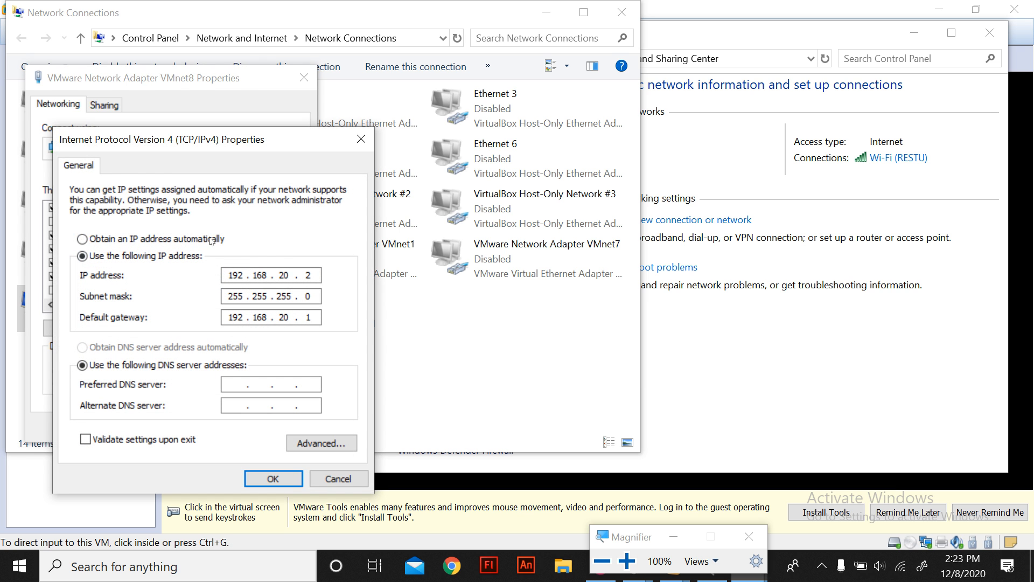
pyautogui.click(176, 241)
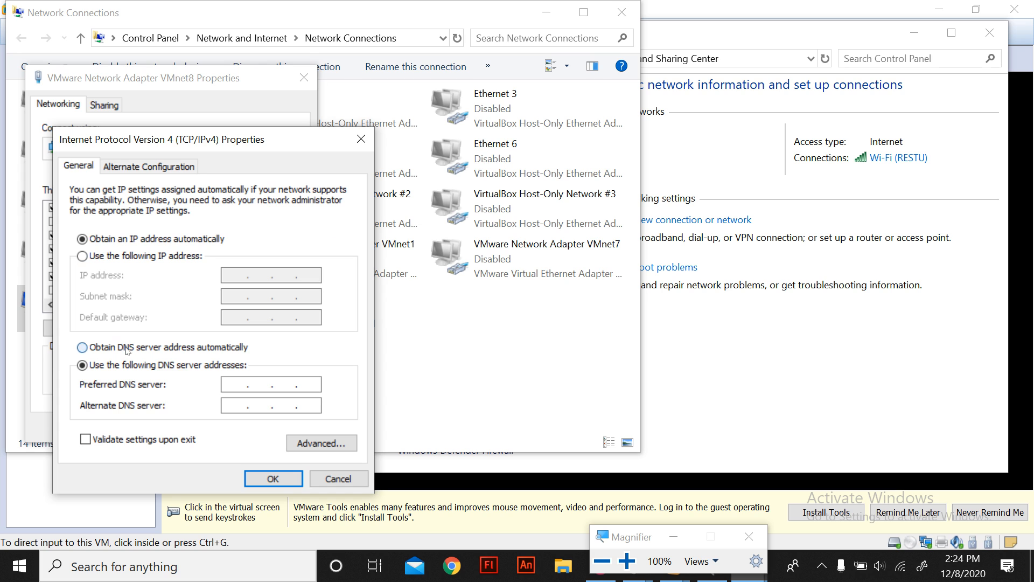
pyautogui.click(127, 349)
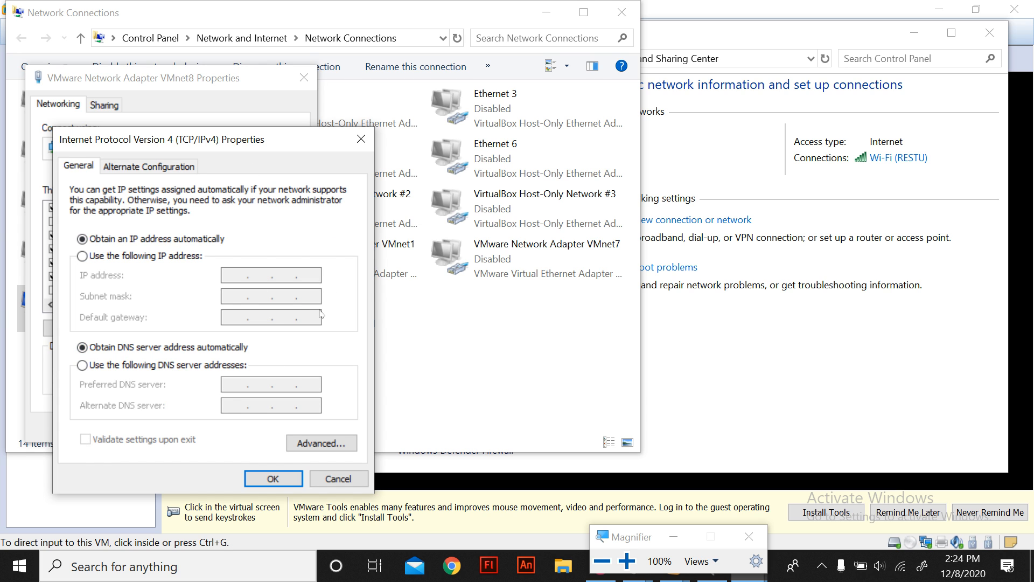
pyautogui.click(89, 258)
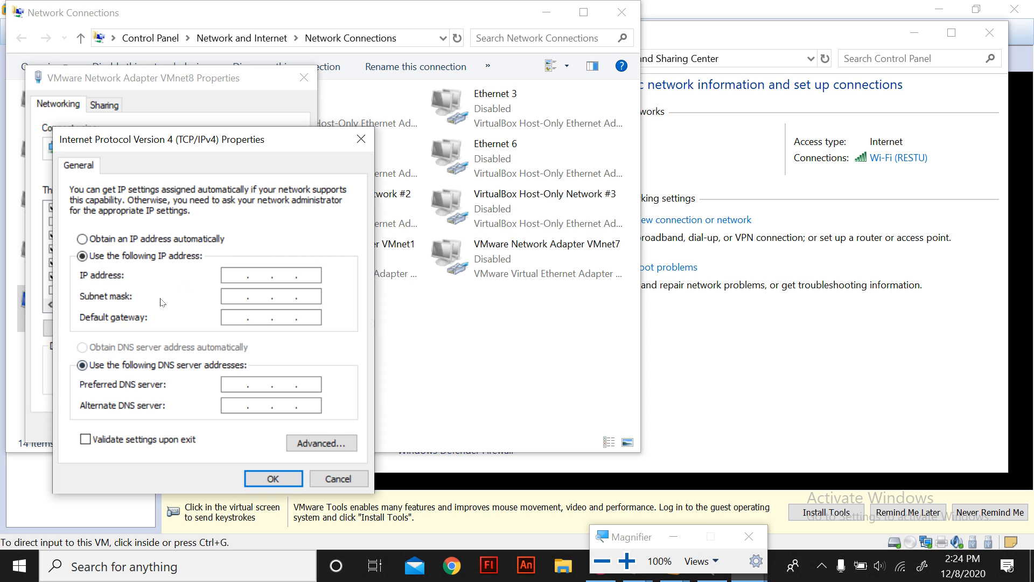
pyautogui.click(233, 272)
pyautogui.write('192 . 168 . 20 . 2')
pyautogui.click(229, 295)
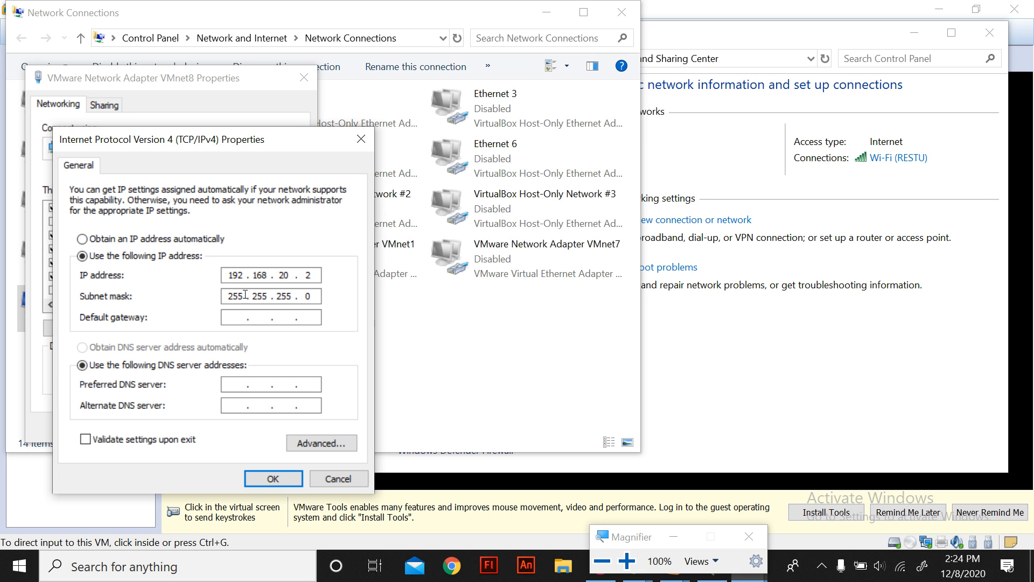
pyautogui.click(315, 296)
pyautogui.click(228, 317)
pyautogui.write('192 . 168 . 20 . 1')
# - Confirm the IPv4 and adapter properties with OK and minimize Network Connections
pyautogui.click(273, 481)
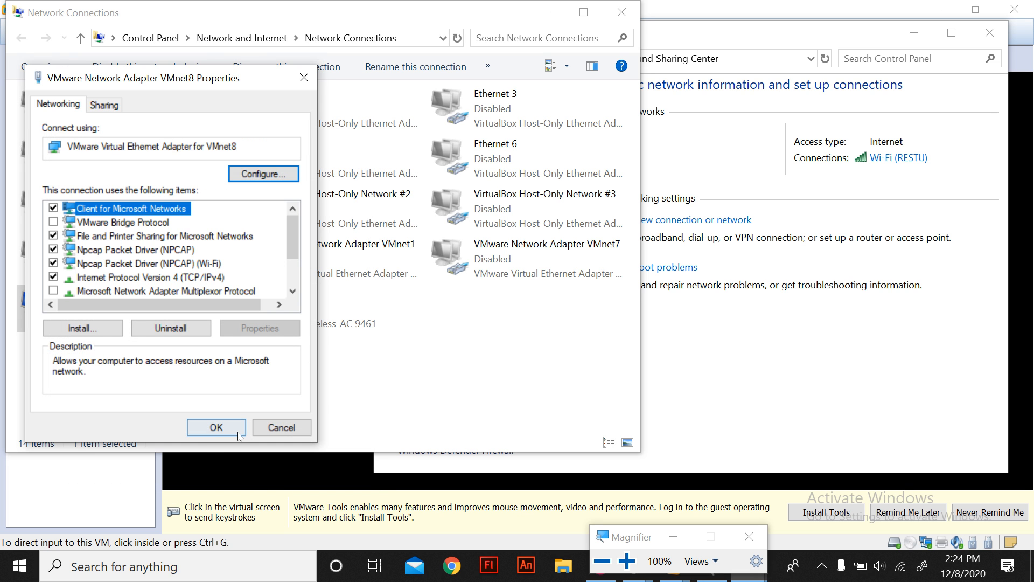
pyautogui.click(213, 426)
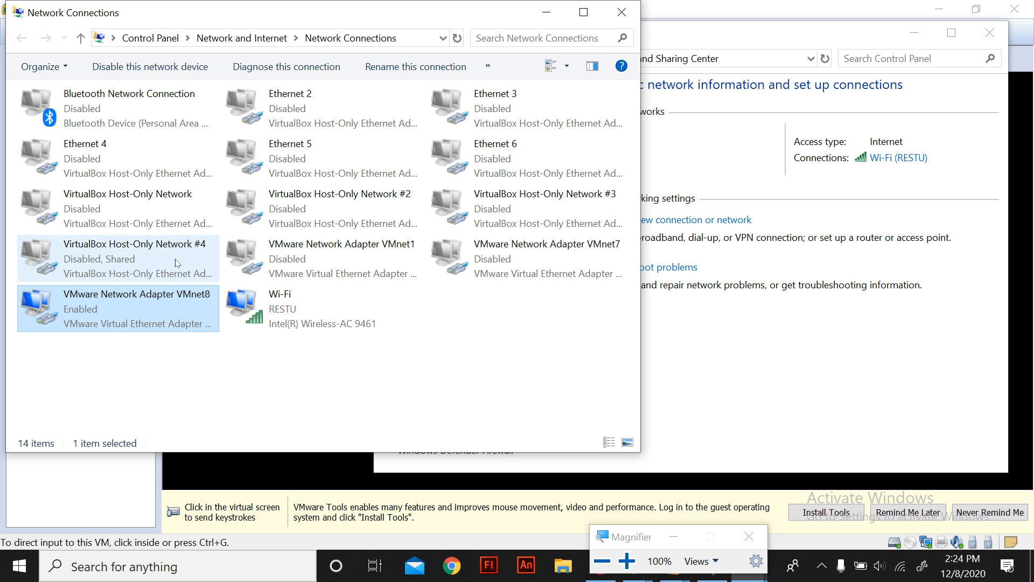
pyautogui.click(546, 15)
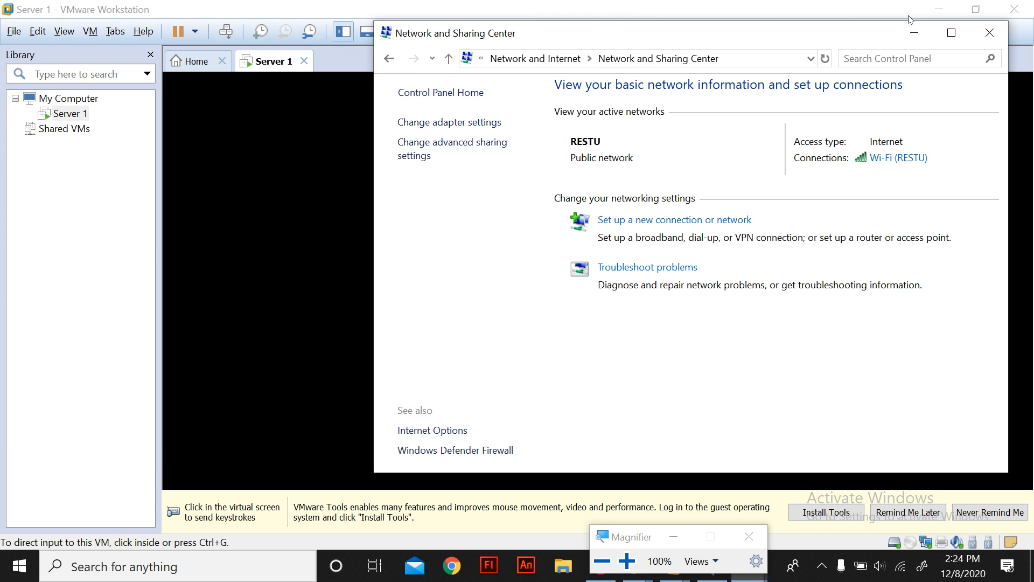
# - From the Debian console, rerun ping 192.168.20.2 and stop it after four replies with 0% loss
pyautogui.click(914, 33)
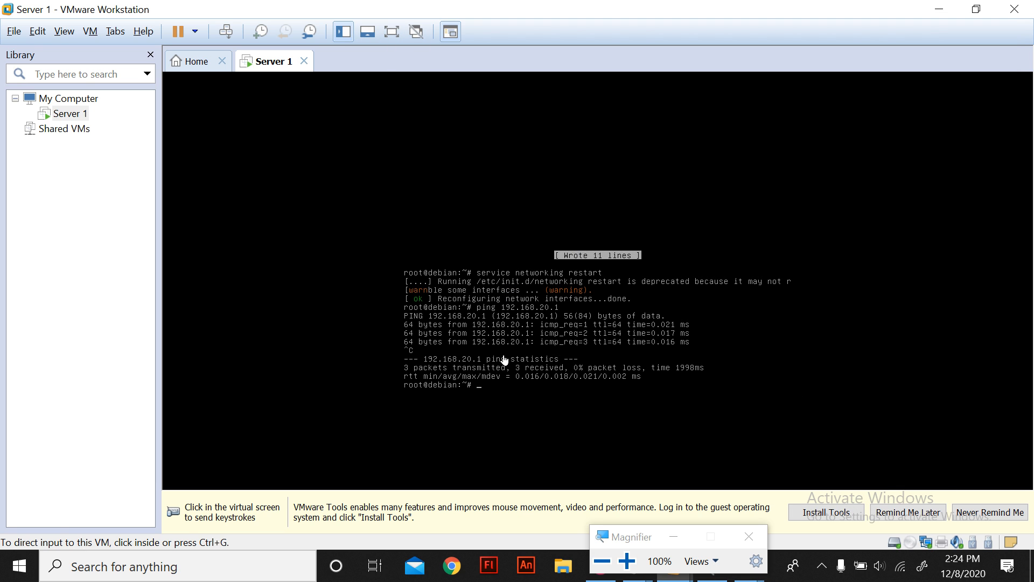
pyautogui.click(609, 162)
pyautogui.press('Up')
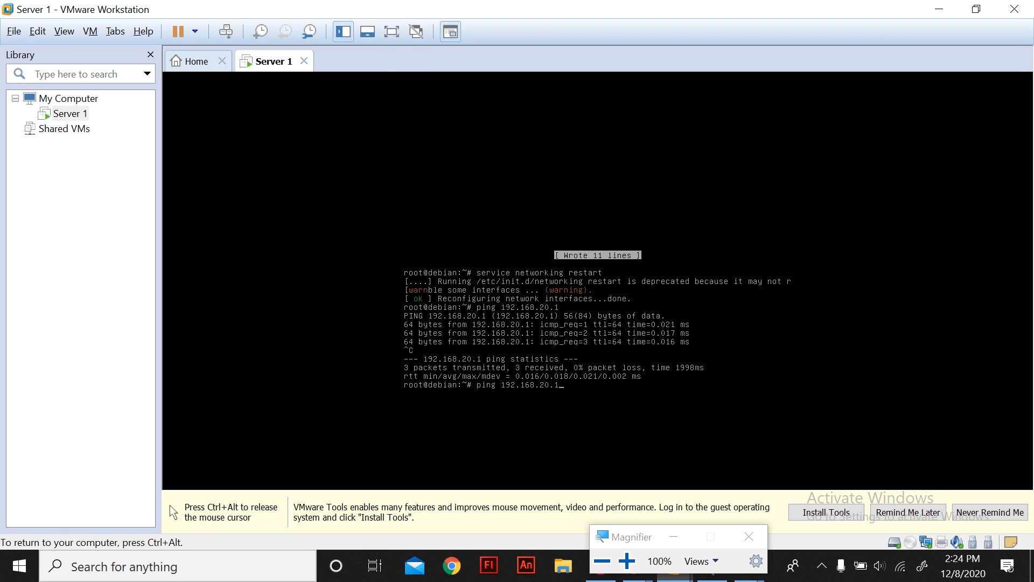
pyautogui.press('Down')
pyautogui.press('Up')
pyautogui.press('Return')
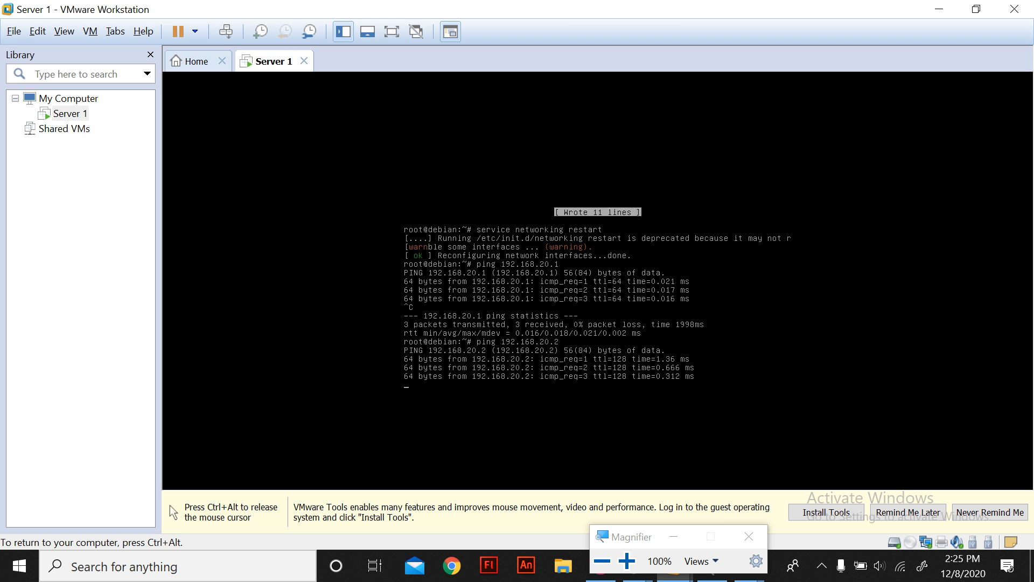
pyautogui.hotkey('ctrl', 'c')
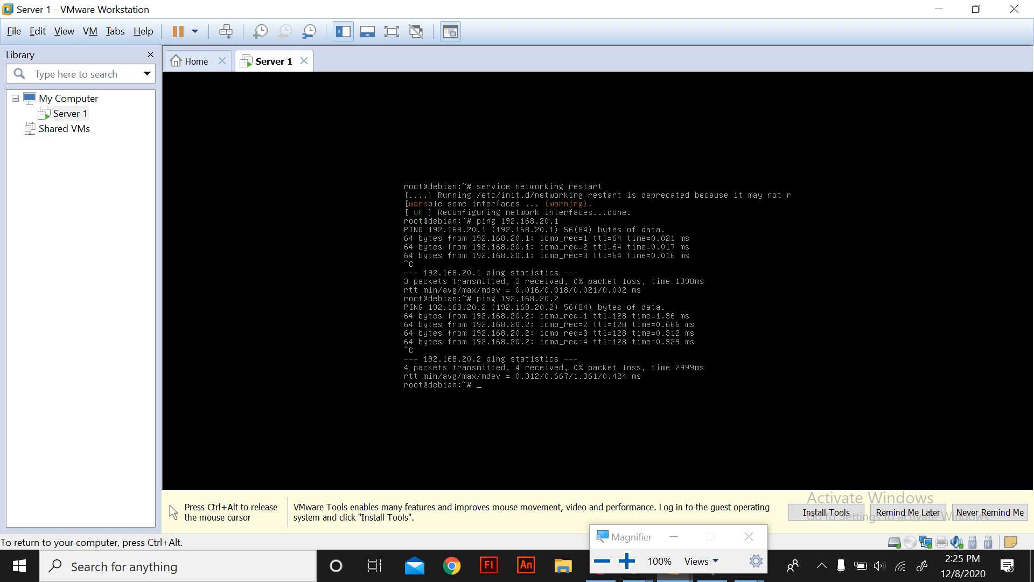
pyautogui.hotkey('ctrl', 'alt')
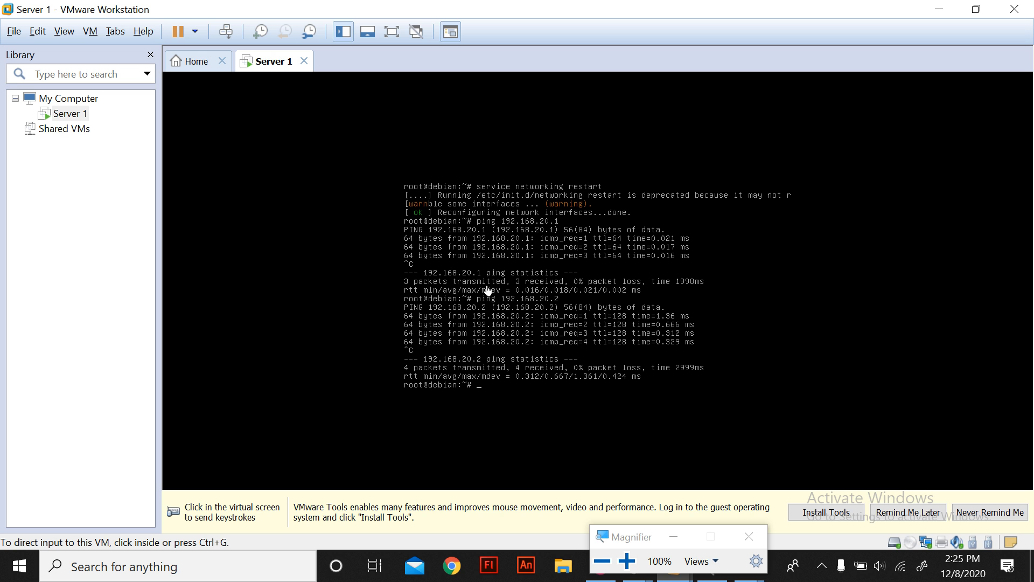
pyautogui.click(167, 575)
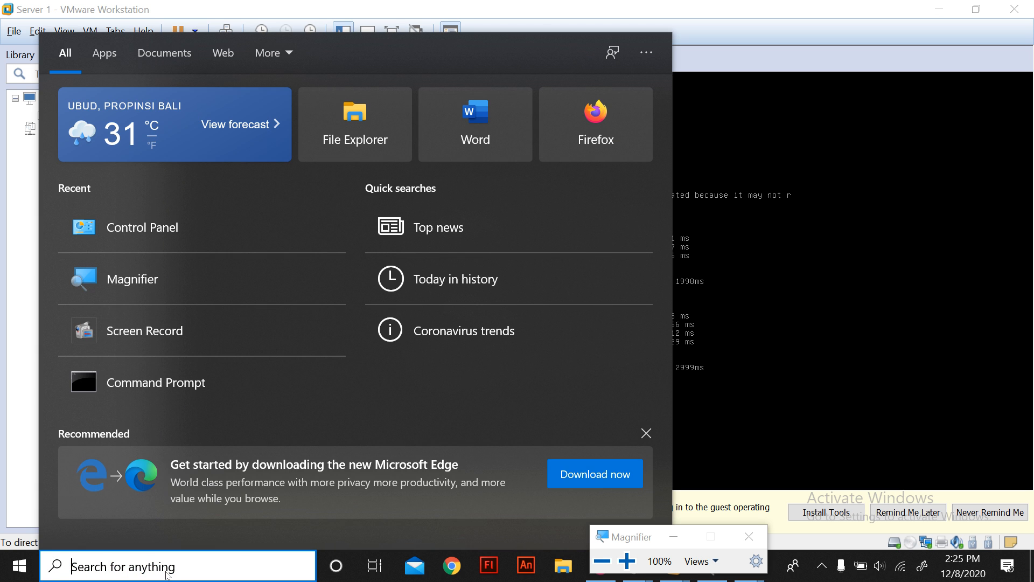
# - Run ping 192.168.20.1 in the host Command Prompt, getting four replies, then minimize it
pyautogui.click(129, 388)
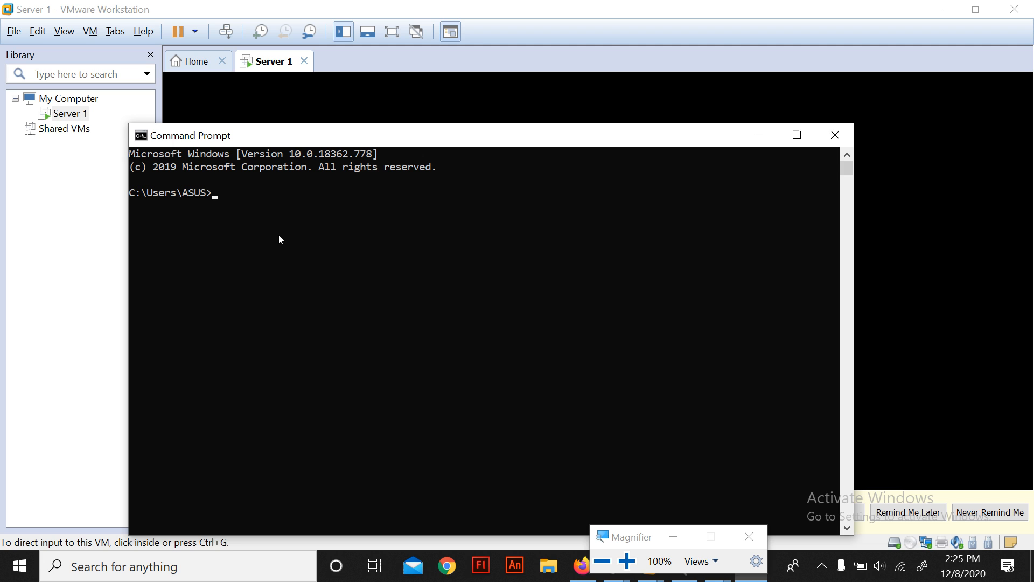
pyautogui.write('ping 192.168.20.1')
pyautogui.press('Return')
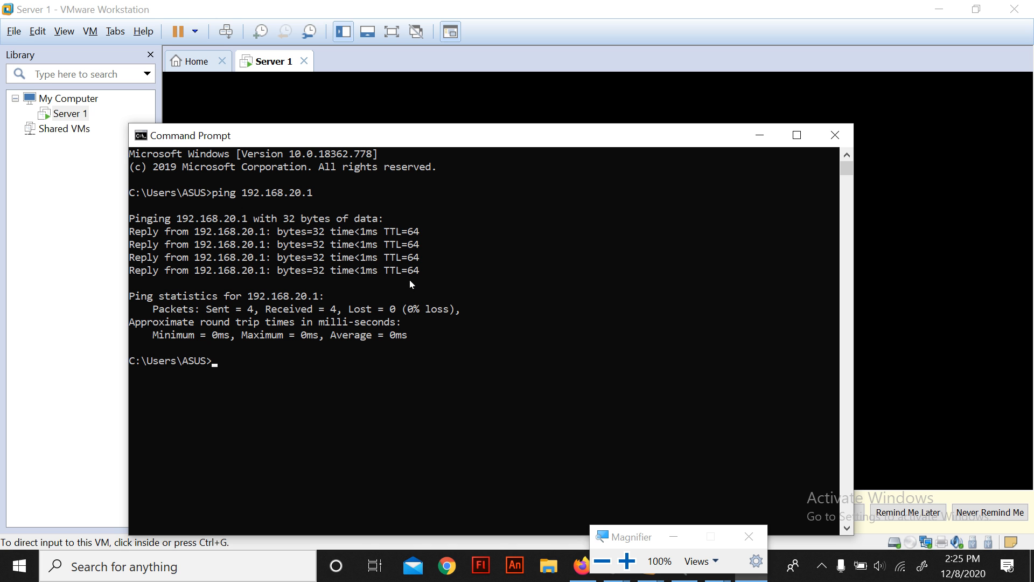
pyautogui.click(769, 141)
# - Ping 192.168.20.2 from the Debian console again, stopping after five replies with 0% loss
pyautogui.click(729, 173)
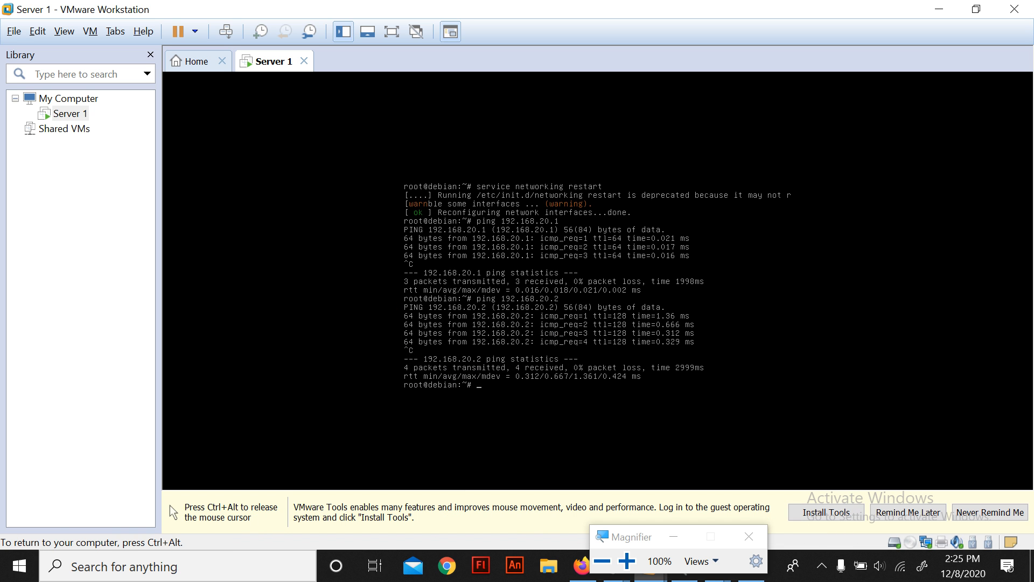
pyautogui.write('ping 192.168.20.2')
pyautogui.press('Return')
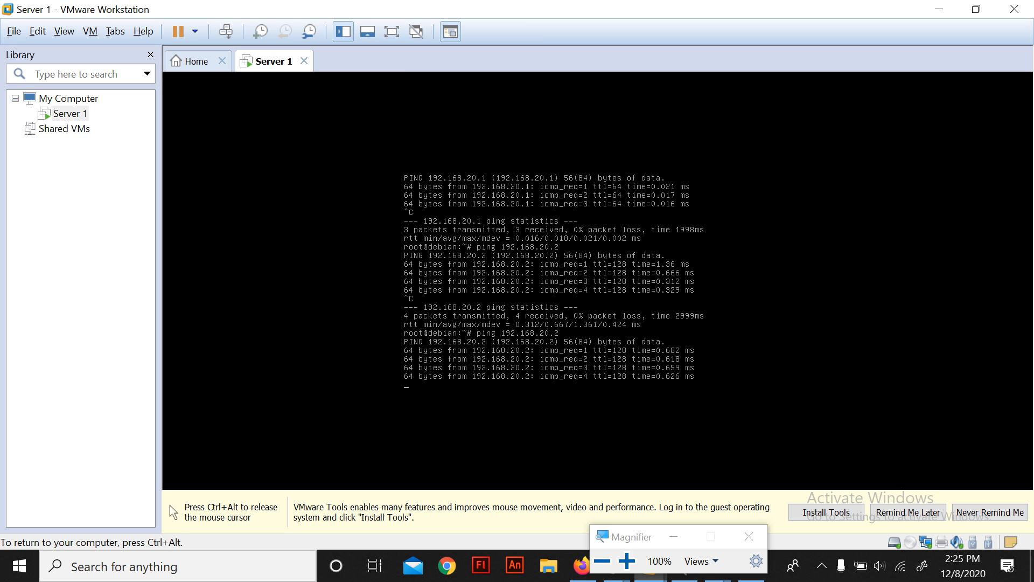
pyautogui.hotkey('ctrl', 'c')
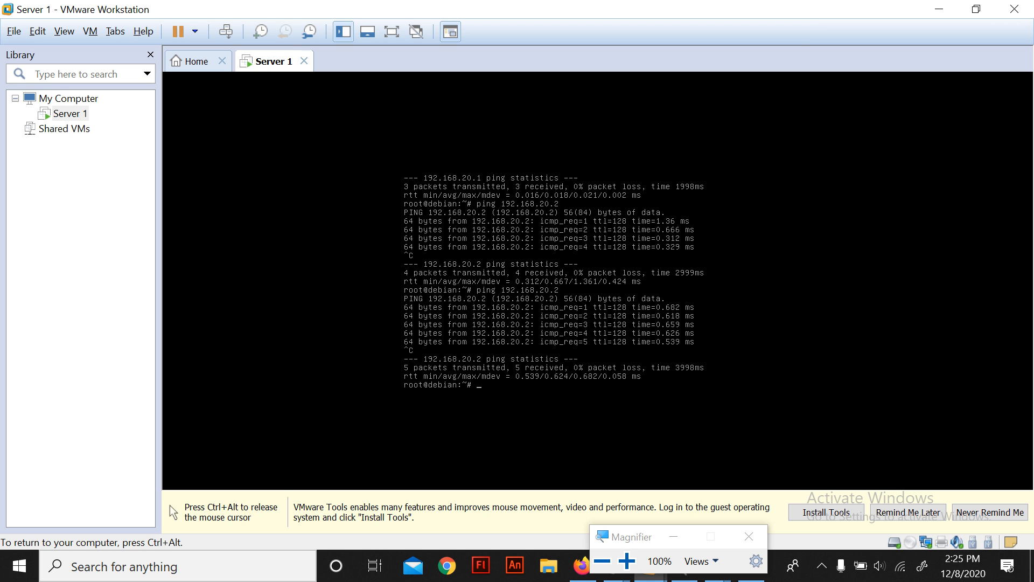
pyautogui.hotkey('ctrl', 'alt')
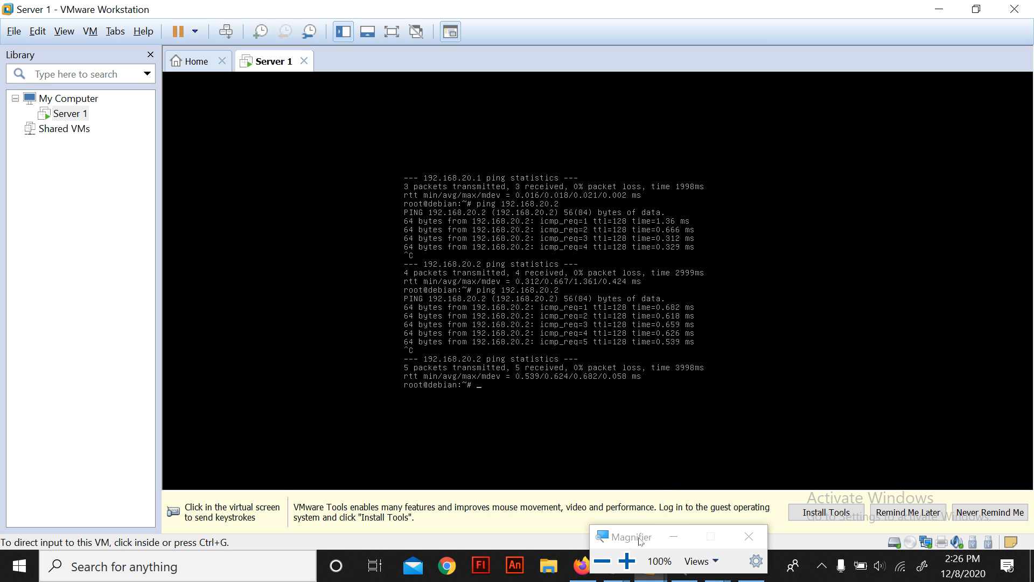
pyautogui.moveTo(641, 541); pyautogui.dragTo(549, 427)
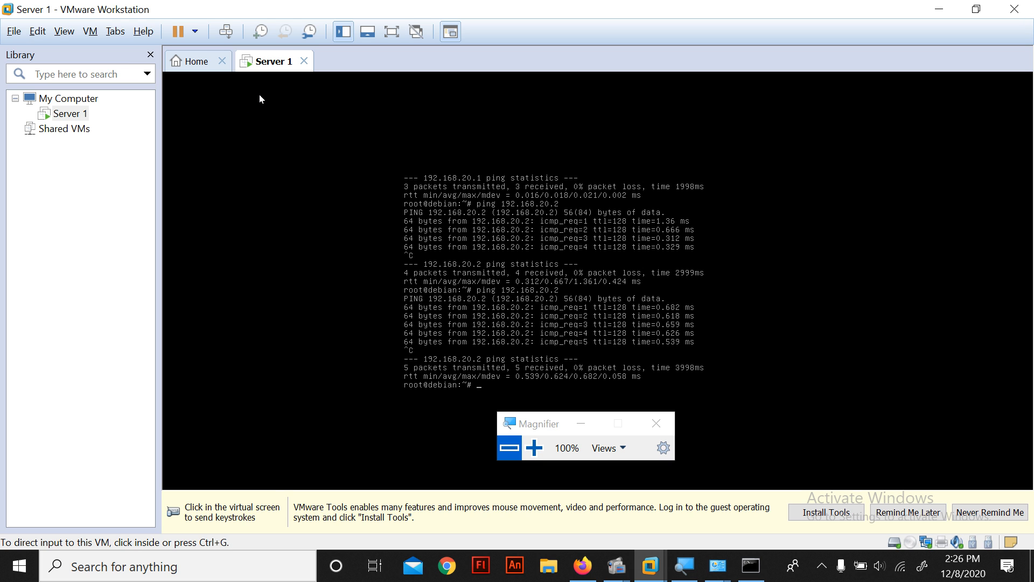
# - Close the Server 1 tab choosing Suspend, then reopen it from My Computer showing State: Suspended
pyautogui.click(304, 61)
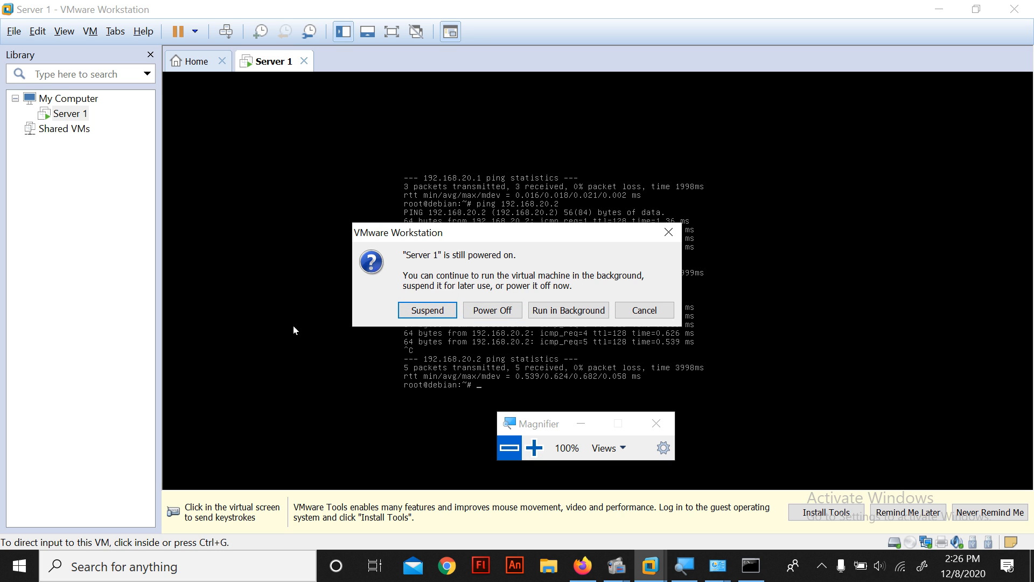
pyautogui.click(433, 311)
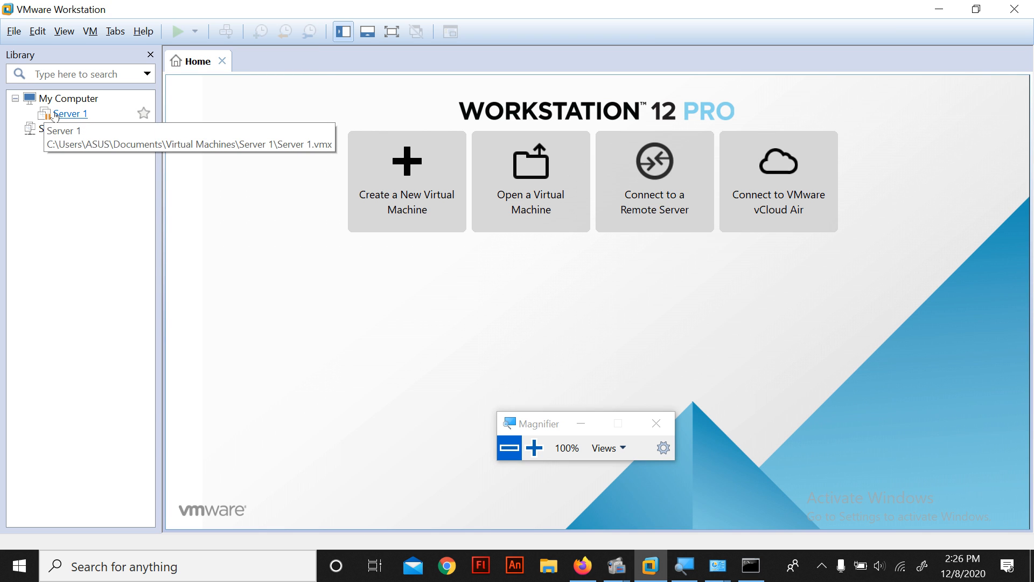
pyautogui.click(55, 116)
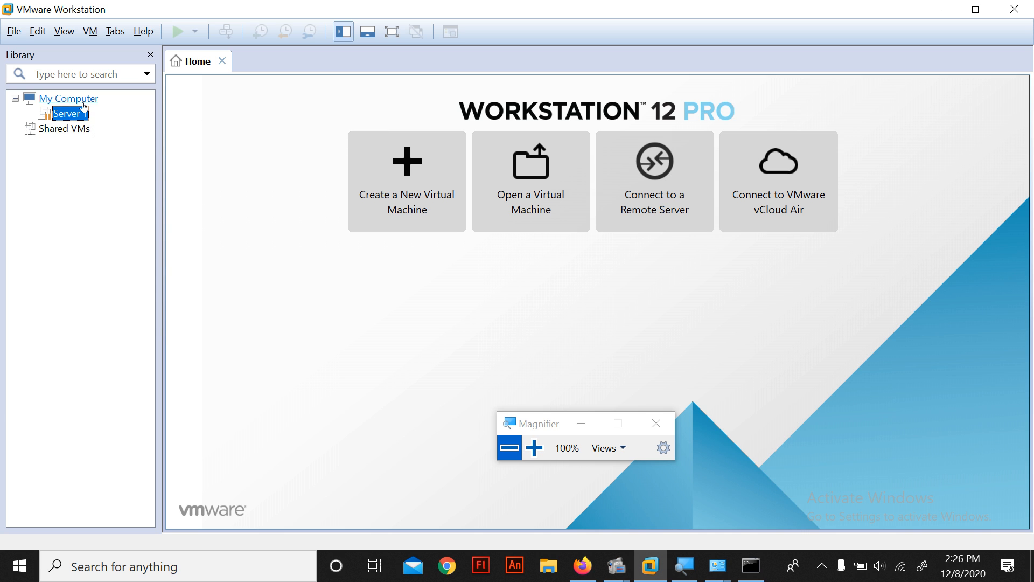
pyautogui.click(60, 101)
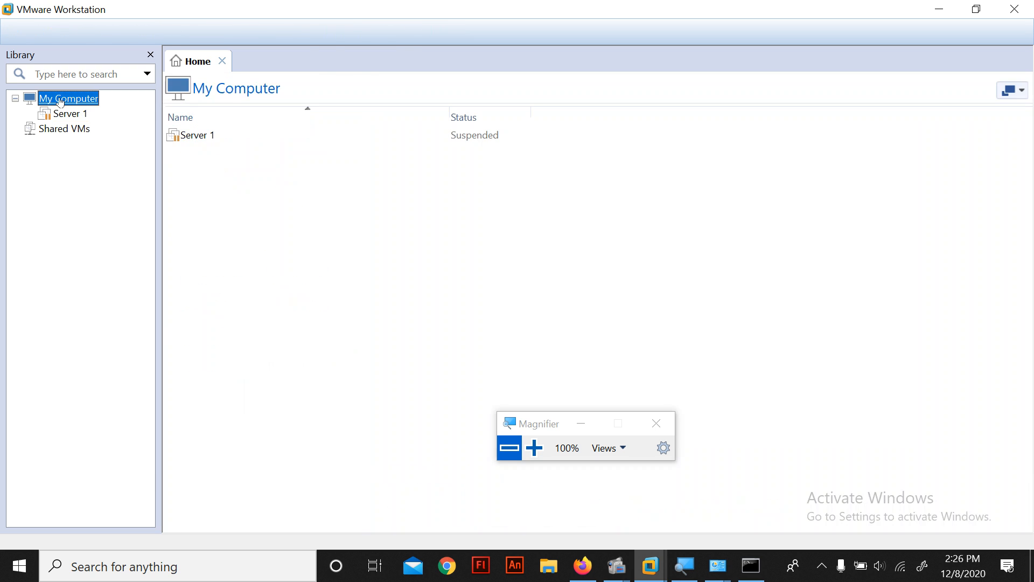
pyautogui.doubleClick(60, 101)
pyautogui.click(263, 63)
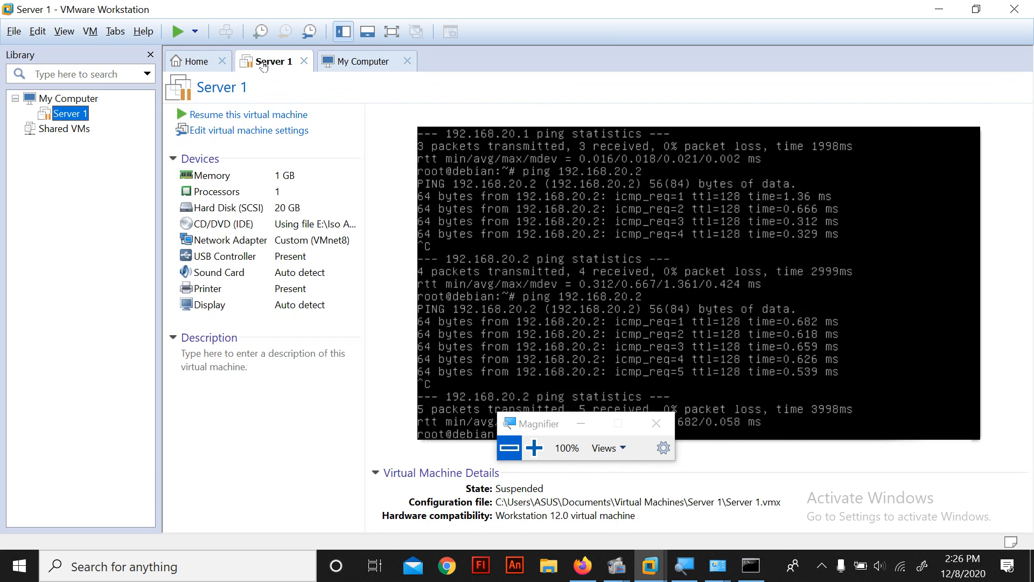